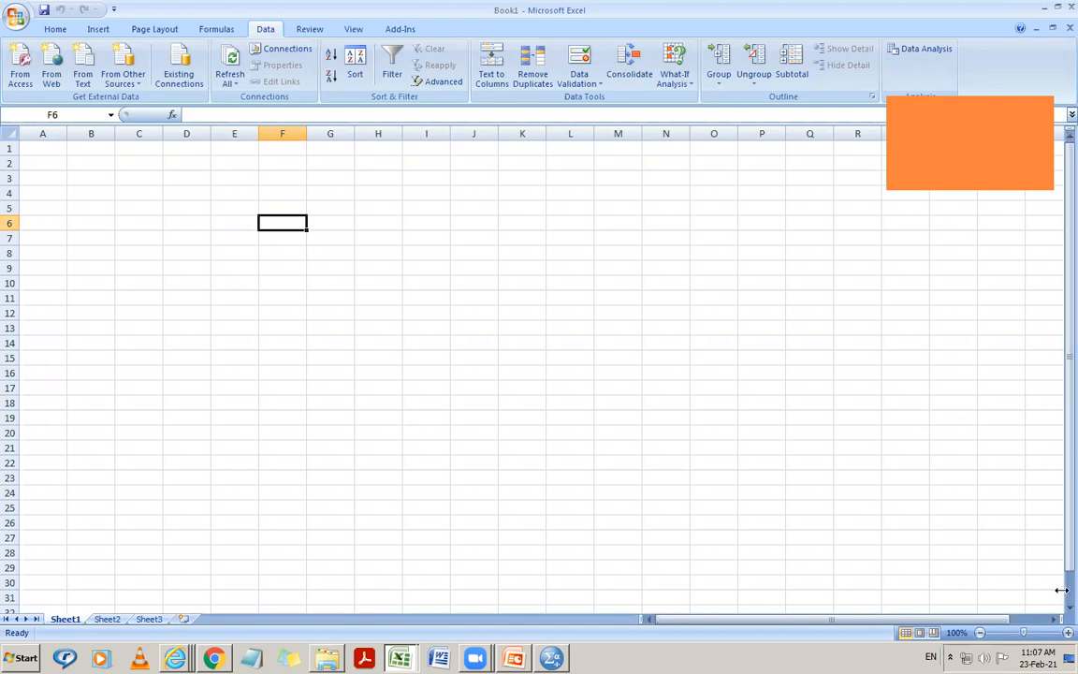
Step: Enter the values 15, 14, 12, 12, 13, 145, 12, 12, 12, 1, 2 and 12 down column F from F6
left_click(52, 31)
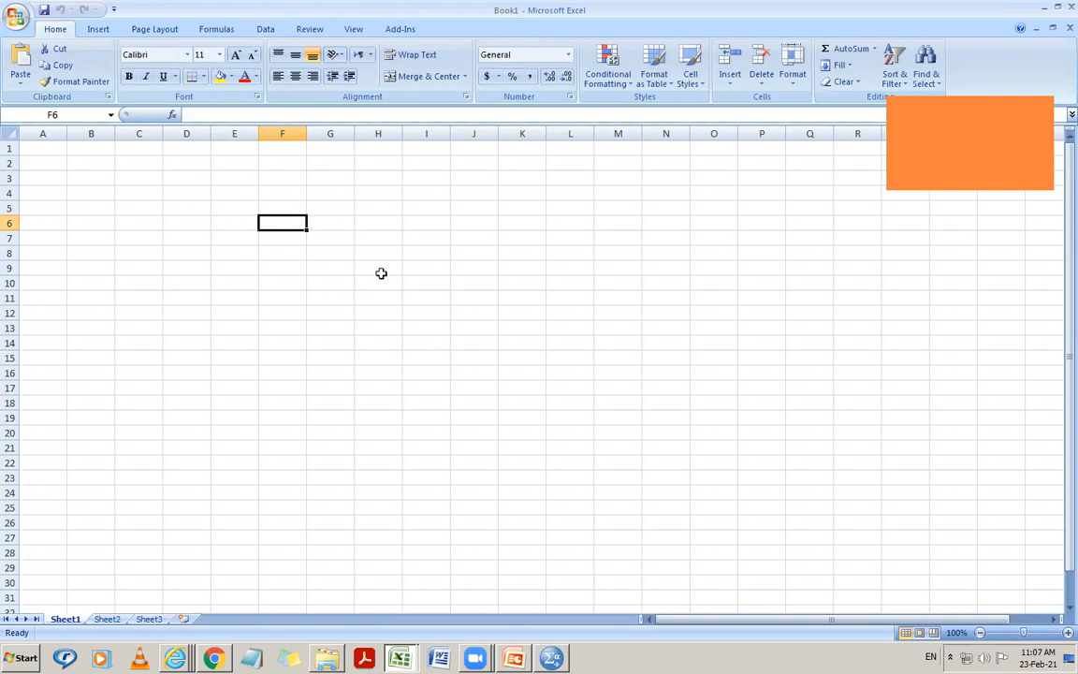
type("15")
key("Return")
type("14")
key("Return")
type("12")
key("Return")
type("12")
key("Return")
type("13")
key("Return")
type("145")
key("Return")
type("12")
key("Return")
type("12")
key("Return")
type("12")
key("Return")
type("1")
key("Return")
type("2")
key("Return")
type("12")
key("Return")
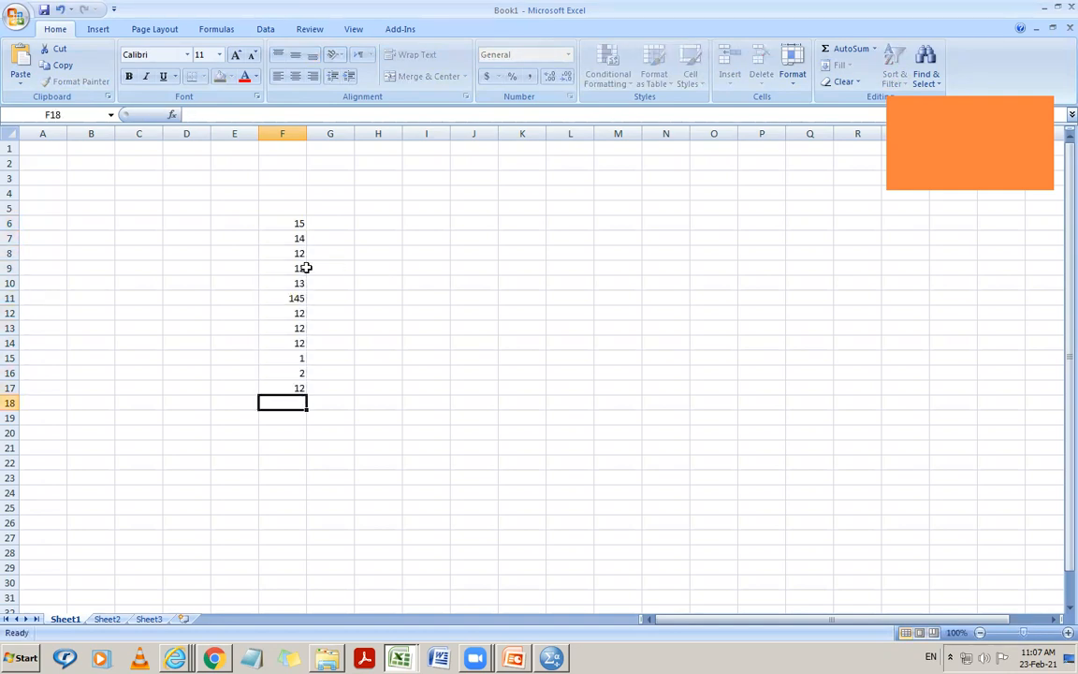
Step: Calculate the sum of F6:F17 in cell F18 with AutoSum
left_click(1067, 634)
left_click(1068, 634)
left_click(1068, 633)
left_click(1068, 634)
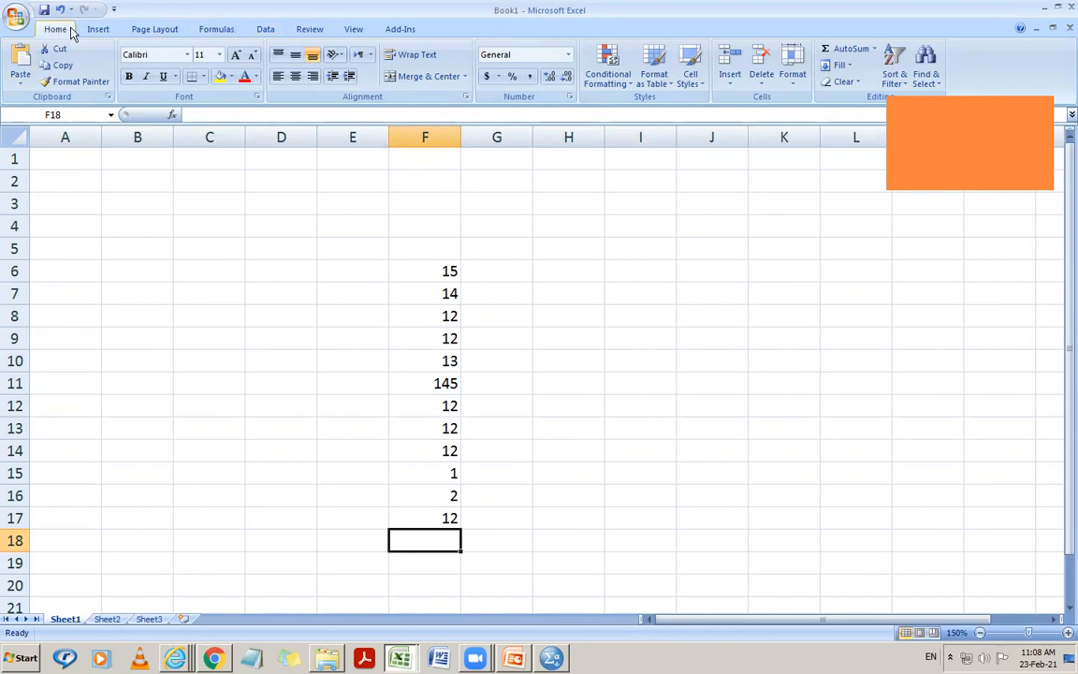
left_click(218, 29)
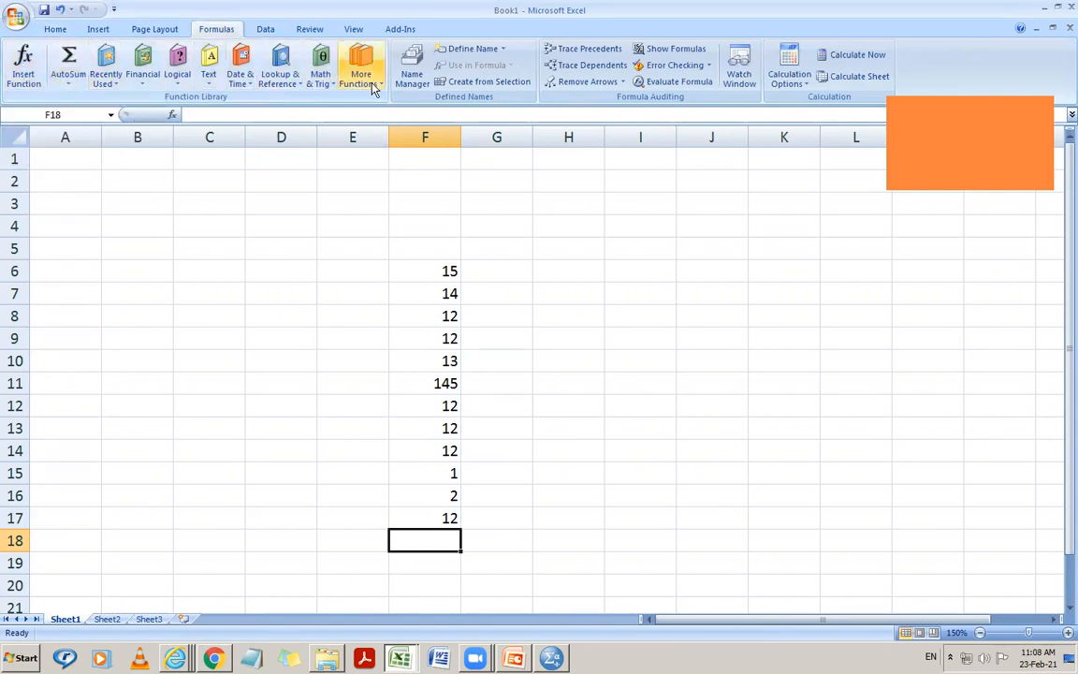
left_click(69, 61)
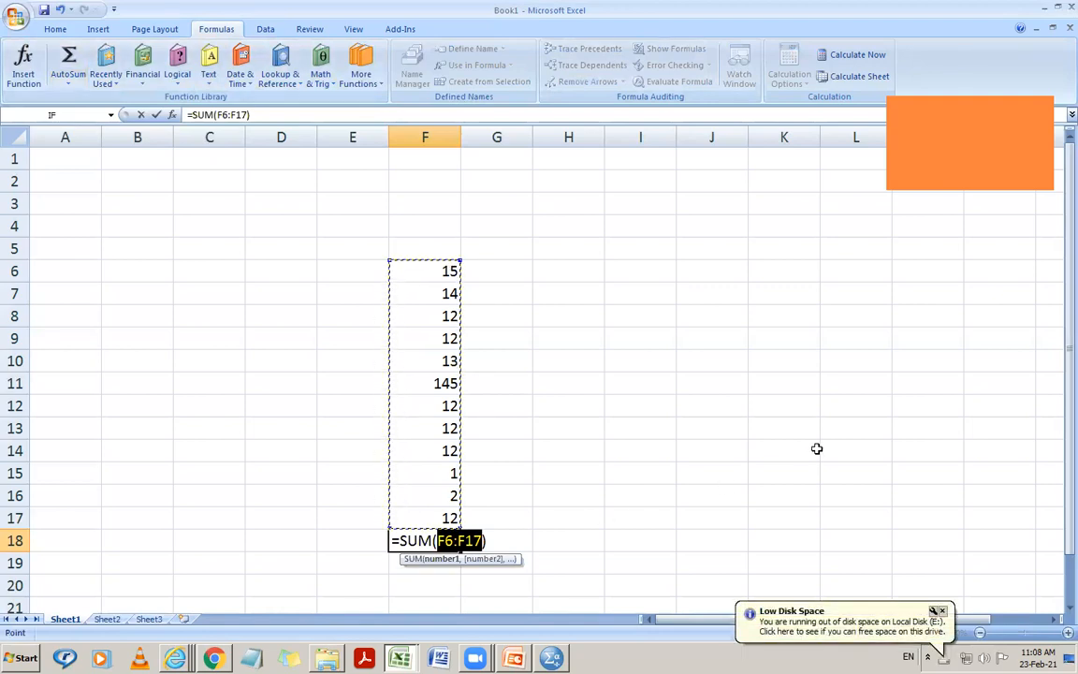
key("Return")
left_click(426, 539)
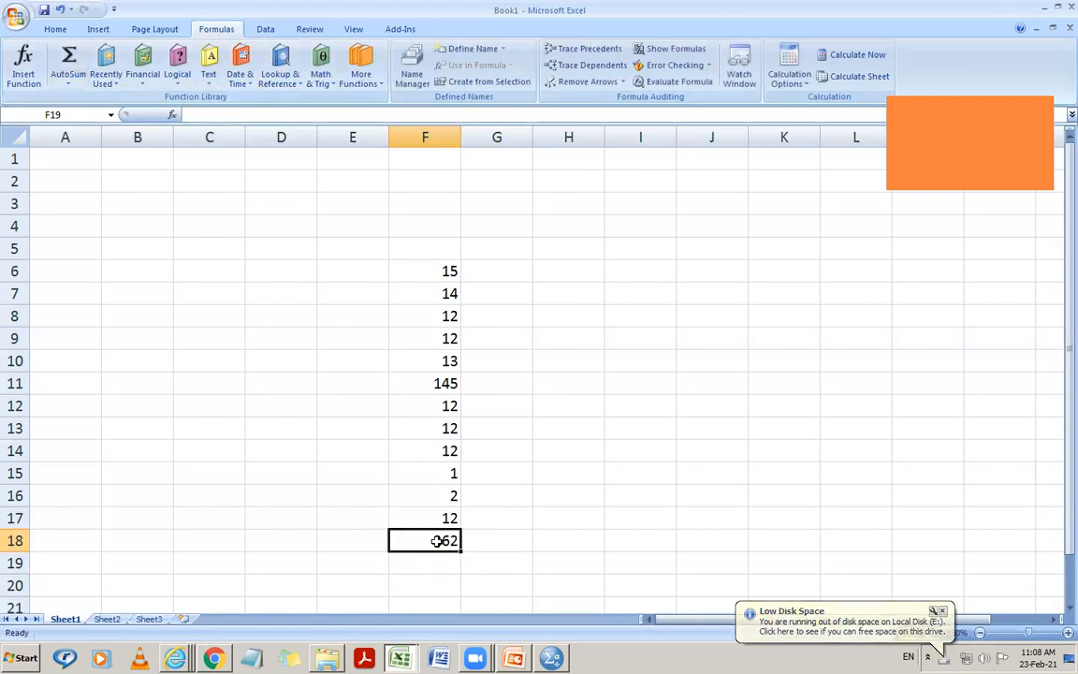
Step: Enter the label "Sum" in E18 and "Average" in E19
left_click(367, 548)
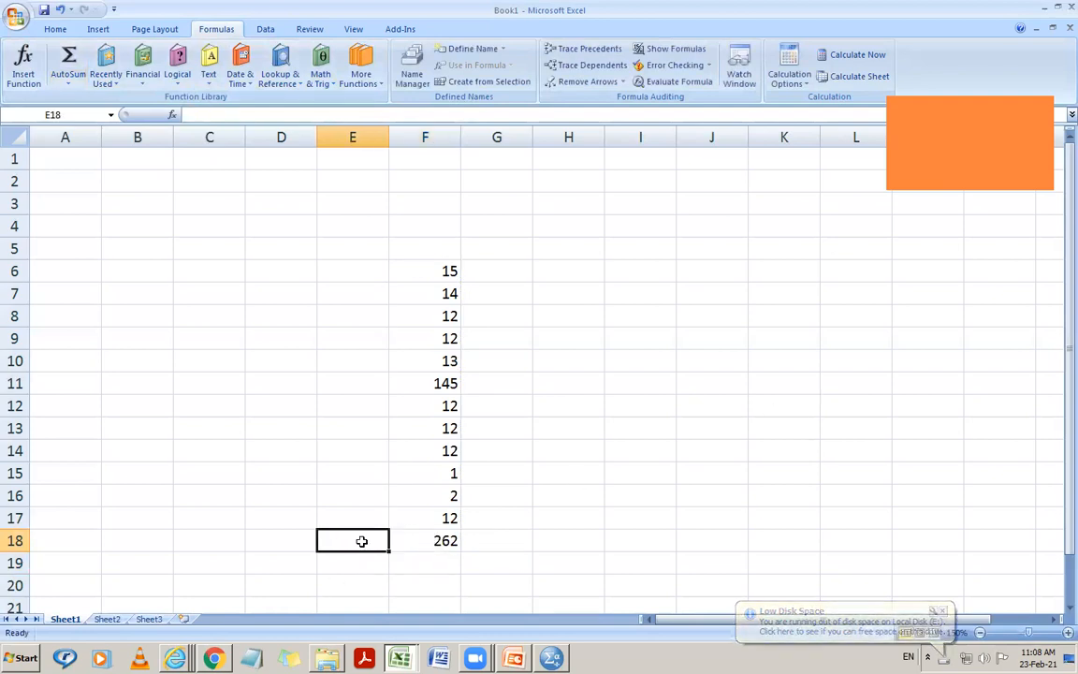
type("Sum")
left_click(343, 556)
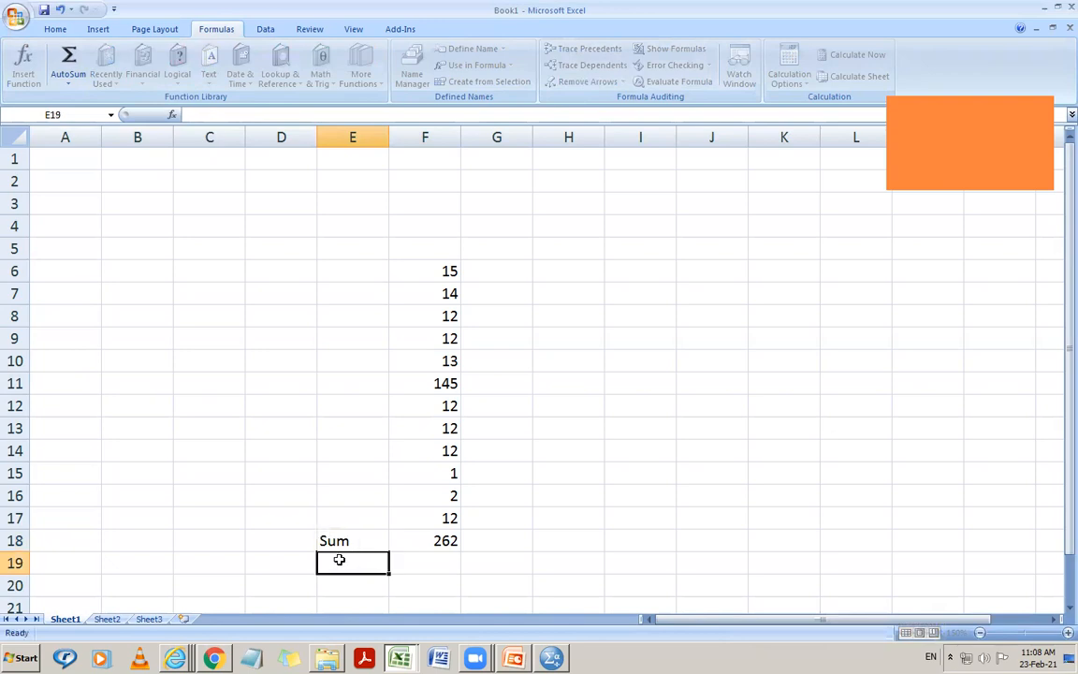
type("Average")
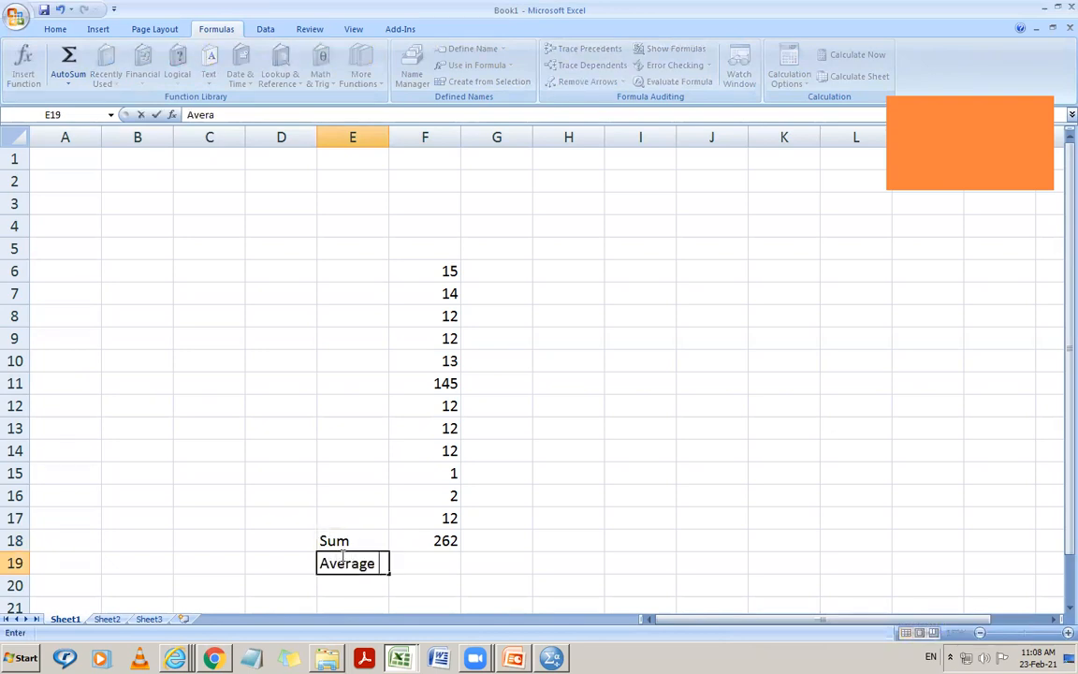
Step: Calculate the average of F6:F17 in cell F19, leaving the sum out of the range
left_click(443, 561)
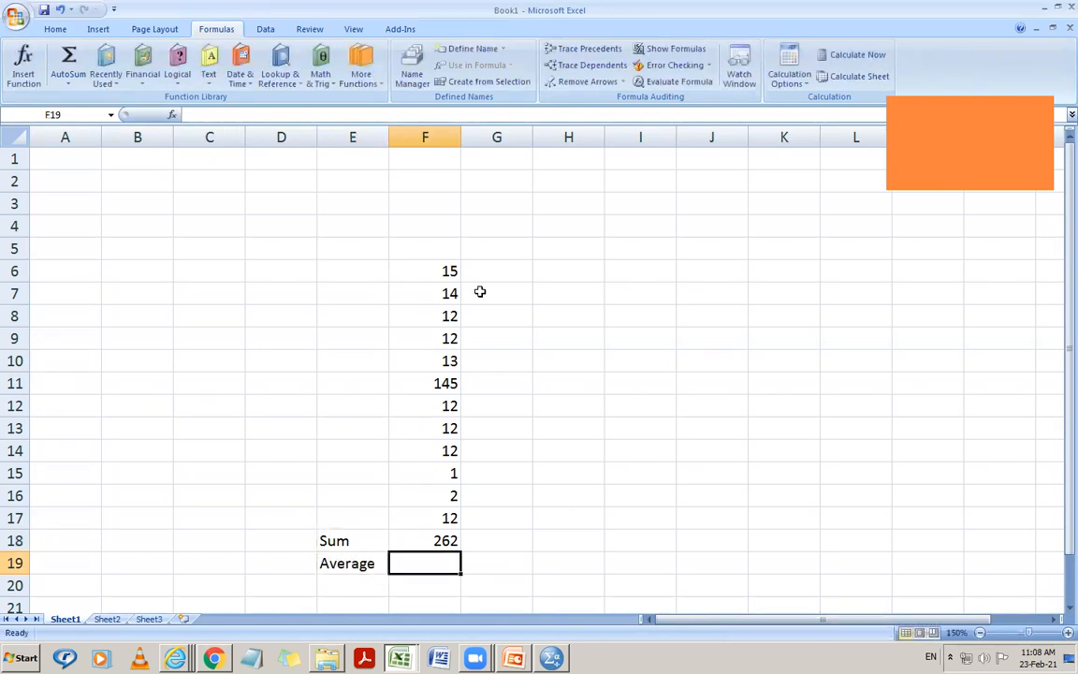
left_click(75, 94)
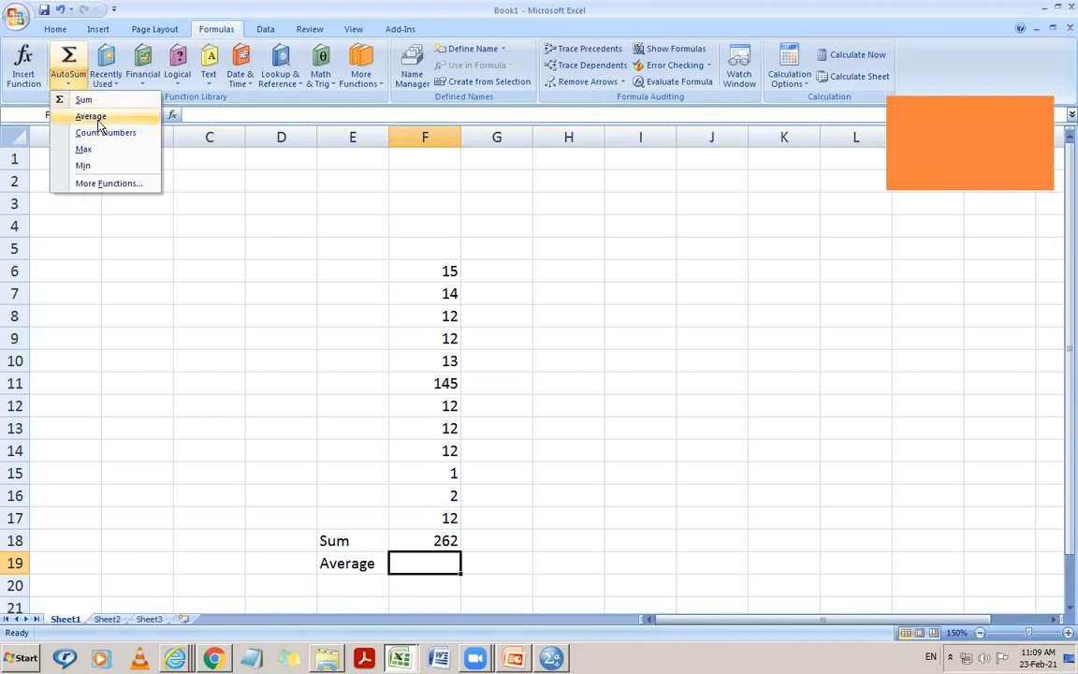
left_click(91, 116)
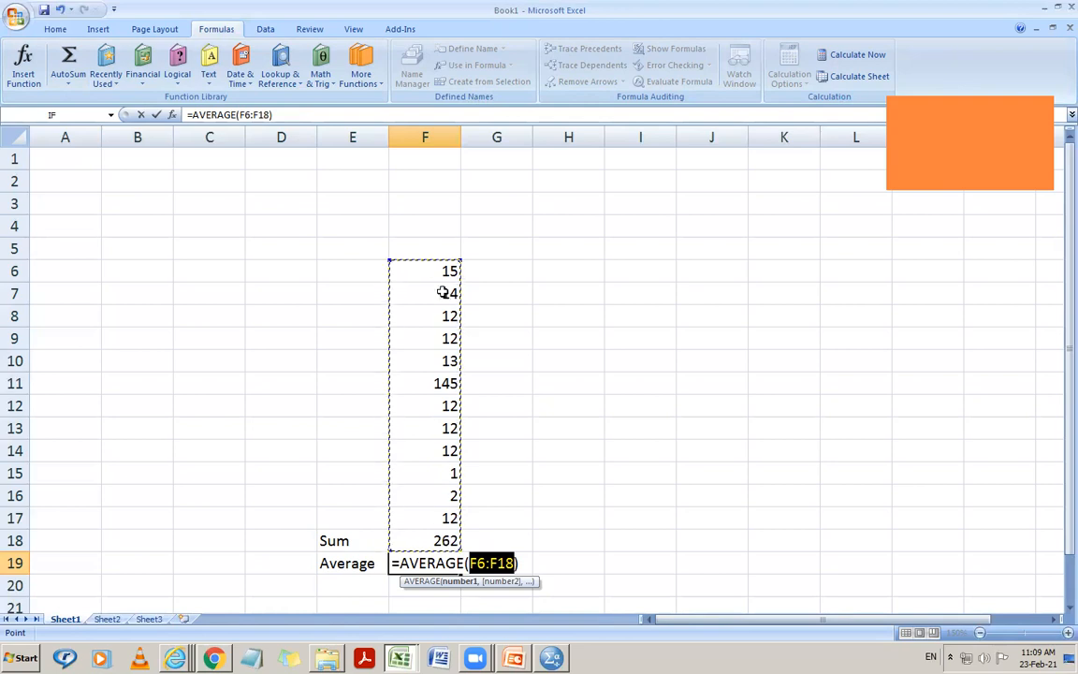
left_click_drag(438, 273, 443, 516)
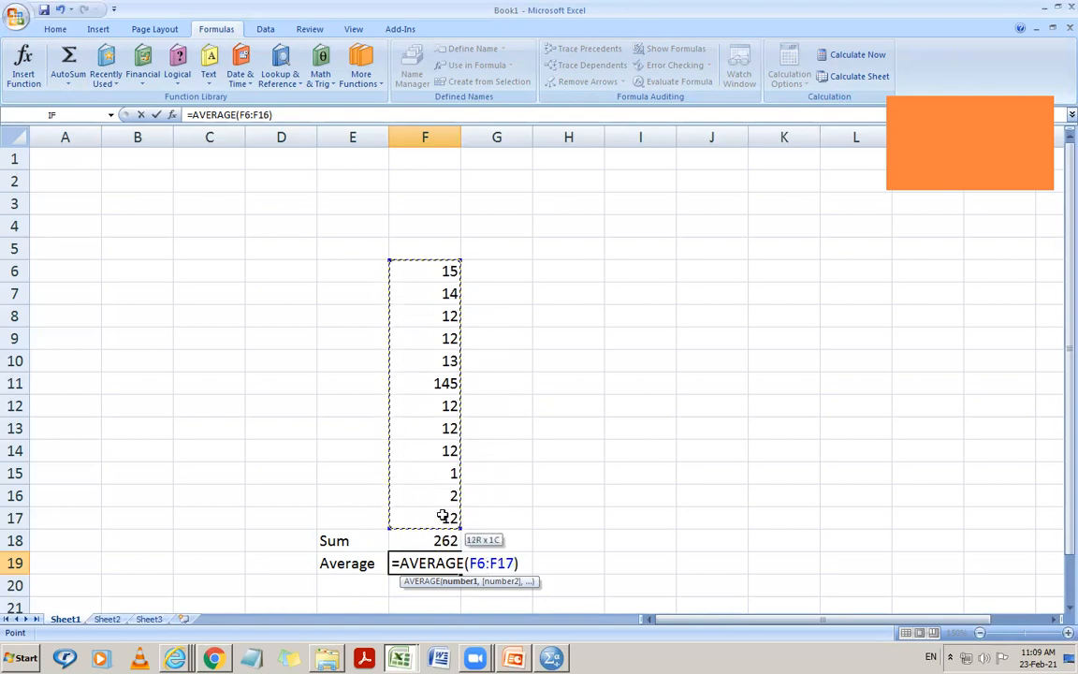
key("Return")
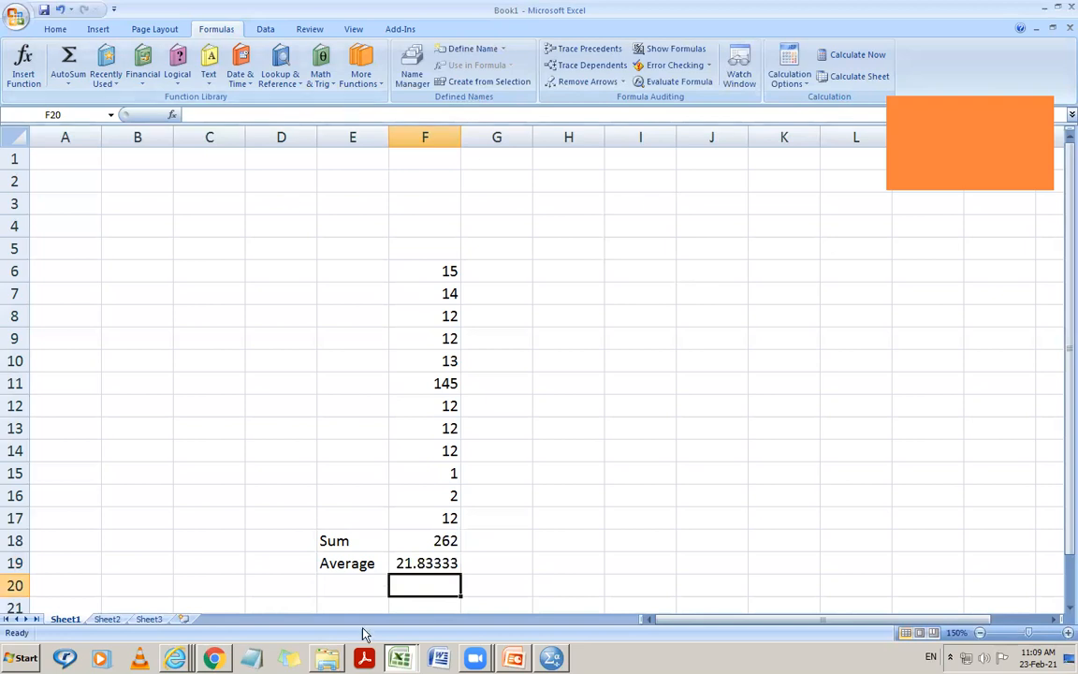
left_click(341, 582)
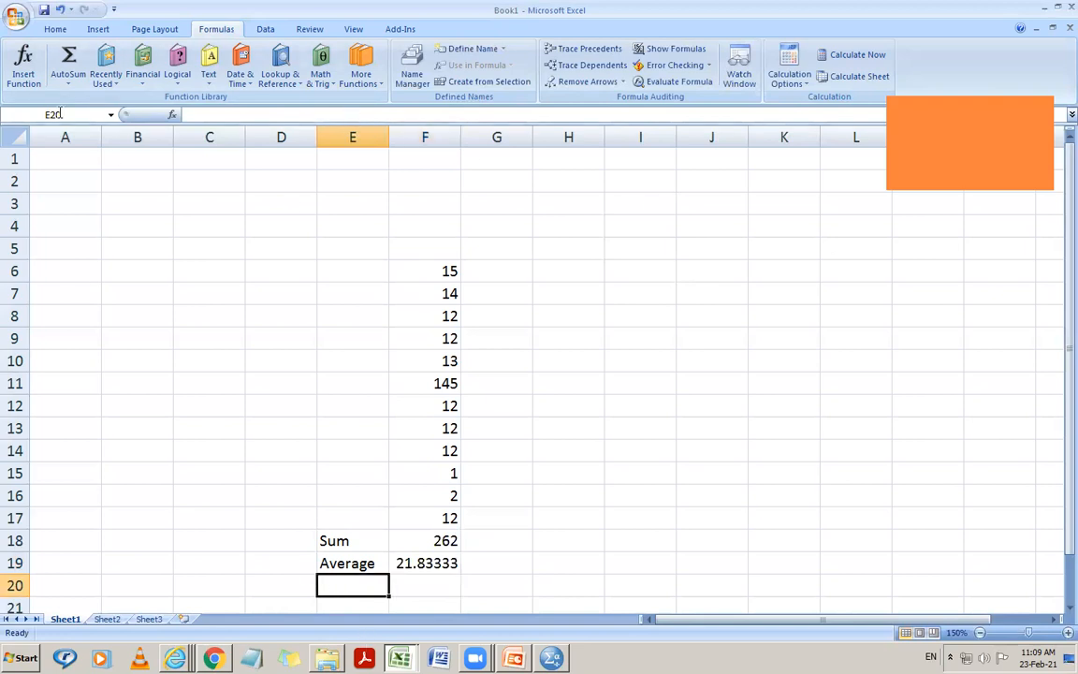
left_click(67, 89)
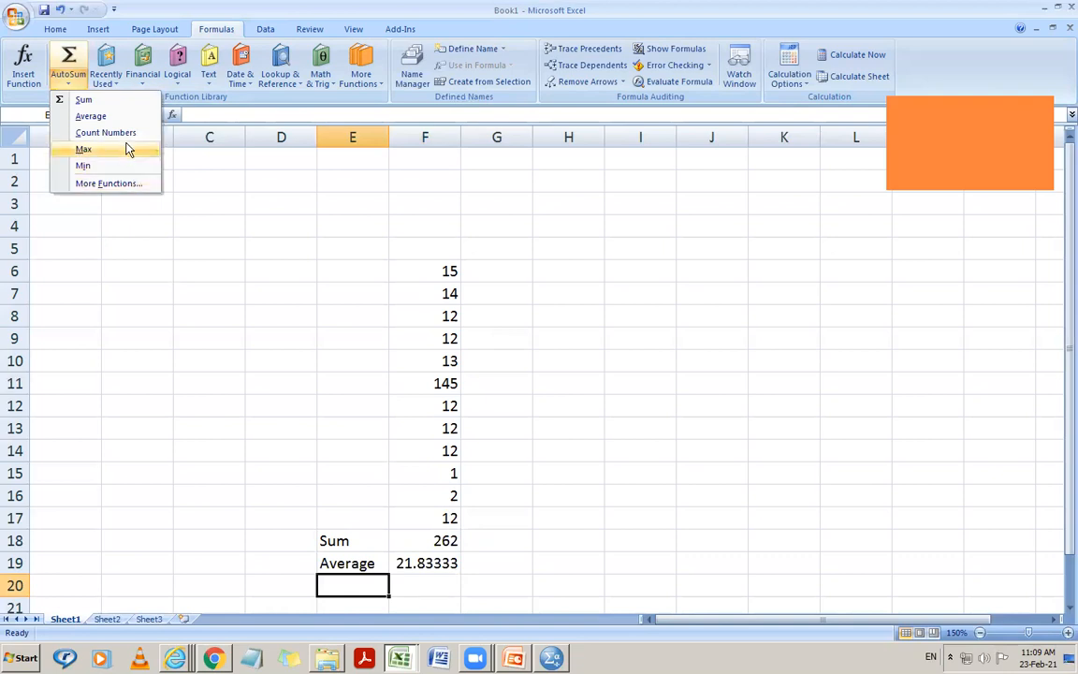
left_click(434, 589)
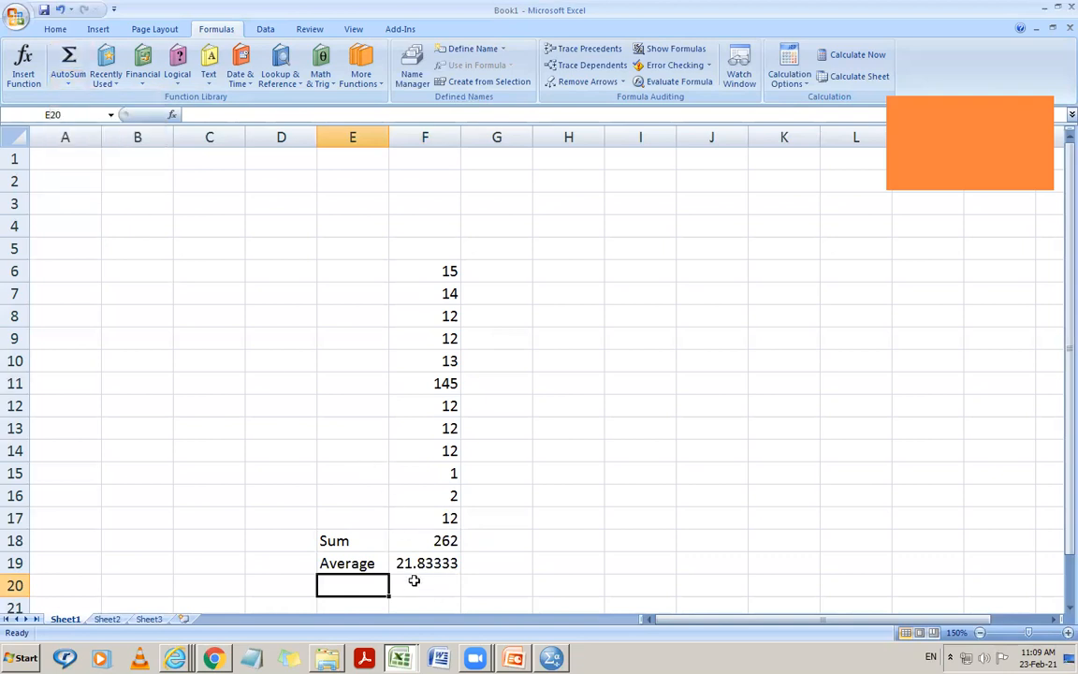
Step: Calculate the maximum of F6:F17 in cell F20 and label it "Max" in E20
left_click(429, 587)
left_click(68, 82)
left_click(77, 145)
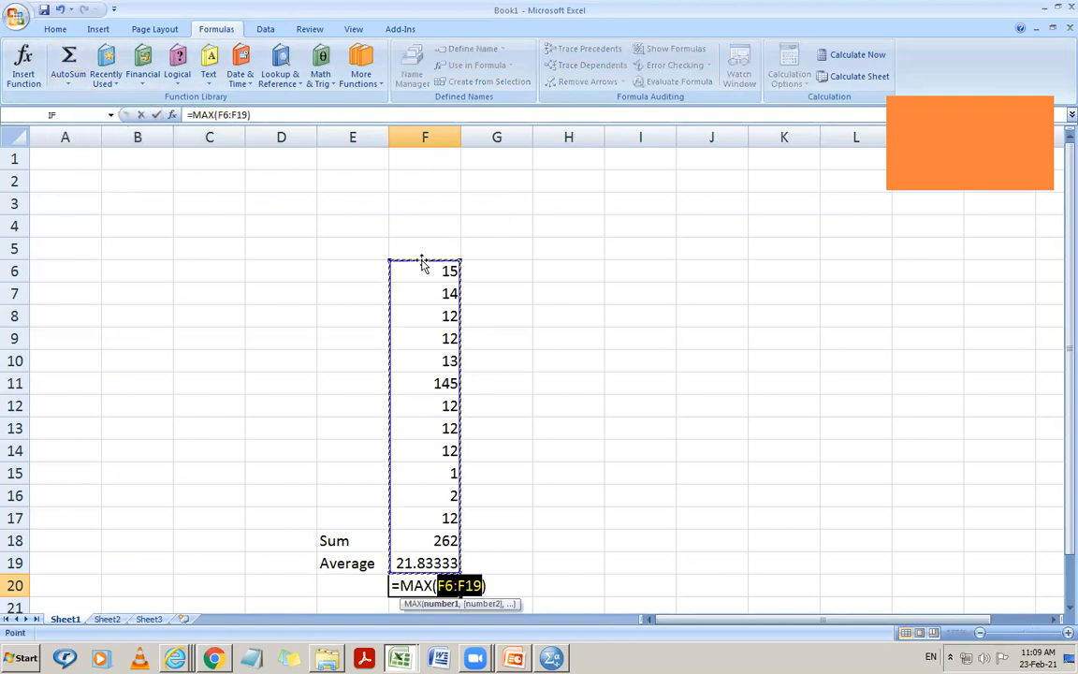
left_click_drag(435, 271, 451, 513)
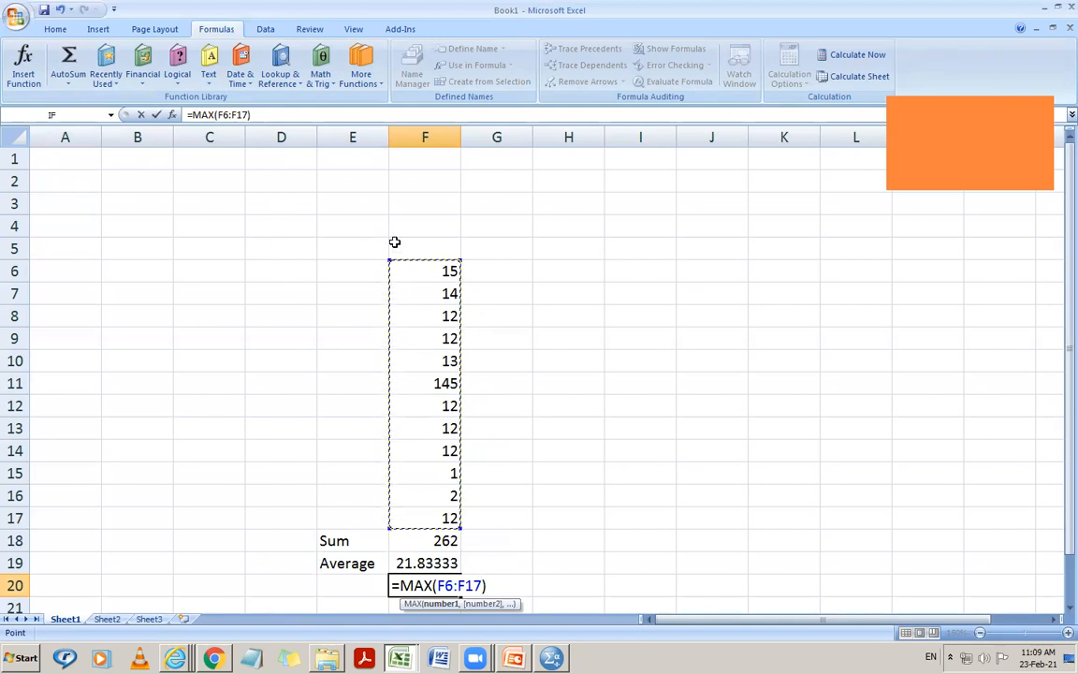
key("Return")
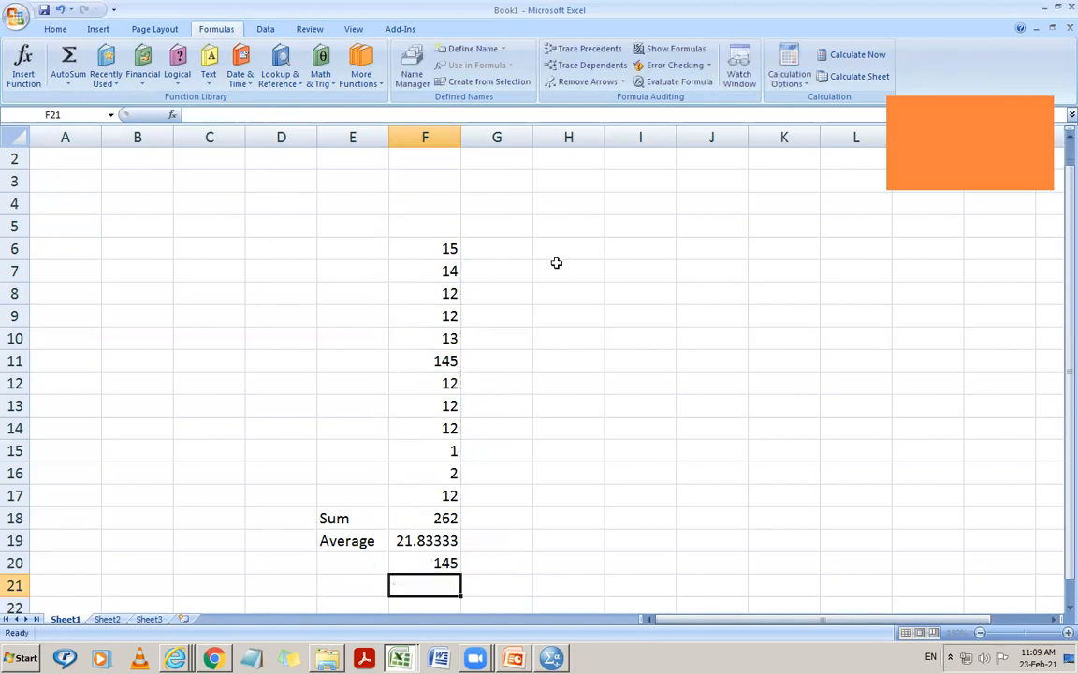
left_click(338, 562)
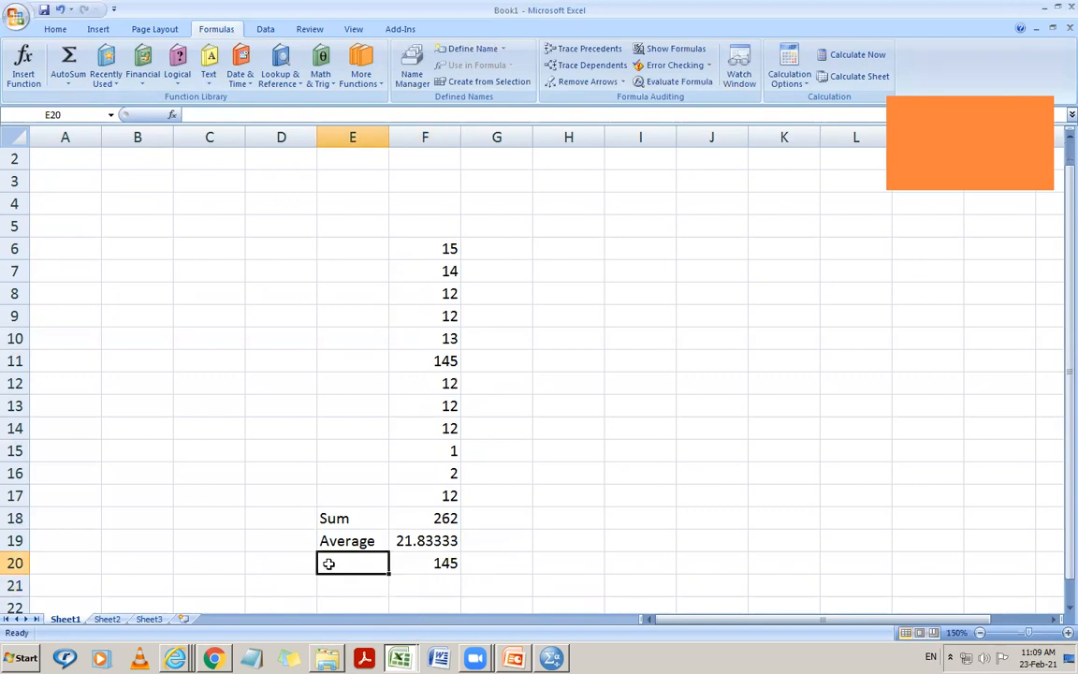
type("Max")
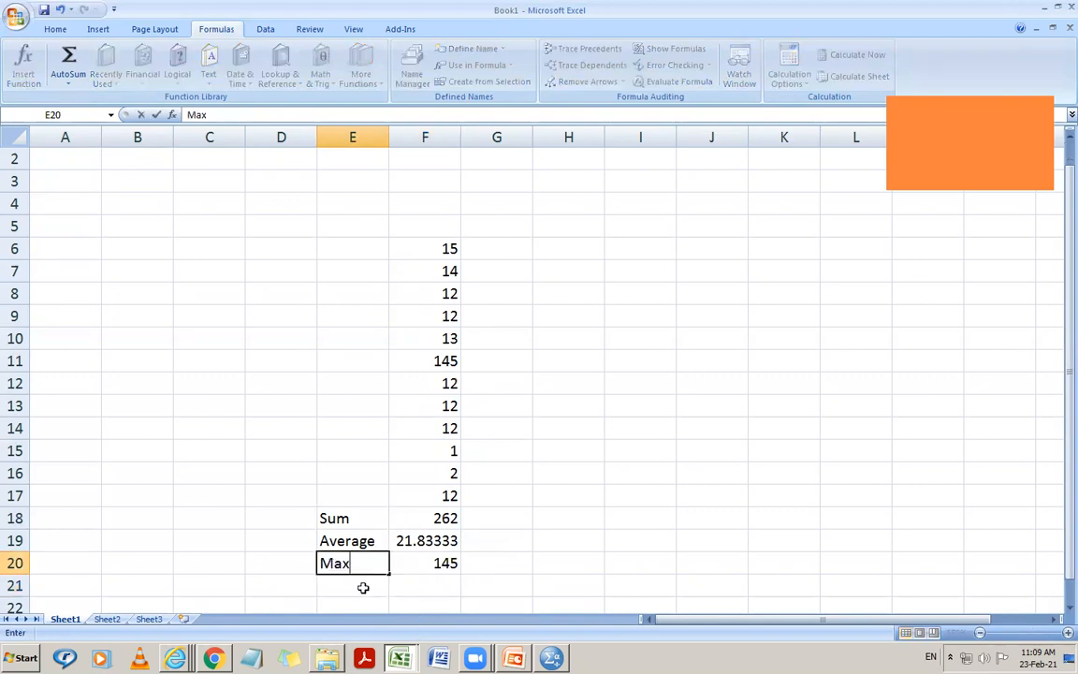
Step: Calculate the minimum of F6:F17 with the MIN function in cell E21
left_click(361, 585)
left_click(68, 78)
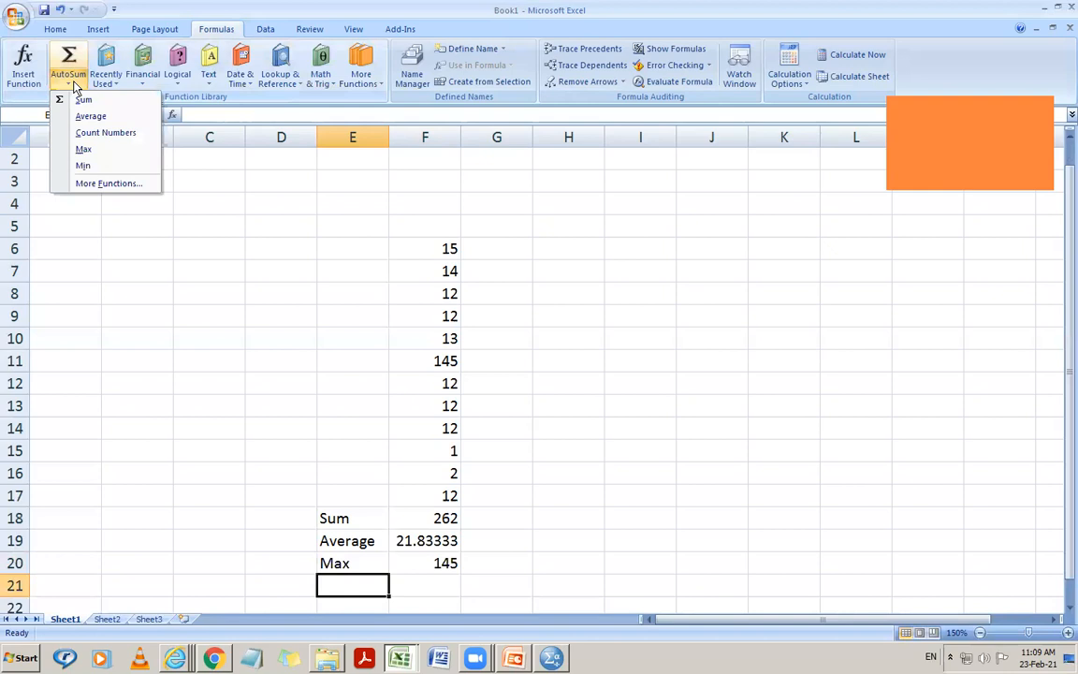
left_click(97, 163)
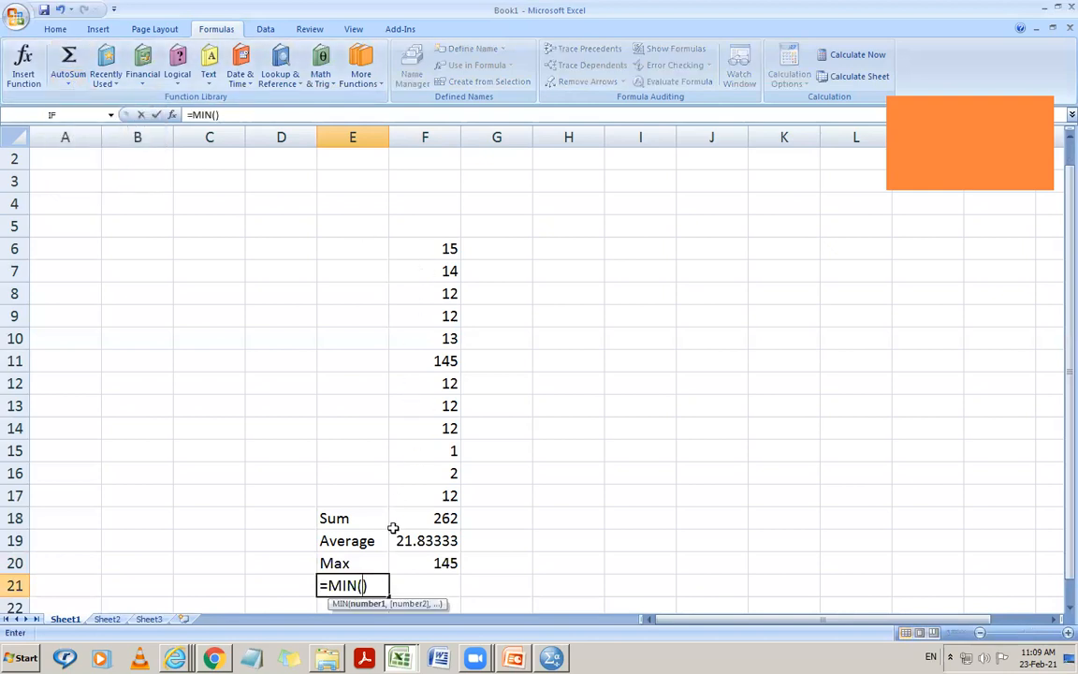
left_click_drag(430, 248, 432, 494)
key("Return")
Step: Move the minimum formula from E21 to F21
left_click(371, 561)
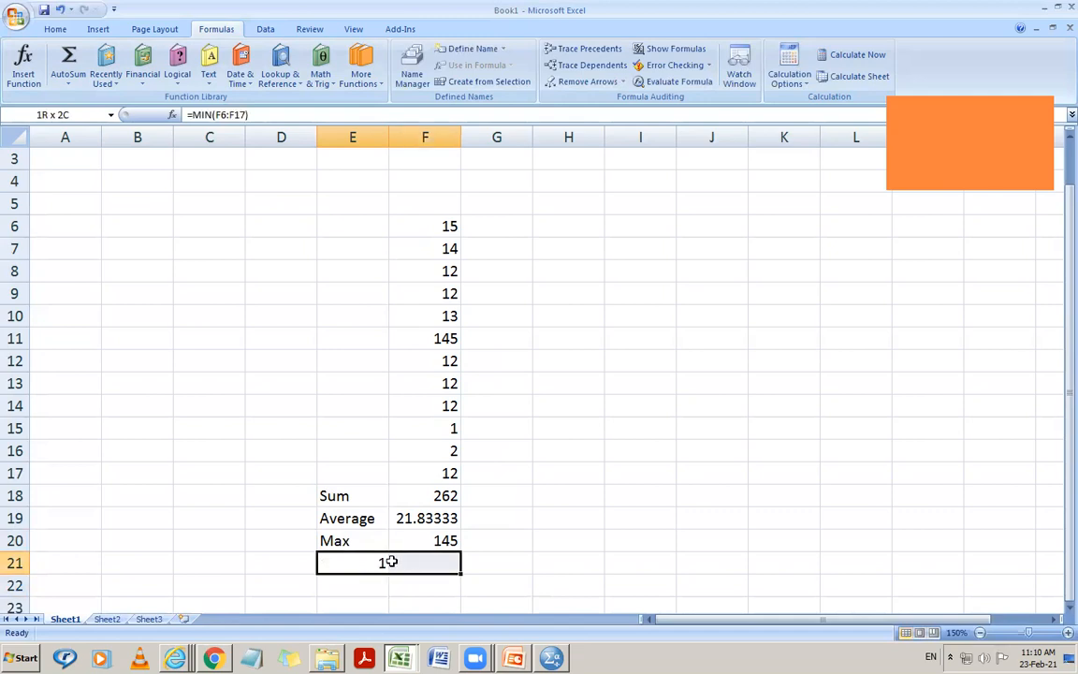
key("ctrl+x")
left_click(414, 560)
key("ctrl+v")
Step: Enter the label "Min" in cell E21, correcting its capitalization
left_click(361, 565)
type("MIn")
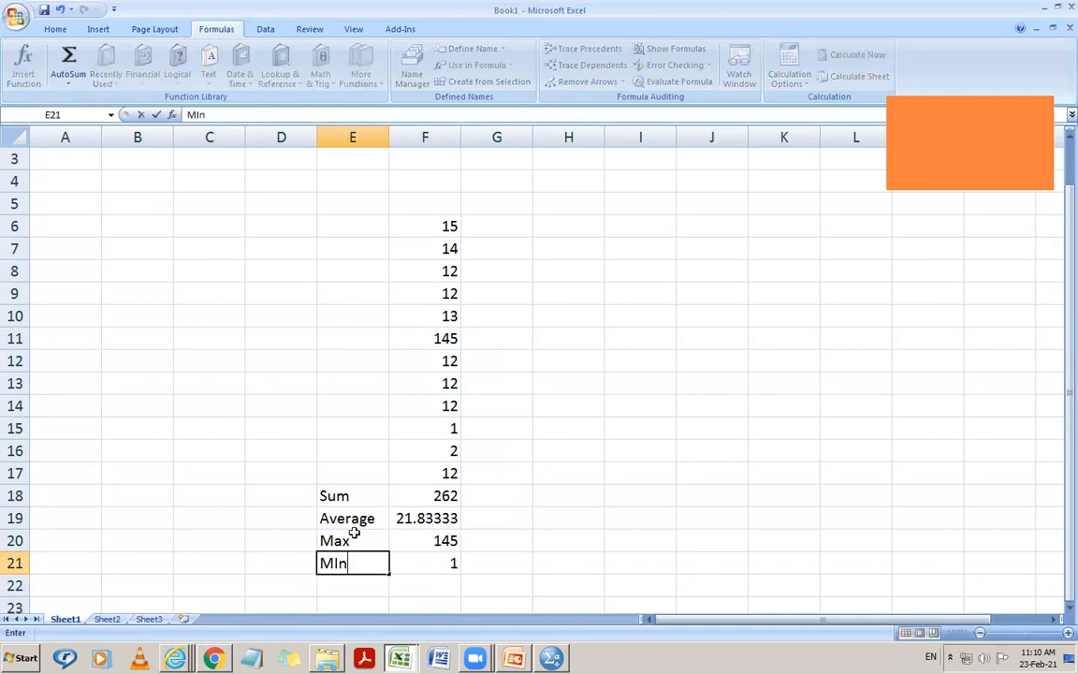
type("m")
key("BackSpace")
key("BackSpace")
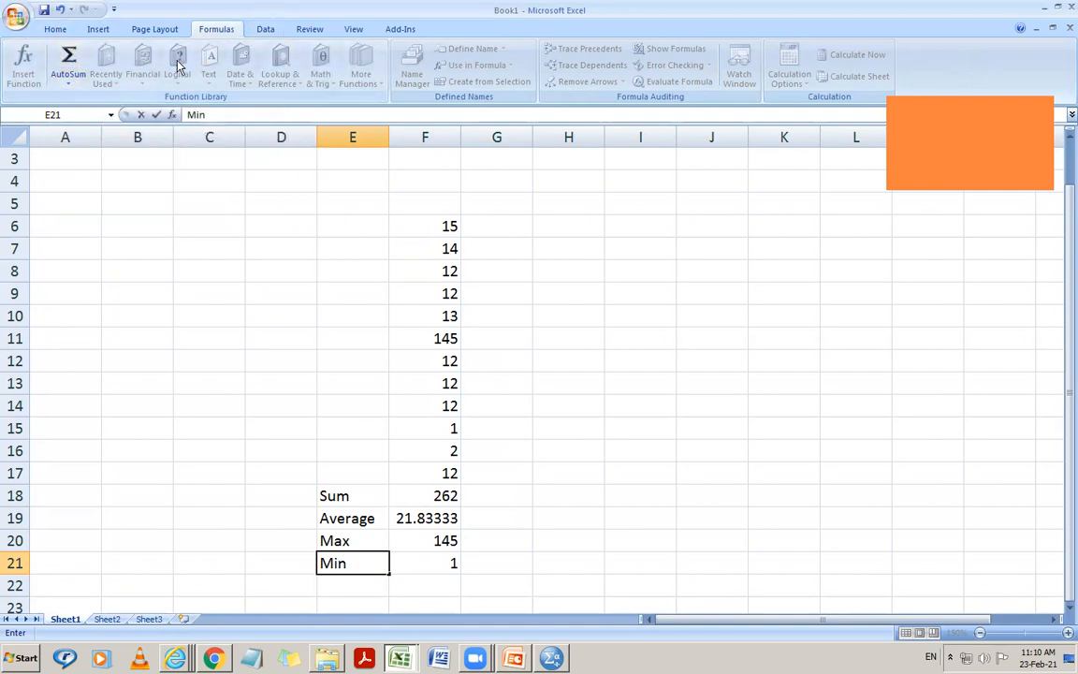
left_click(655, 583)
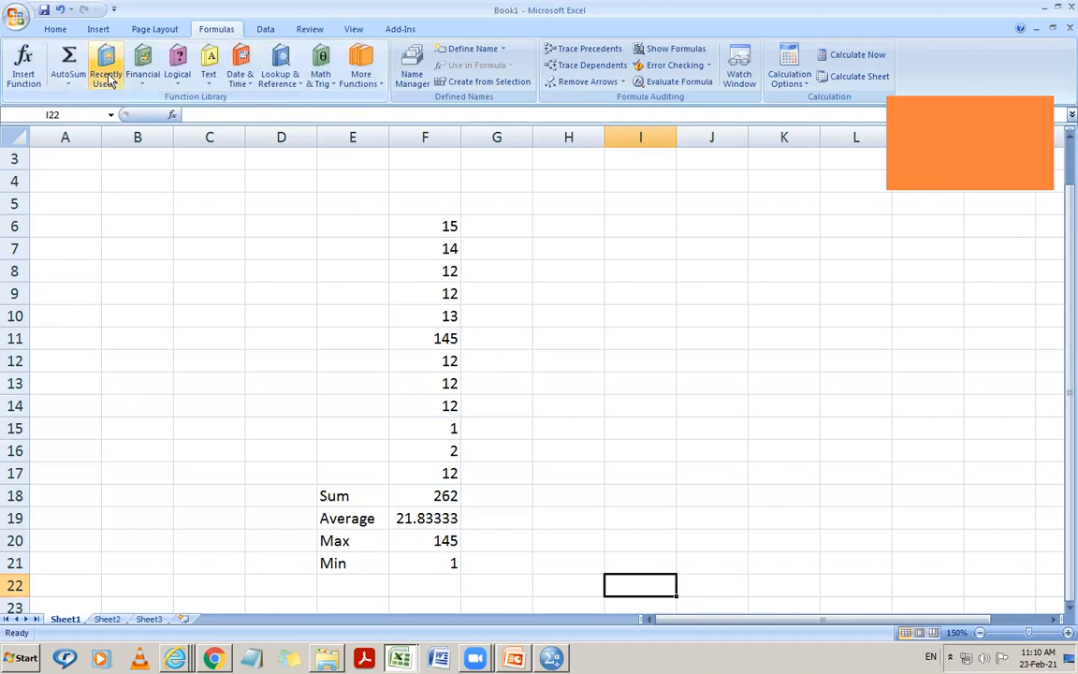
Step: Browse the Statistical functions and open the Insert Function dialog for that category in cell I22
left_click(382, 88)
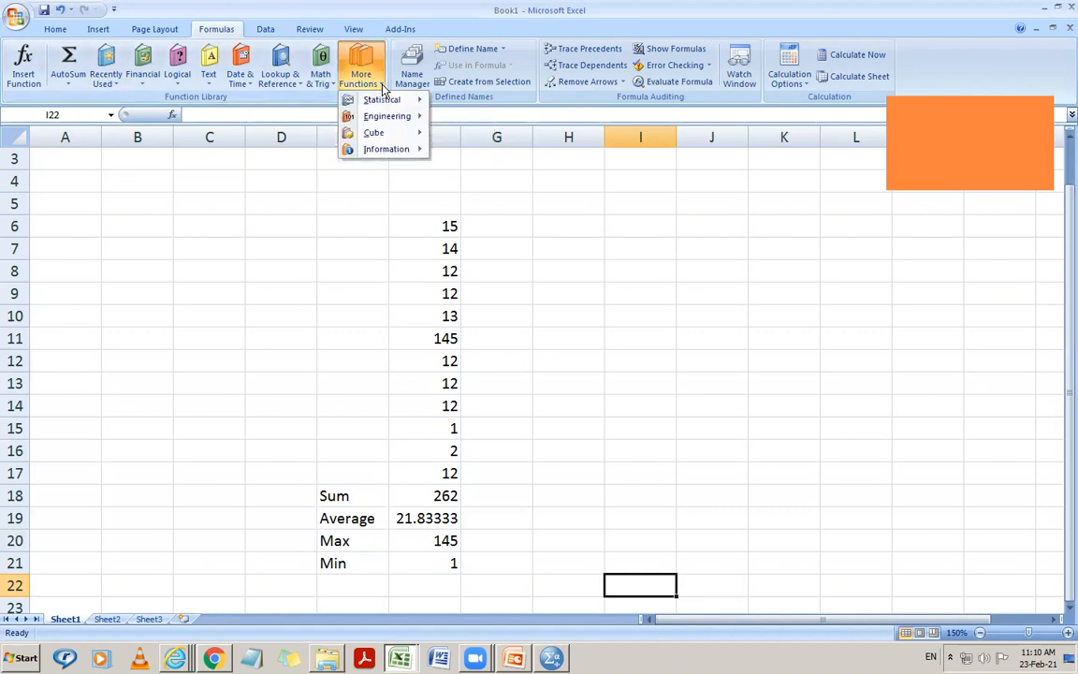
mouse_move(373, 105)
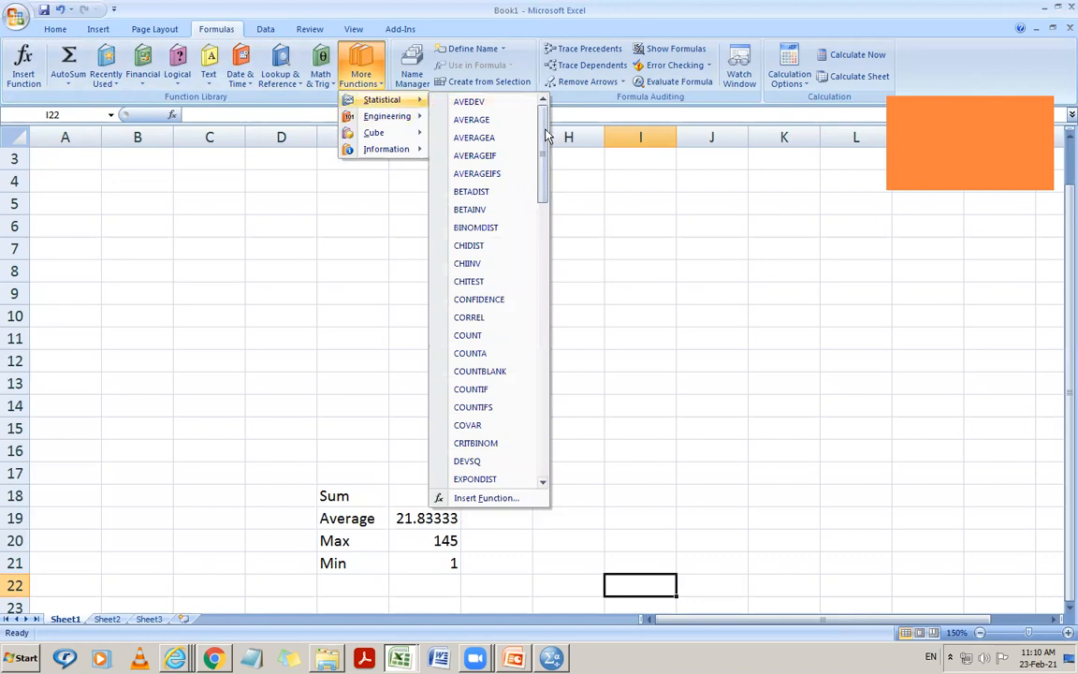
left_click_drag(544, 114, 585, 219)
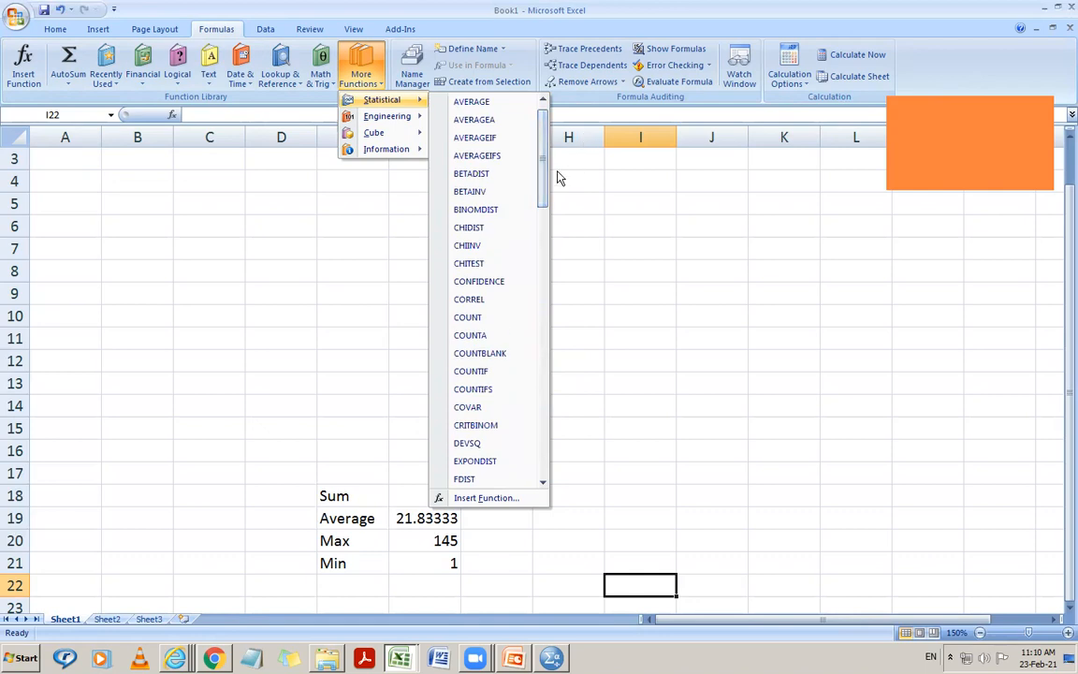
left_click(543, 99)
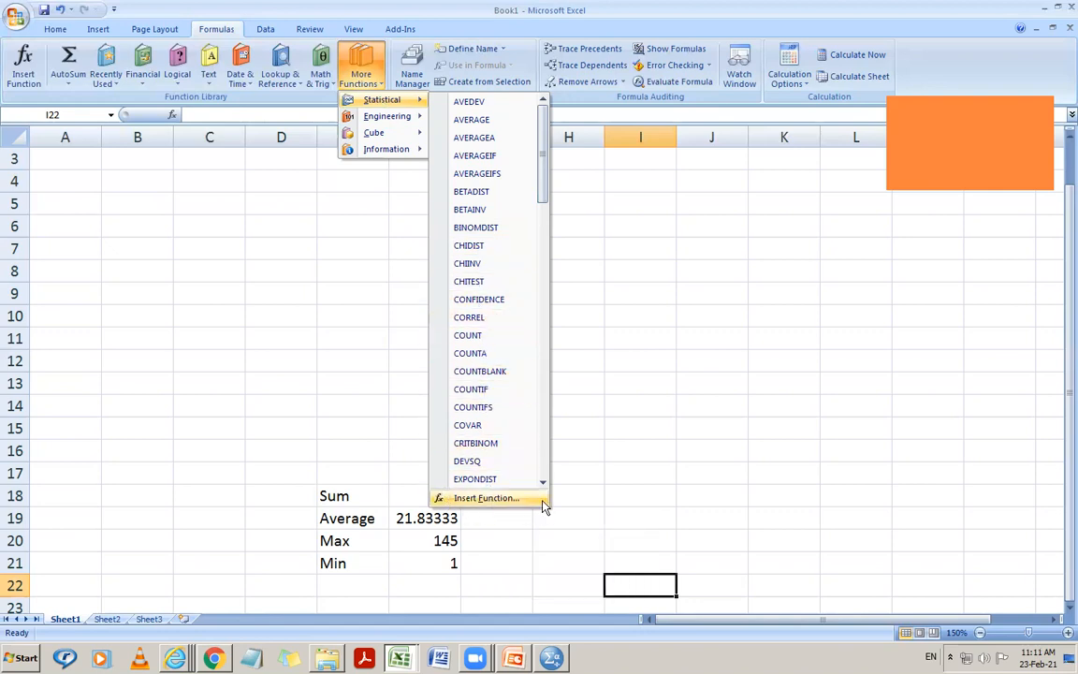
left_click(488, 502)
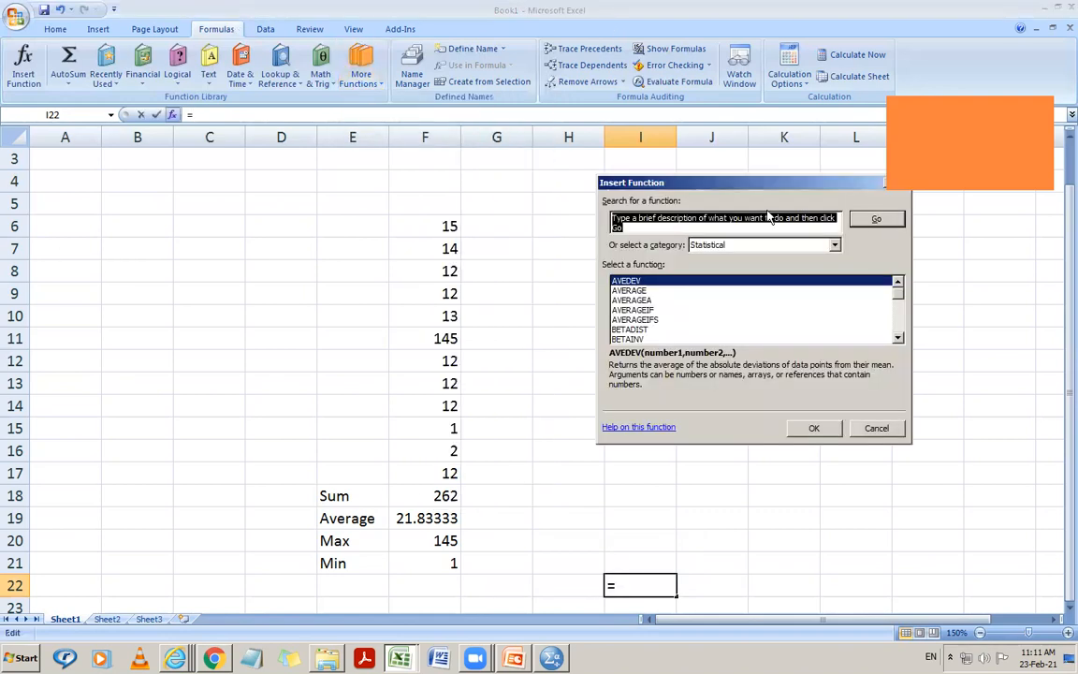
left_click_drag(653, 189, 481, 212)
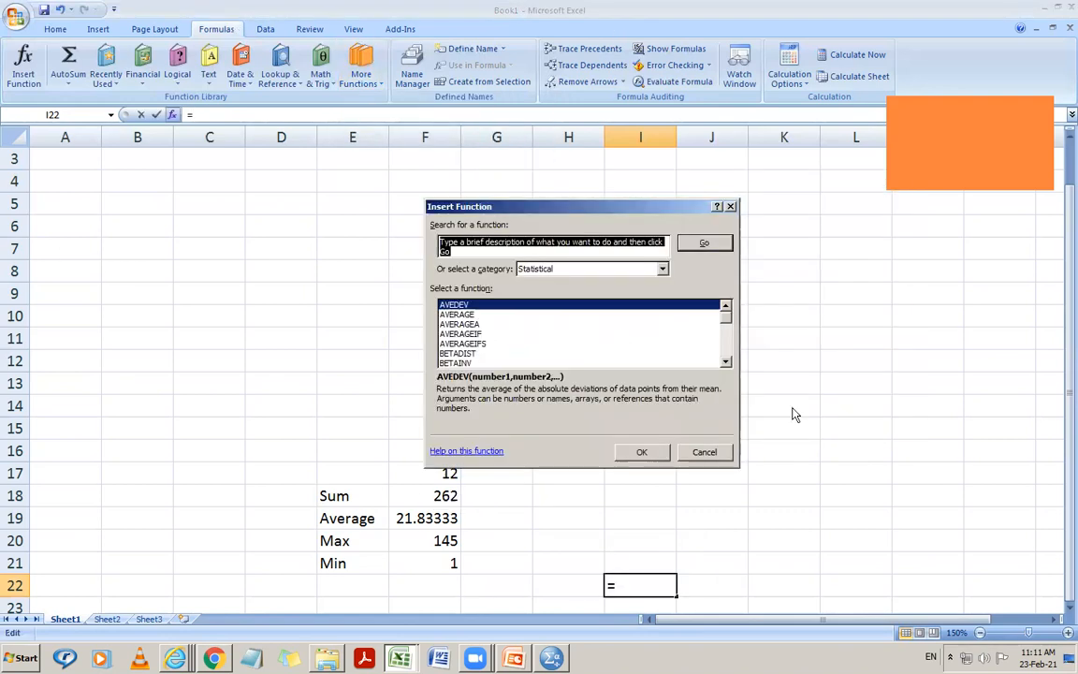
Step: Examine the list of Statistical functions in the Insert Function dialog, including the description of LINEST
left_click(725, 364)
left_click(726, 363)
left_click(726, 364)
left_click(726, 363)
left_click(726, 364)
left_click(725, 364)
left_click(726, 364)
left_click(726, 364)
scroll(433, 351, "down", 9)
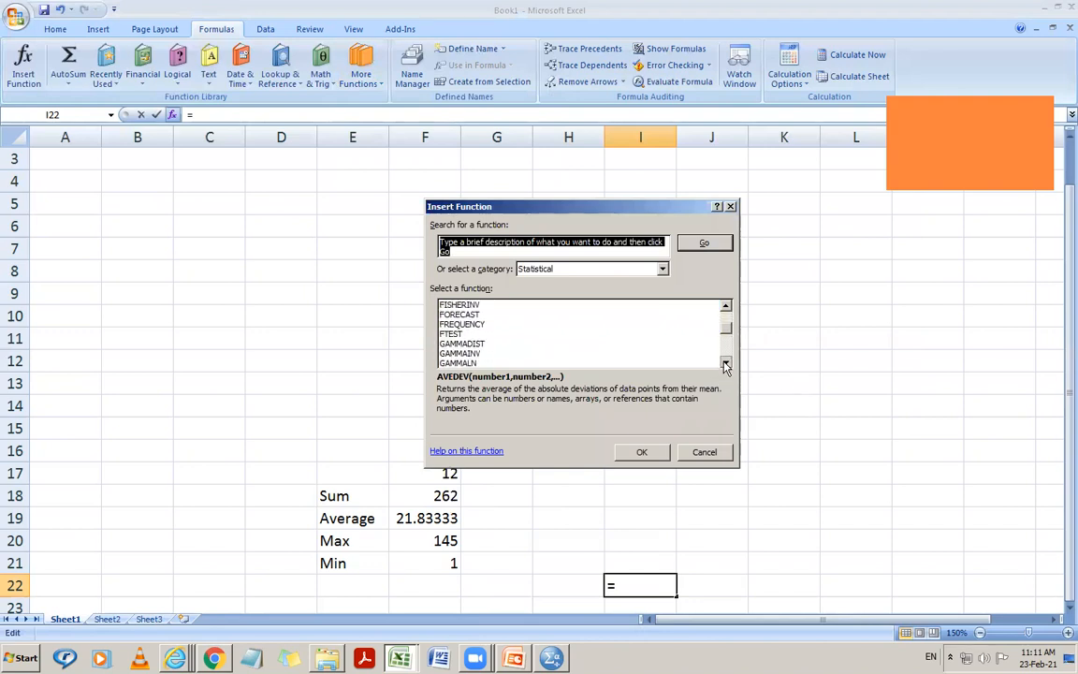
left_click(450, 354)
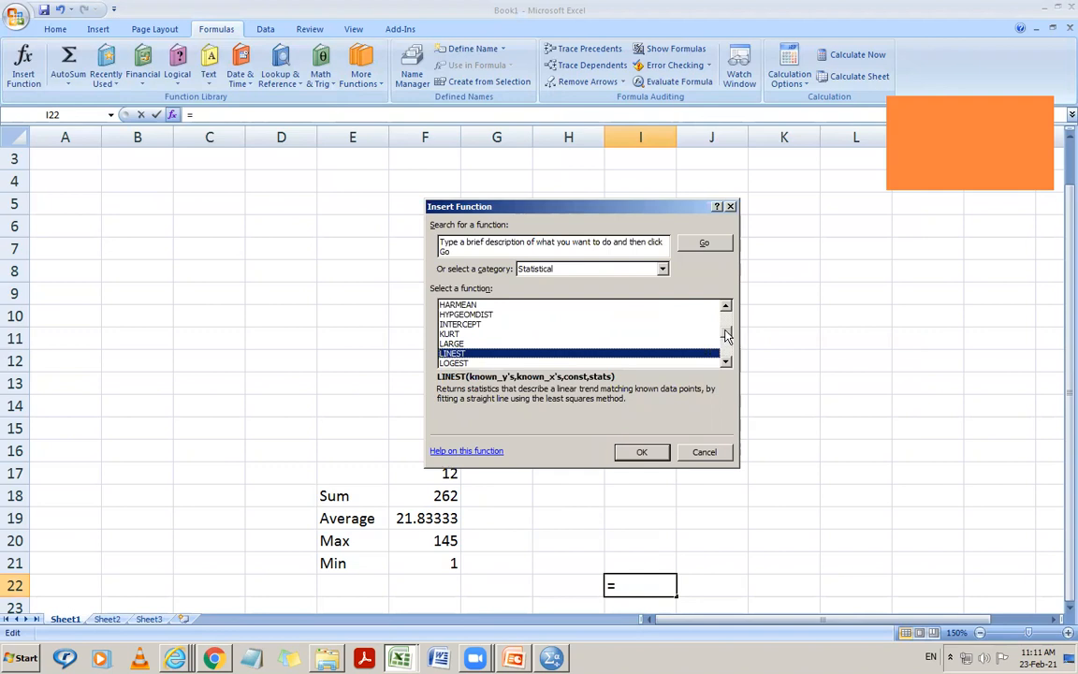
scroll(656, 318, "down", 14)
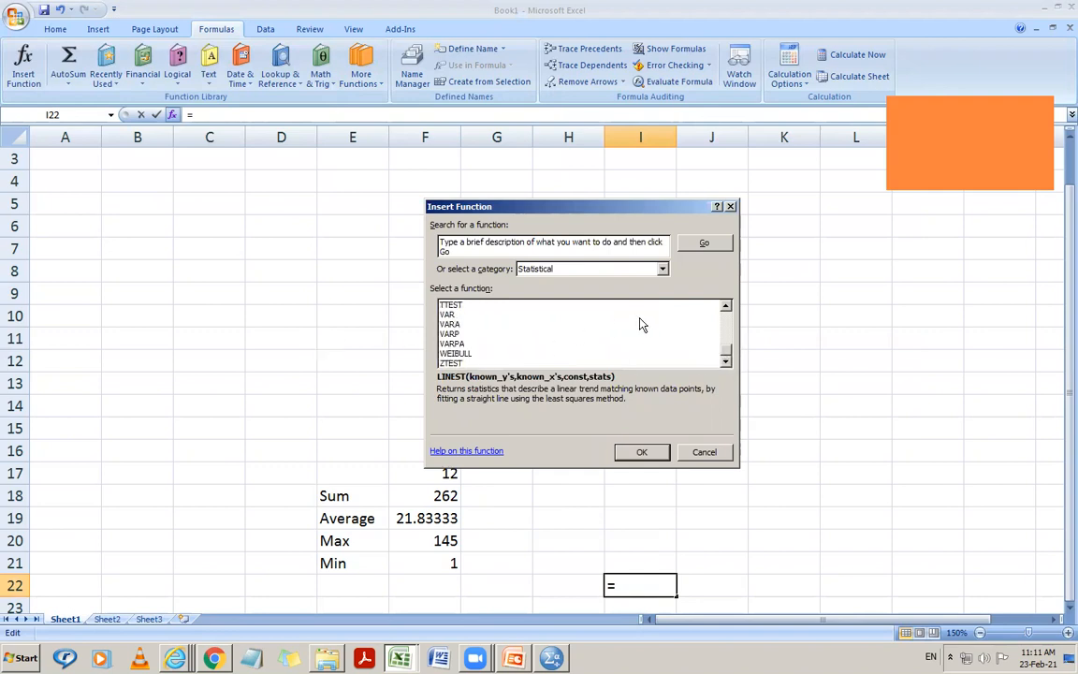
left_click_drag(726, 309, 727, 309)
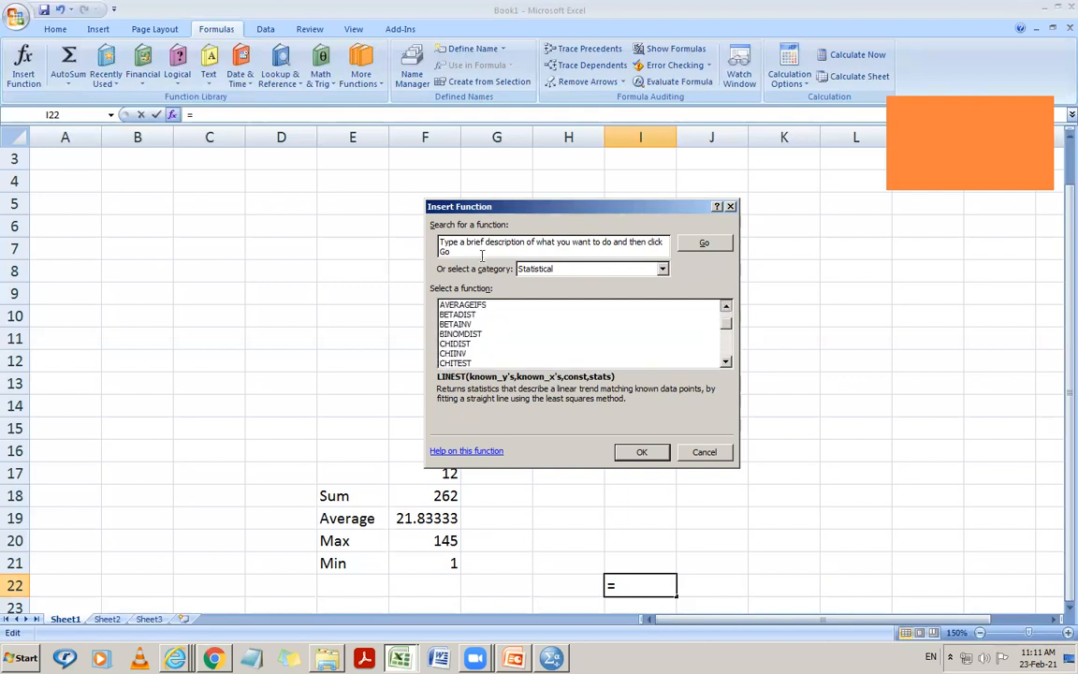
Step: Select the STDEV function in the Statistical function list for cell I22
left_click(461, 318)
key("s")
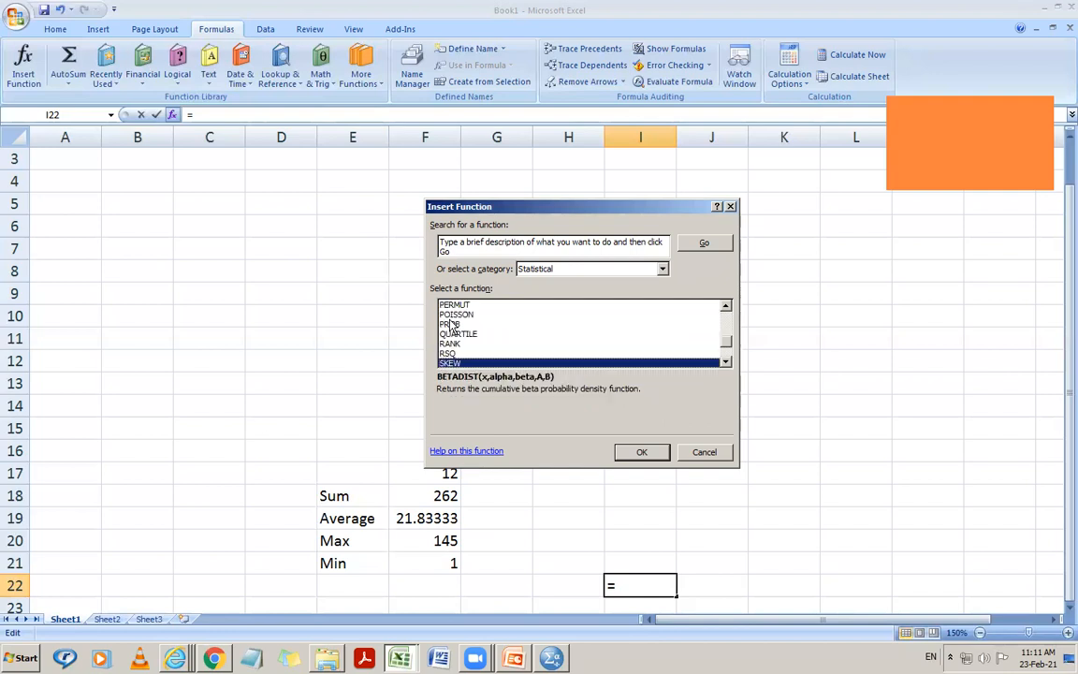
key("Down")
key("Down")
key("Down")
key("Down")
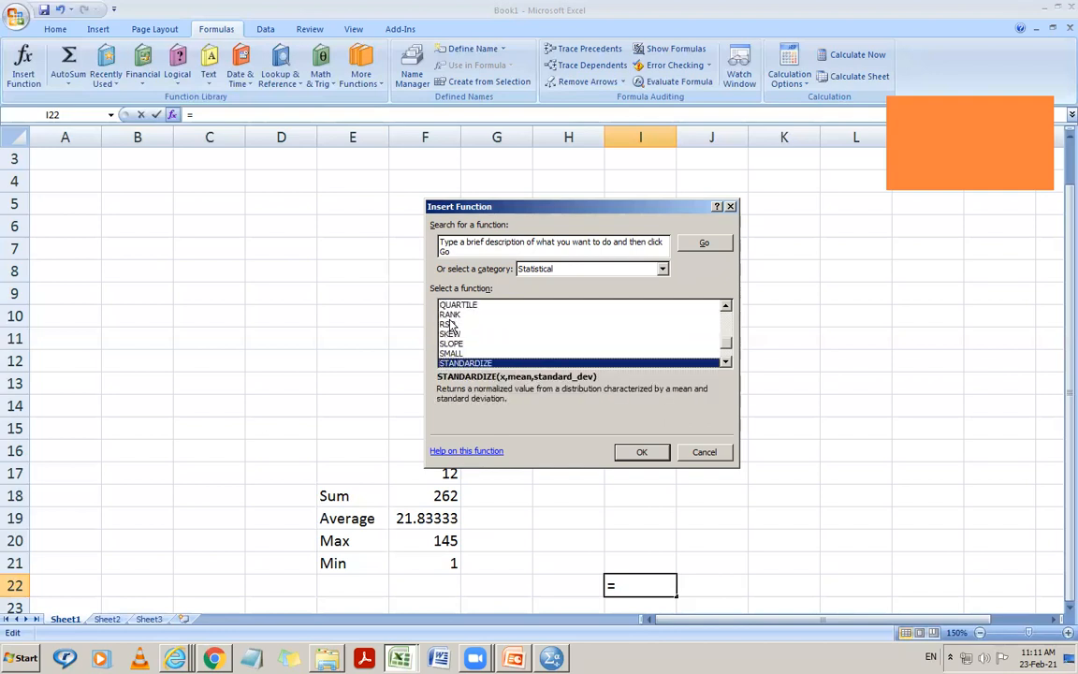
key("Down")
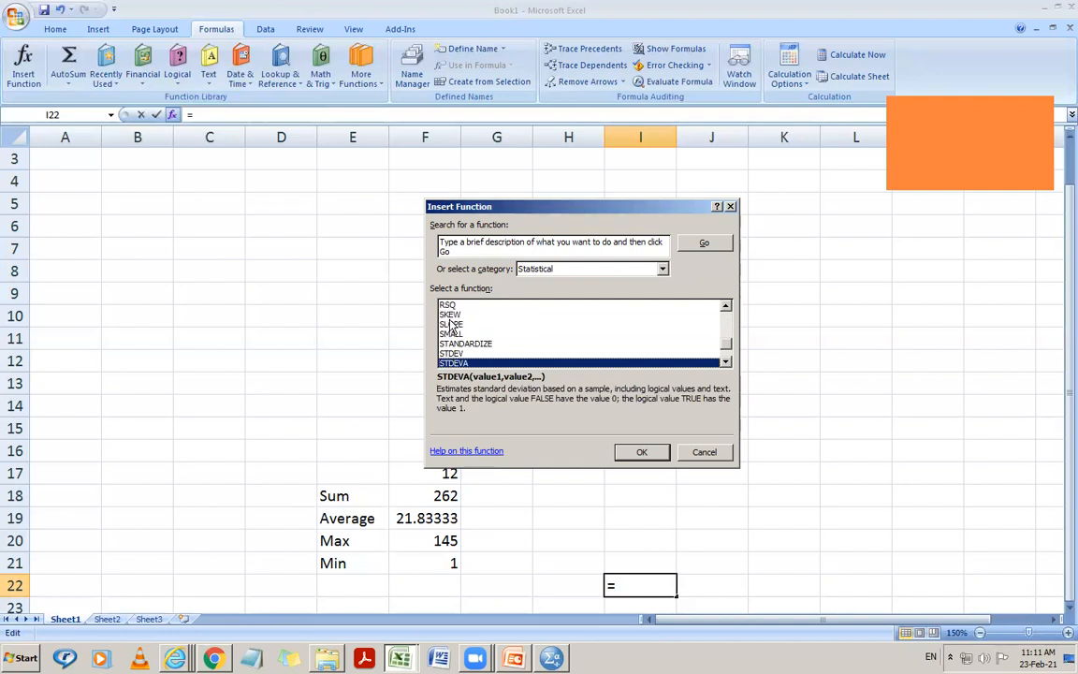
key("Up")
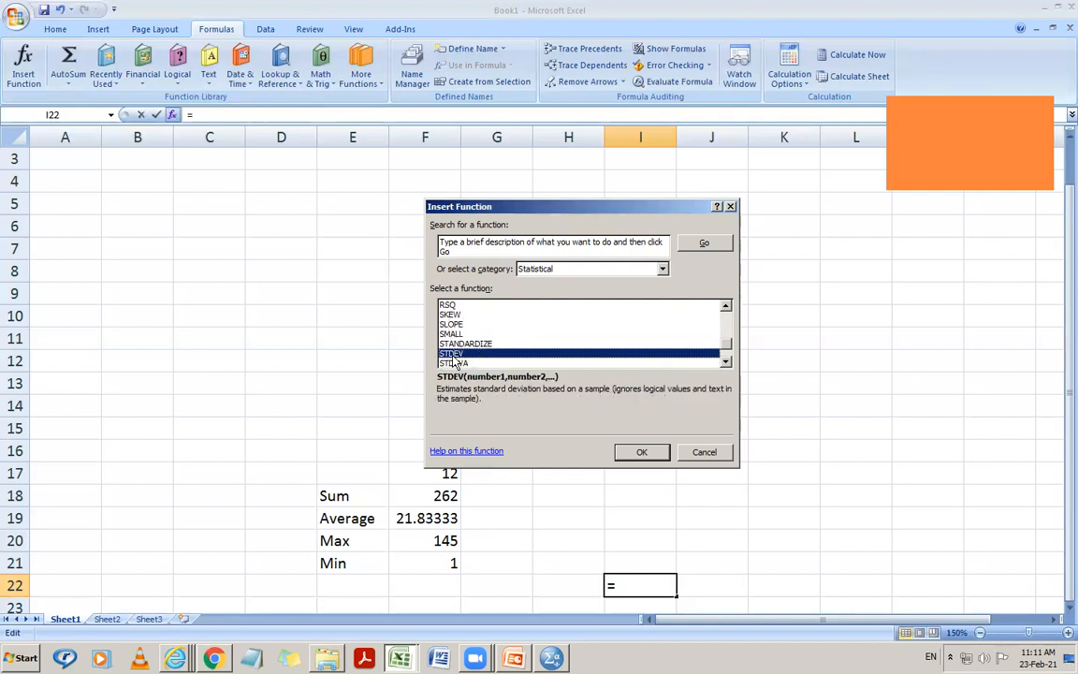
Step: Calculate the standard deviation of F6:F17 in cell I22 with the STDEV function, keeping the arguments dialog clear of the data
left_click(639, 453)
left_click_drag(547, 219, 804, 247)
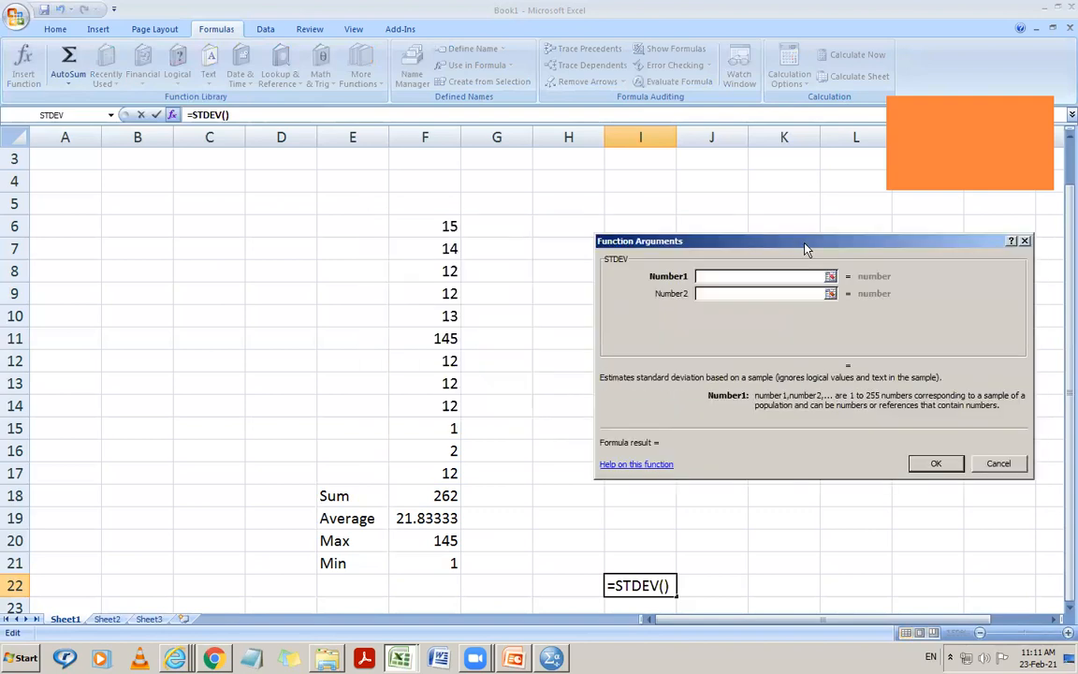
left_click_drag(734, 249, 384, 206)
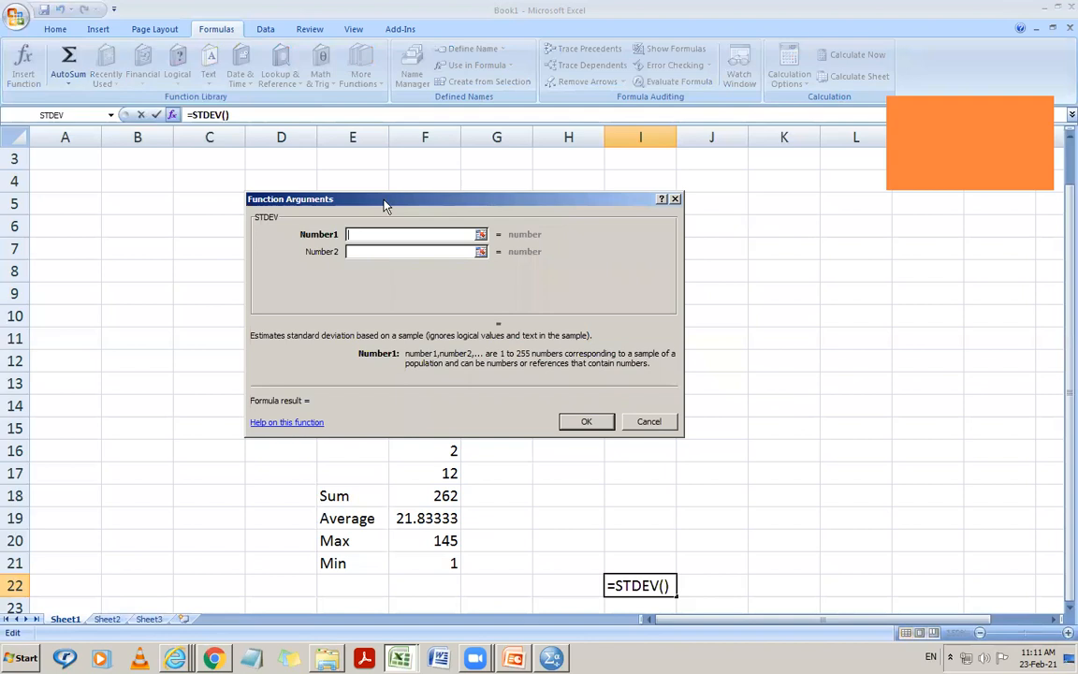
left_click_drag(385, 206, 734, 233)
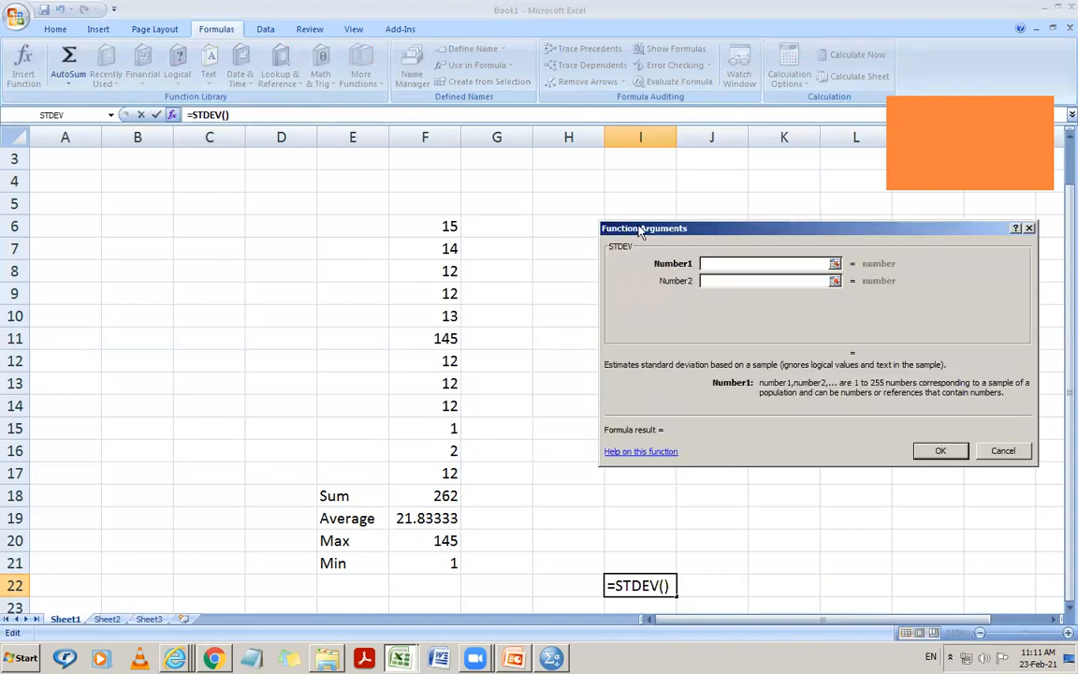
left_click_drag(429, 226, 426, 470)
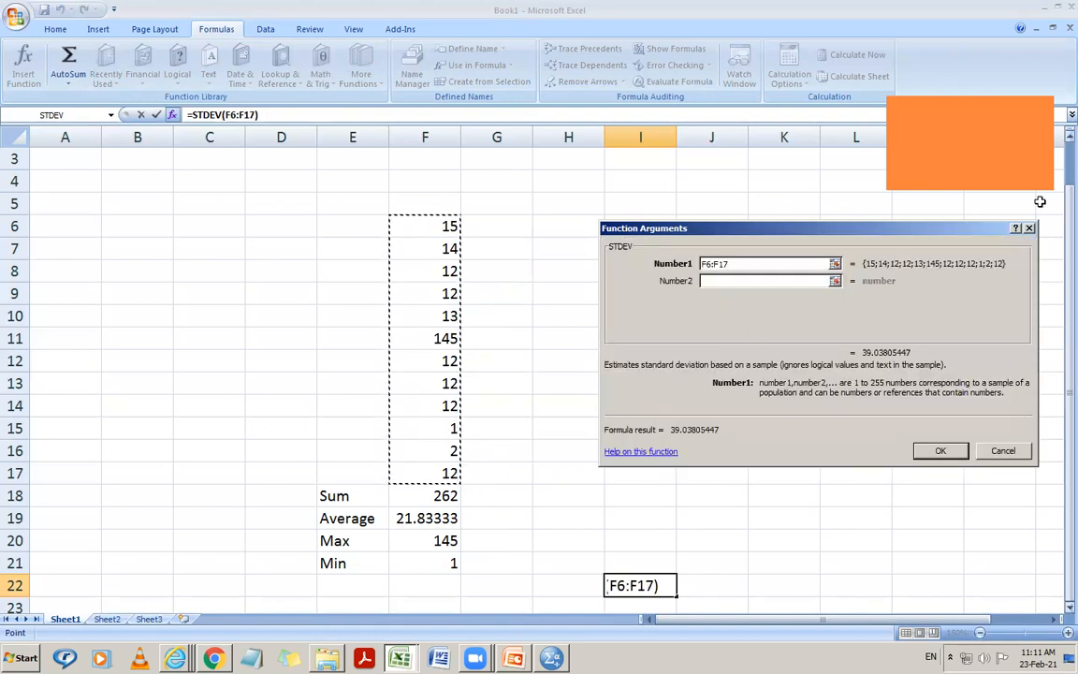
left_click(948, 450)
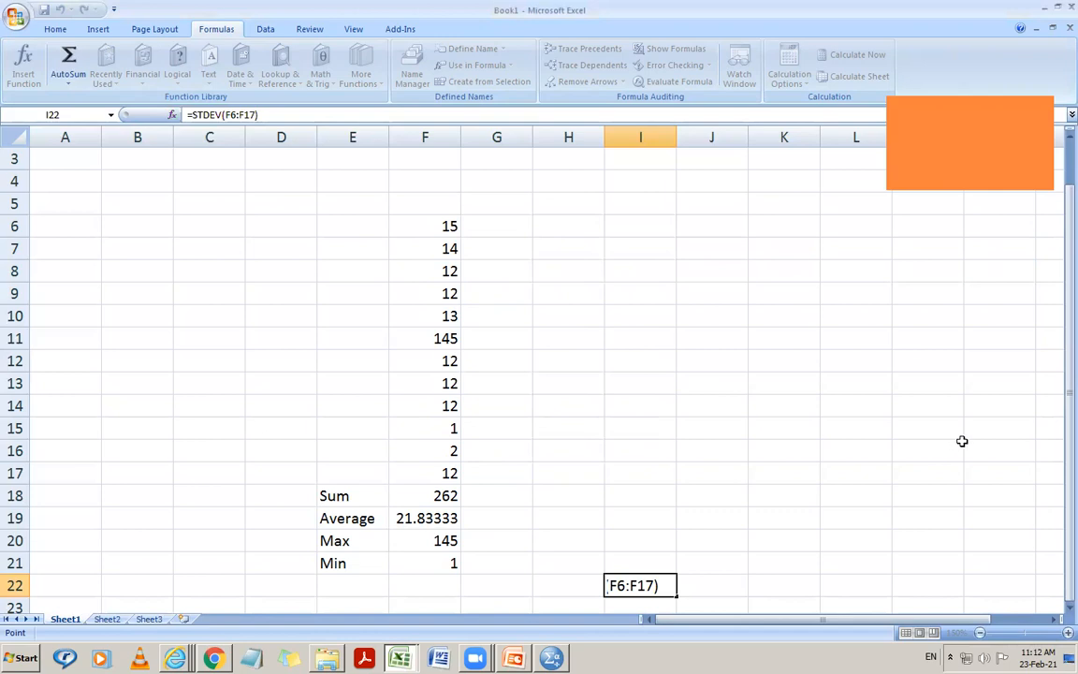
Step: Enter the label "SD" in cell H22 beside the standard deviation
left_click(560, 582)
type("SD")
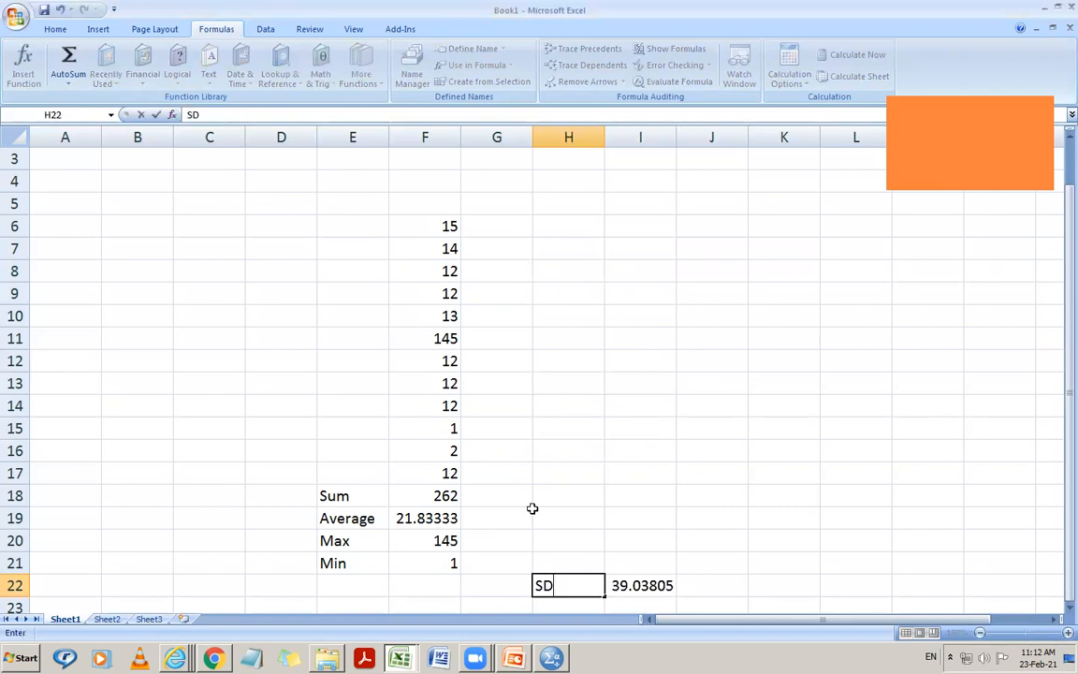
key("Tab")
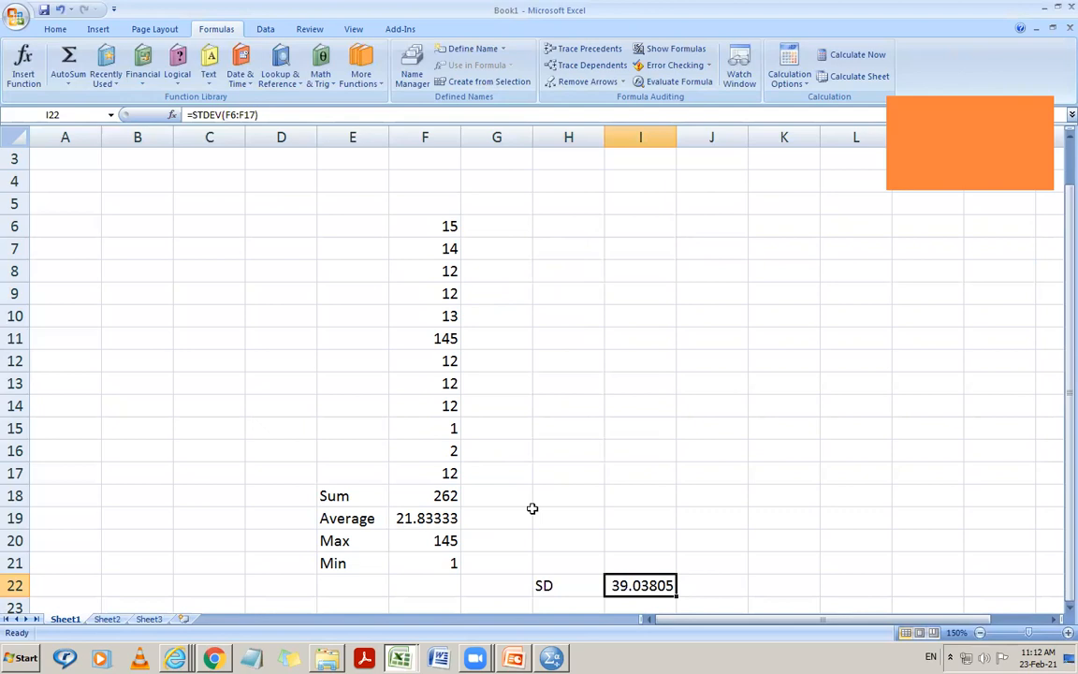
key("Left")
key("Left")
key("Left")
key("Left")
key("Left")
key("Right")
key("Right")
key("Right")
key("Right")
key("Right")
key("Right")
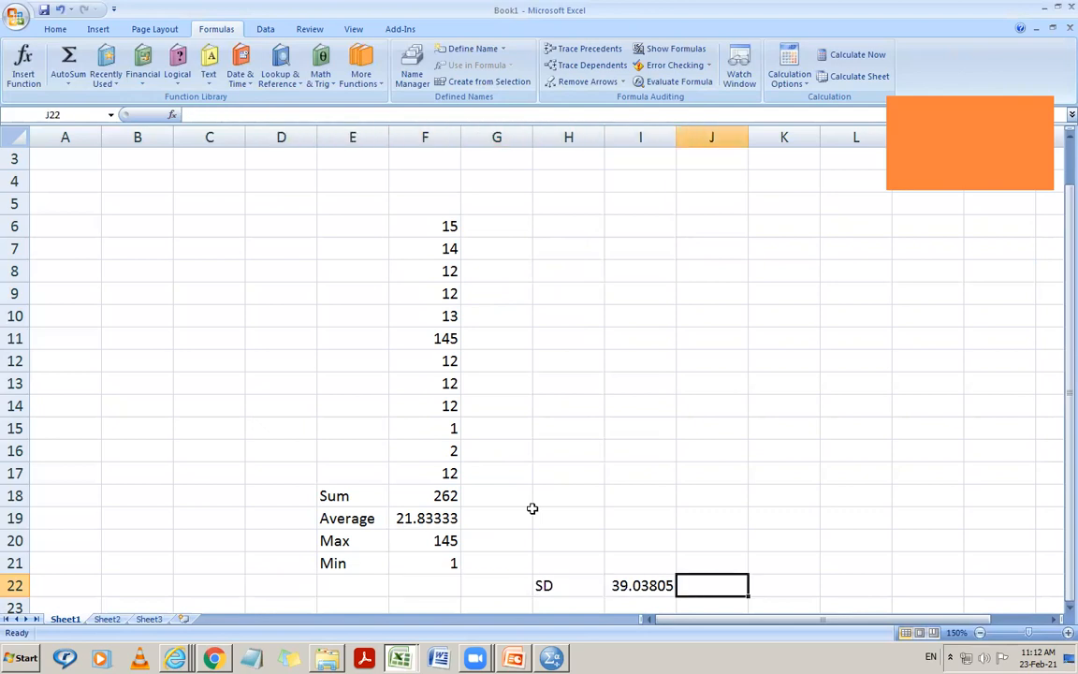
key("Left")
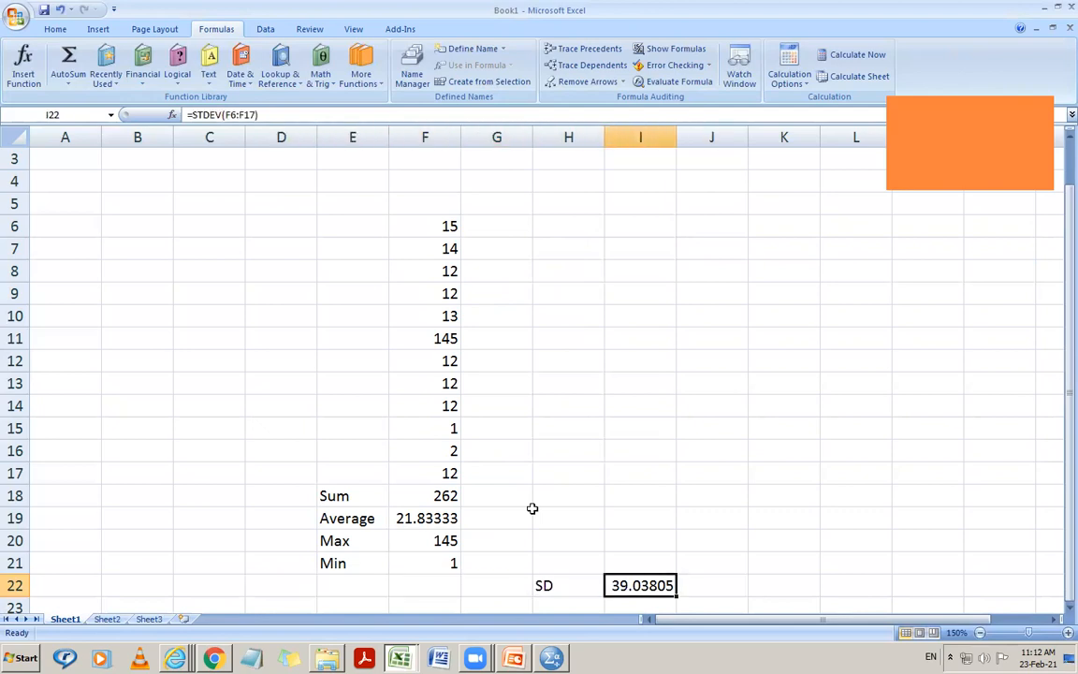
Step: Switch to the "bp monitoring excel file" workbook and move the chart down to the lower right of the readings table
left_click(398, 660)
left_click(402, 625)
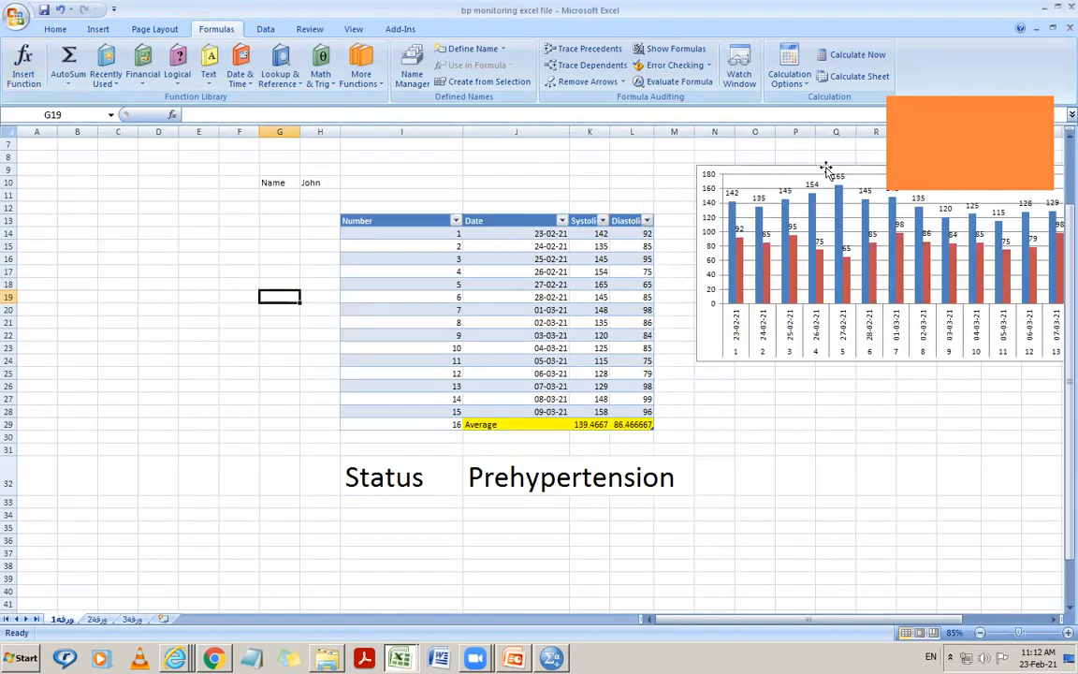
left_click_drag(760, 222, 1019, 393)
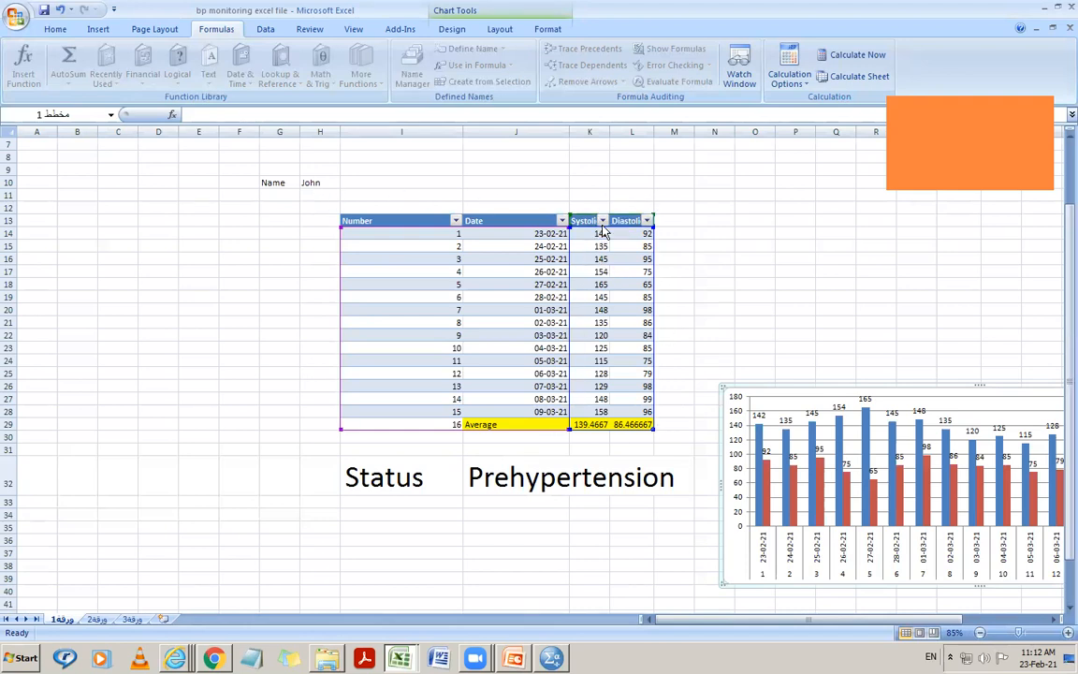
Step: Move the chart over the upper part of the readings table, directly beneath the "BP readings" title
scroll(359, 261, "up", 2)
scroll(359, 262, "down", 1)
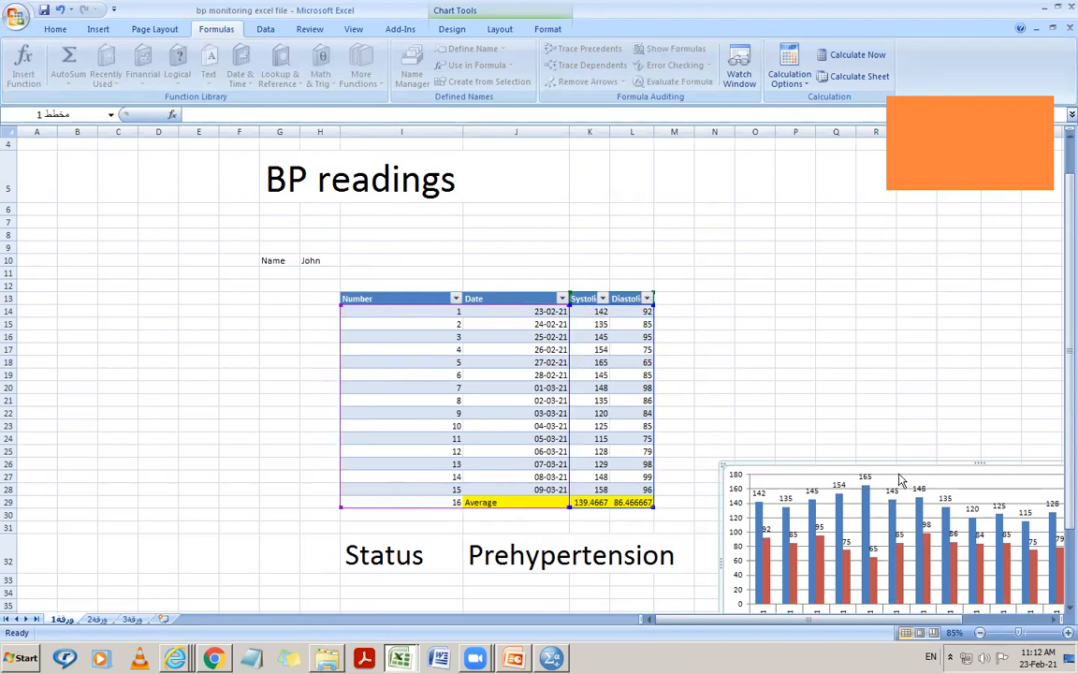
left_click_drag(905, 467, 562, 212)
left_click_drag(645, 208, 479, 224)
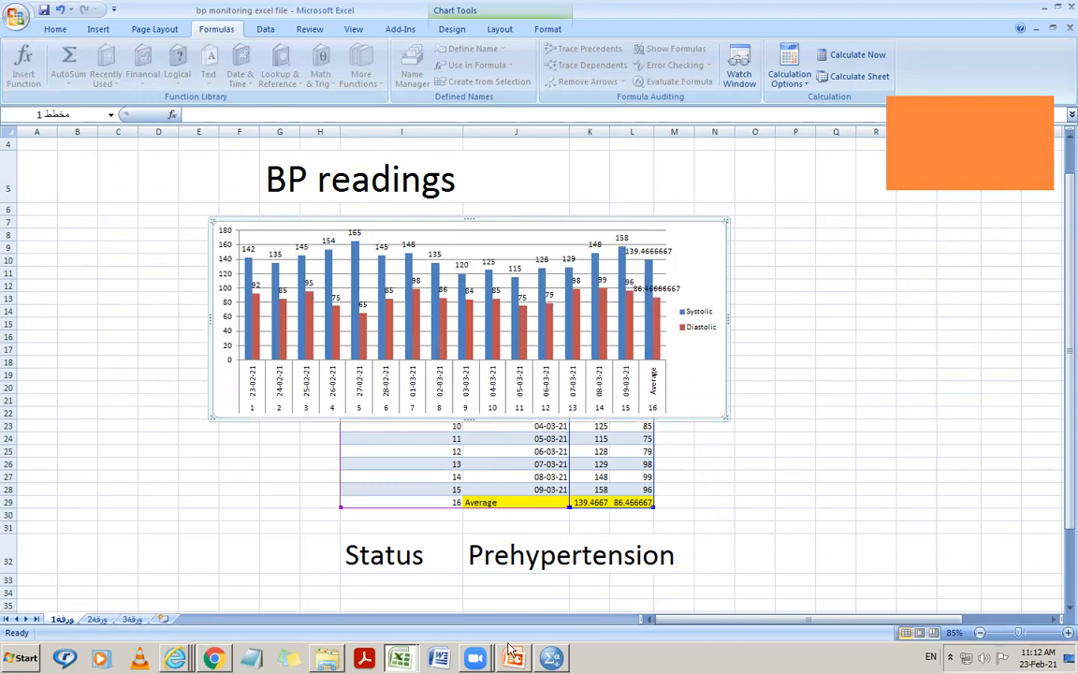
Step: Return to the Book1 workbook and select the empty cell K11
left_click(400, 658)
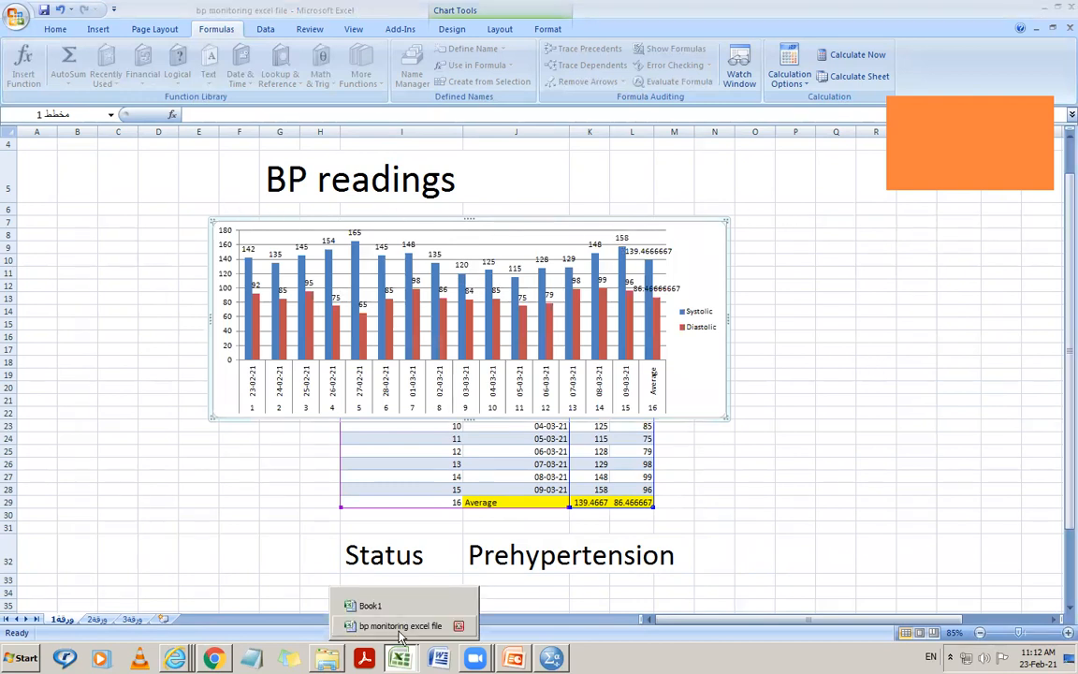
left_click(360, 605)
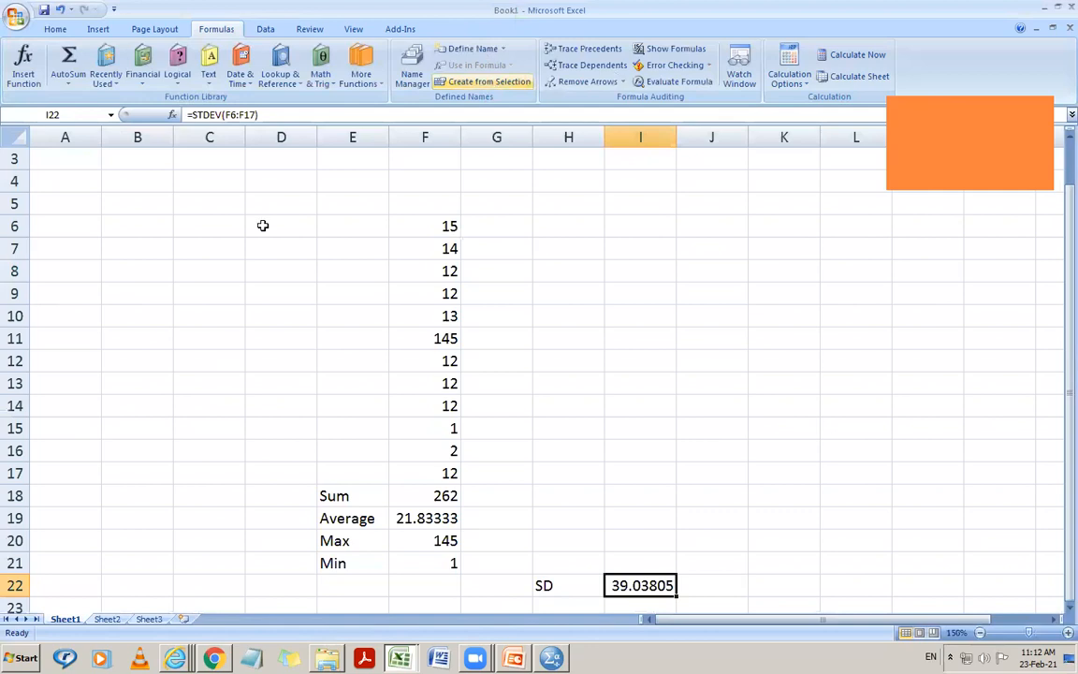
left_click(775, 340)
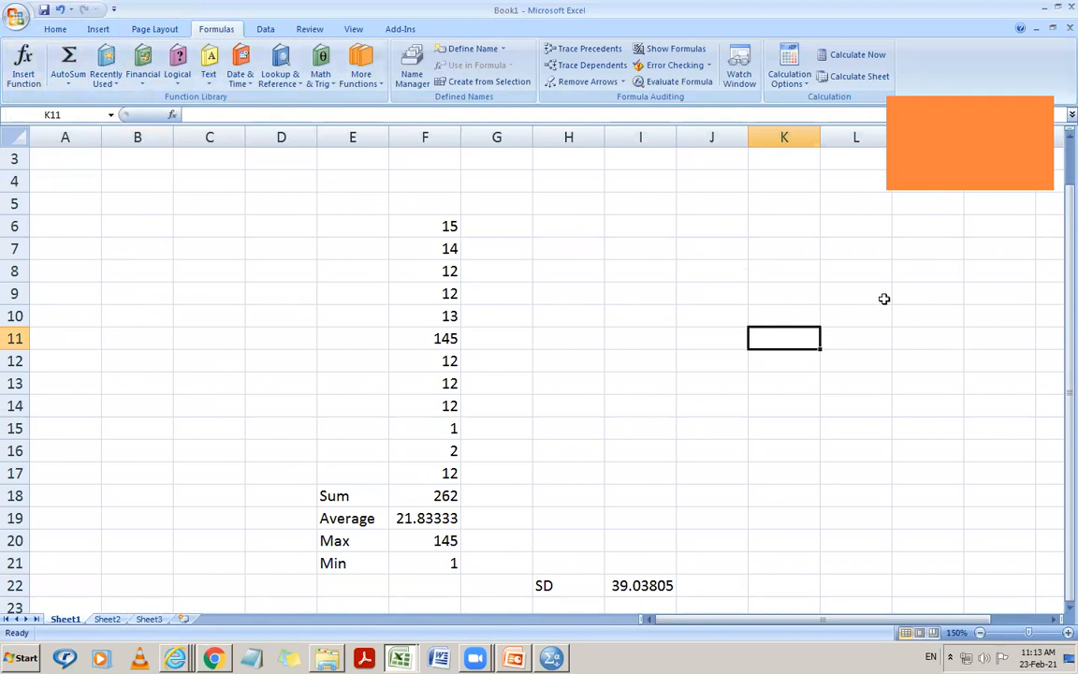
left_click(361, 76)
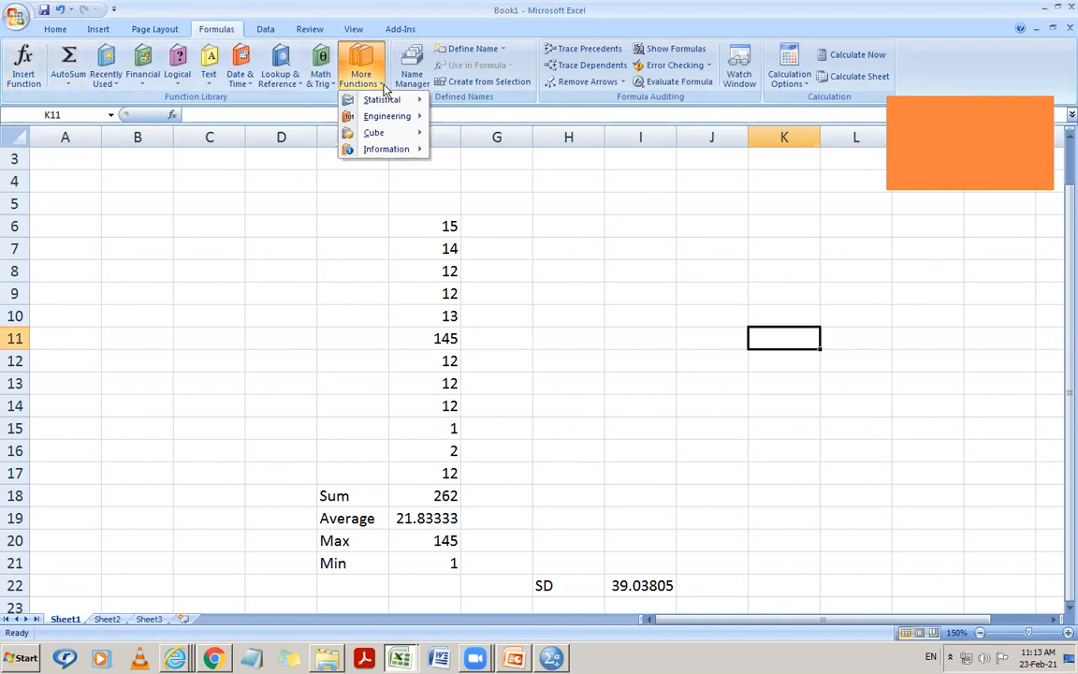
mouse_move(393, 102)
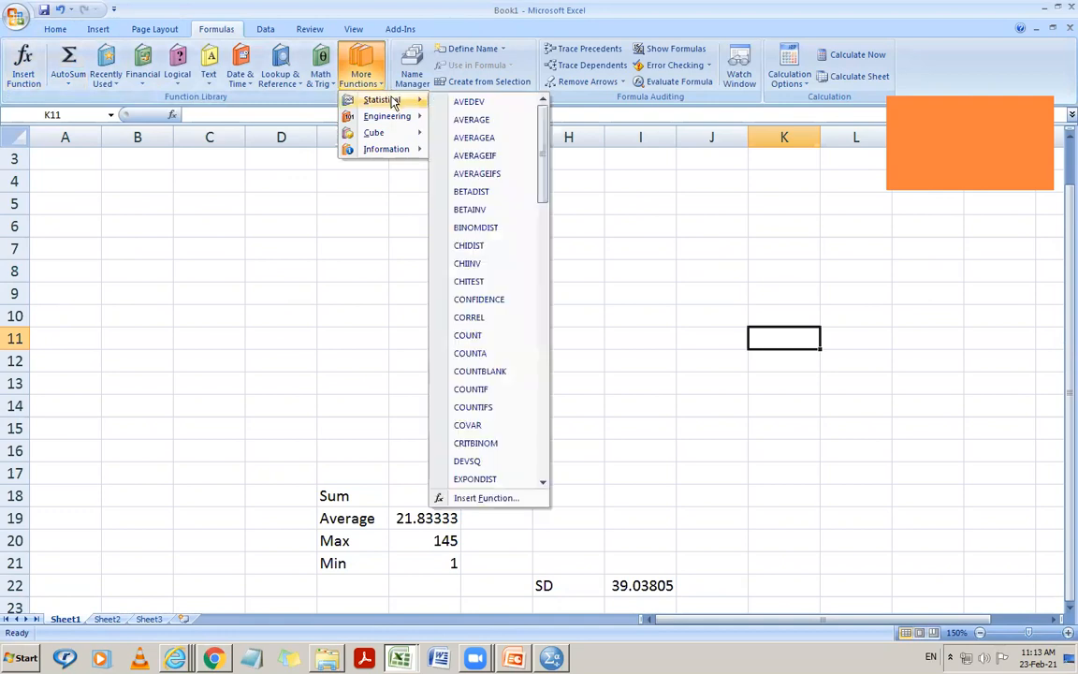
left_click(171, 226)
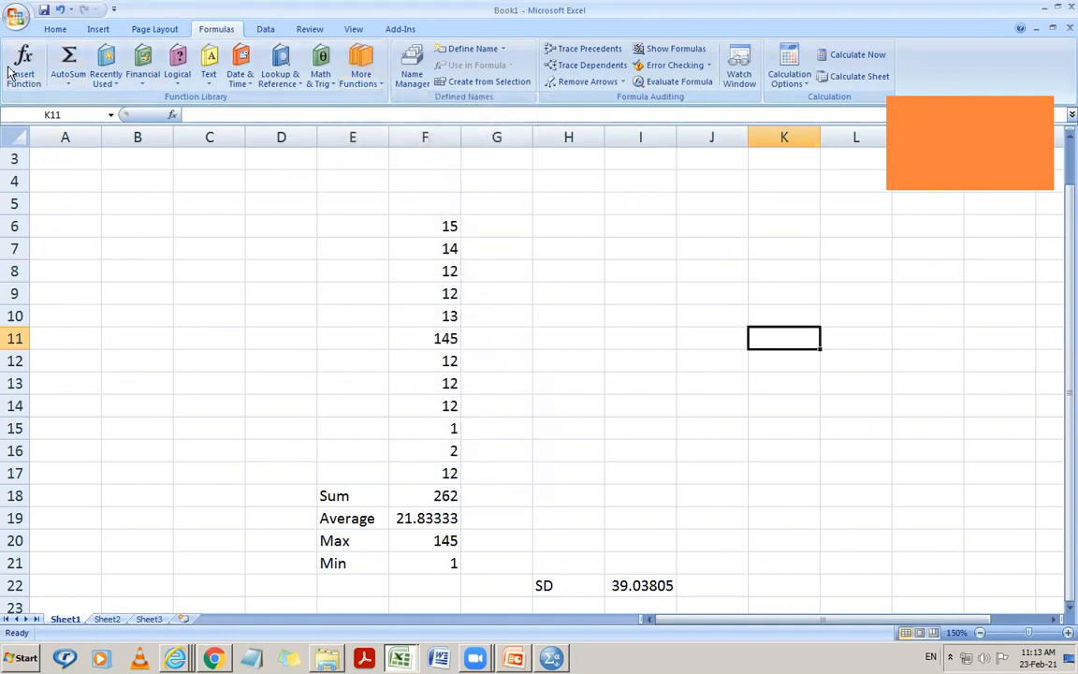
Step: Open the Data Analysis dialog and examine the full list of available analysis tools, closing it when done
left_click(272, 31)
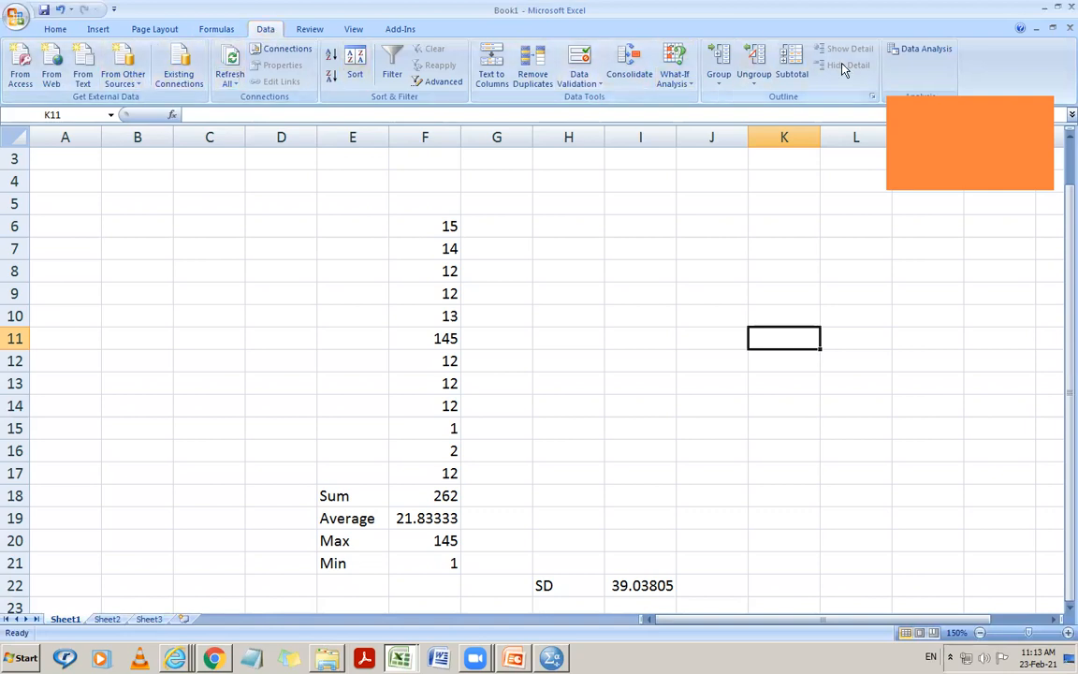
left_click(927, 59)
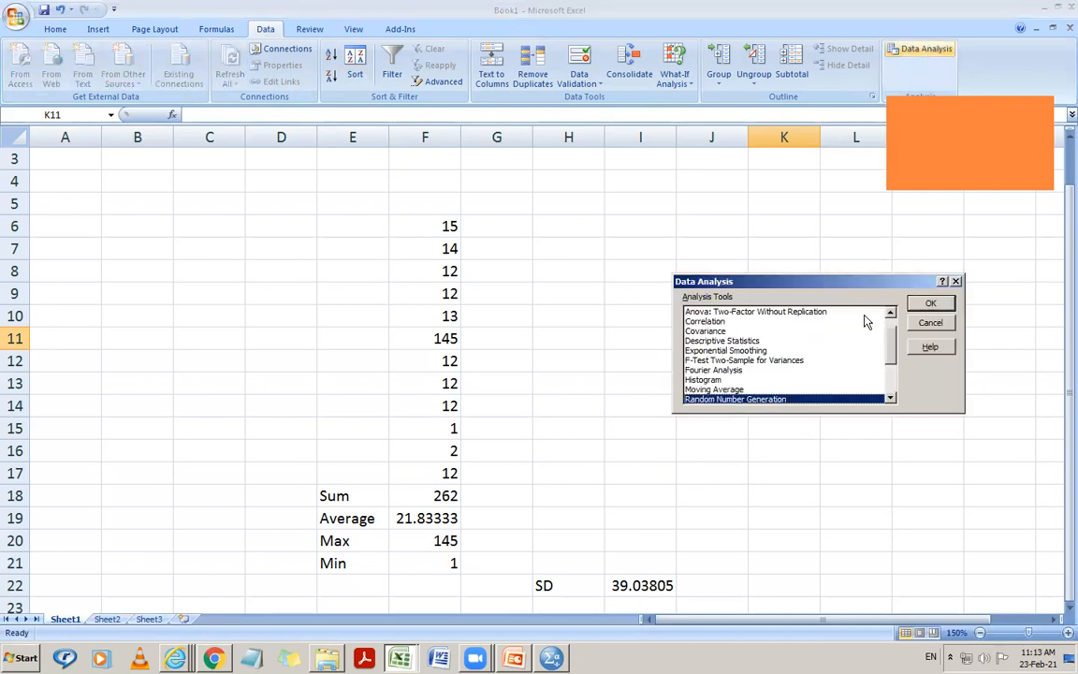
left_click(892, 385)
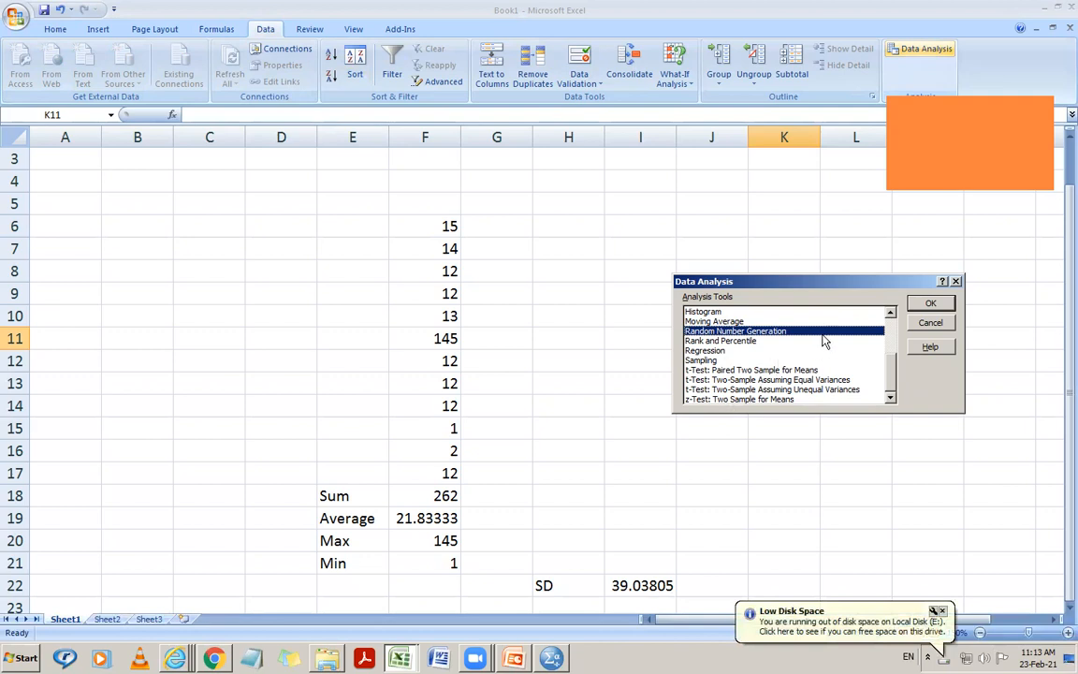
left_click(890, 314)
left_click(890, 314)
left_click(890, 314)
left_click(891, 315)
left_click(890, 314)
left_click(890, 314)
left_click(890, 315)
left_click(890, 314)
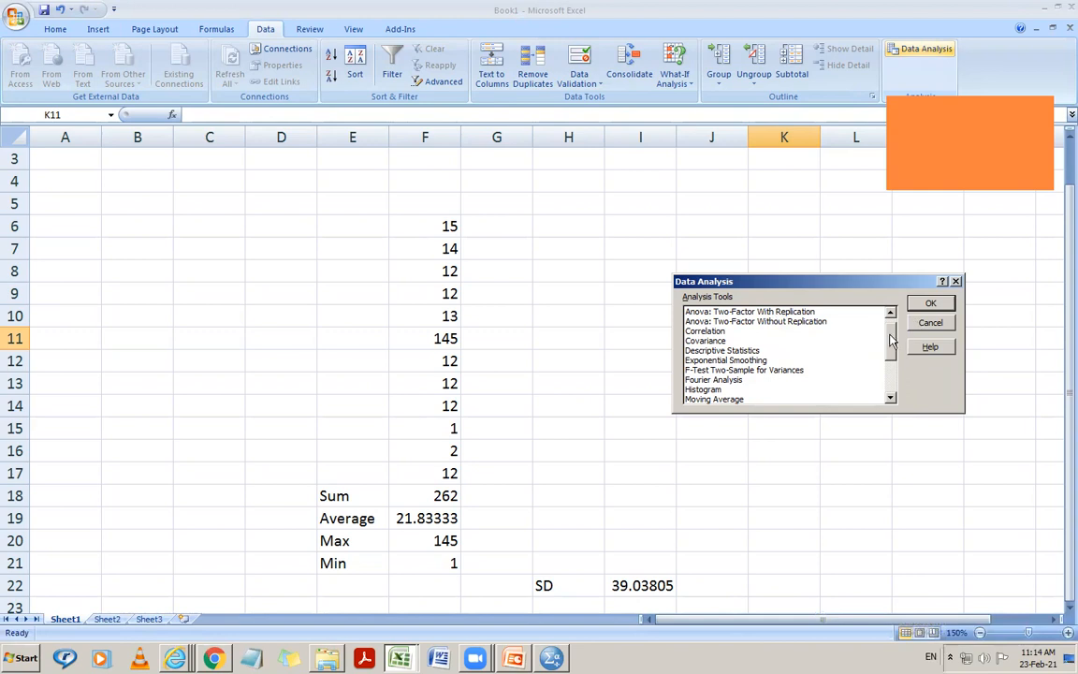
scroll(891, 343, "up", 1)
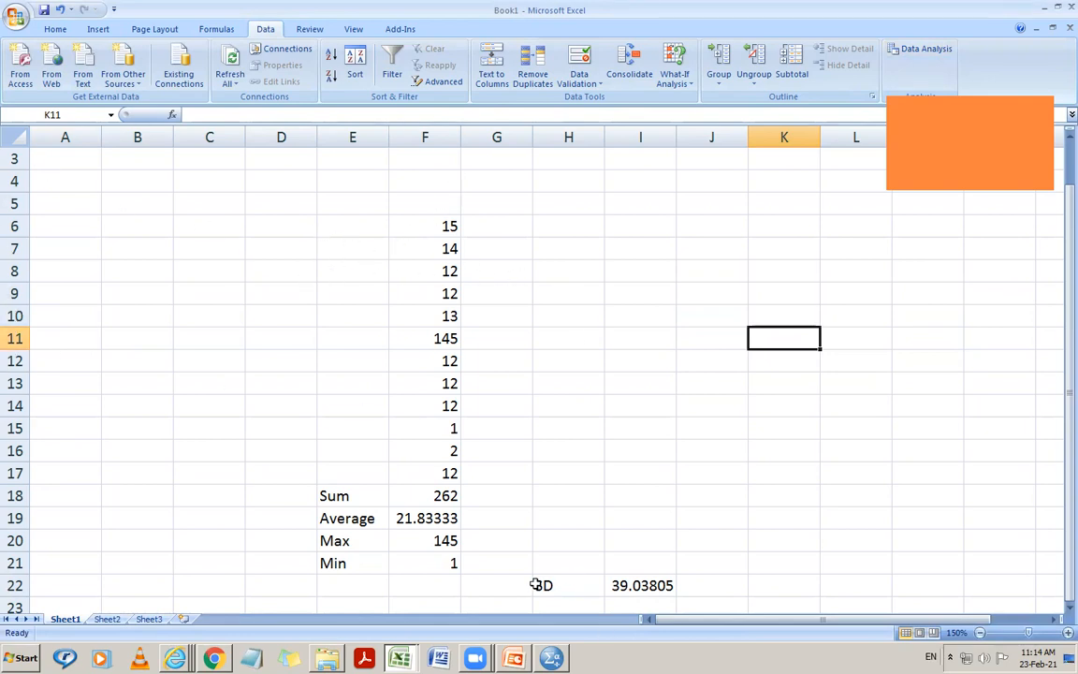
Step: Start a Descriptive Statistics analysis and set its input range to $F$6:$F$17
left_click(922, 51)
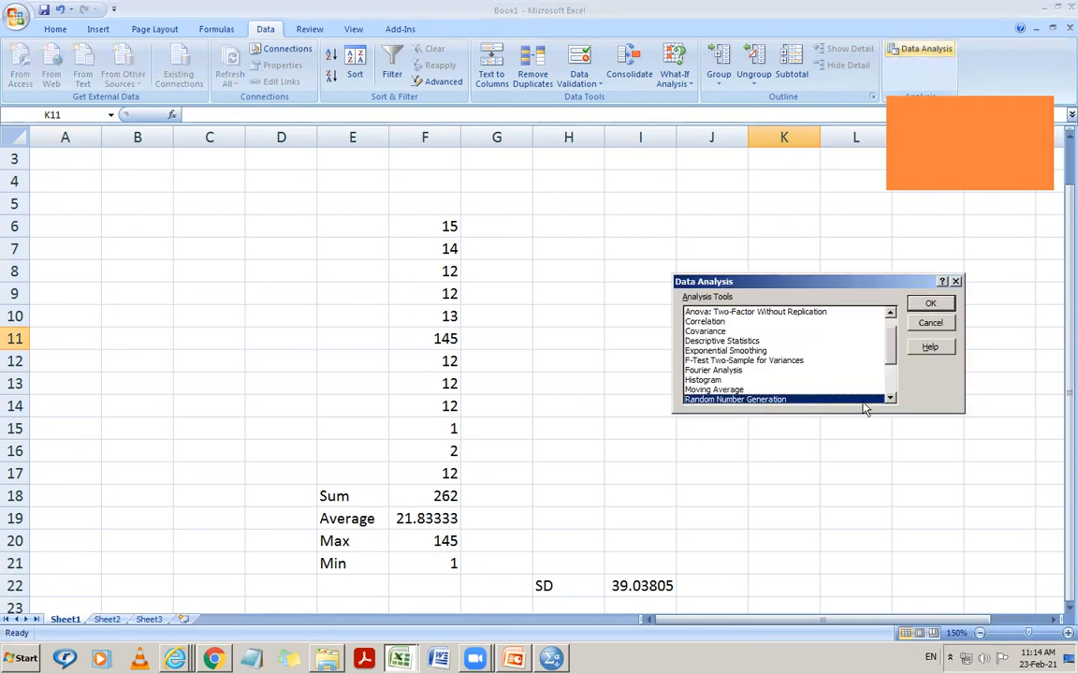
left_click(723, 343)
left_click(929, 304)
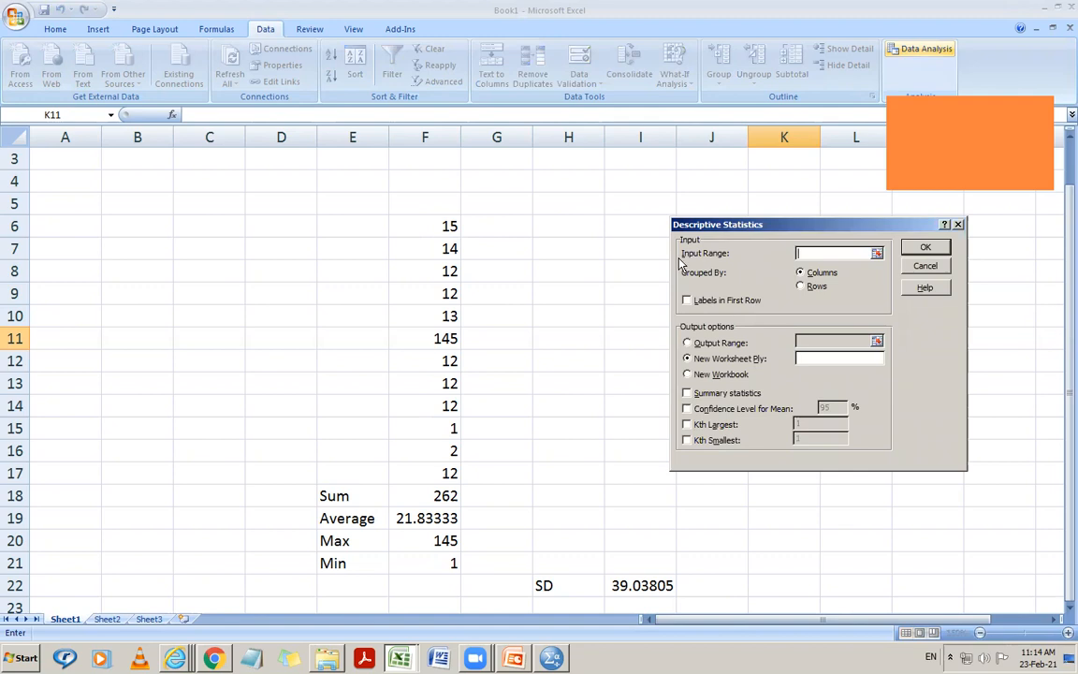
left_click_drag(408, 224, 437, 473)
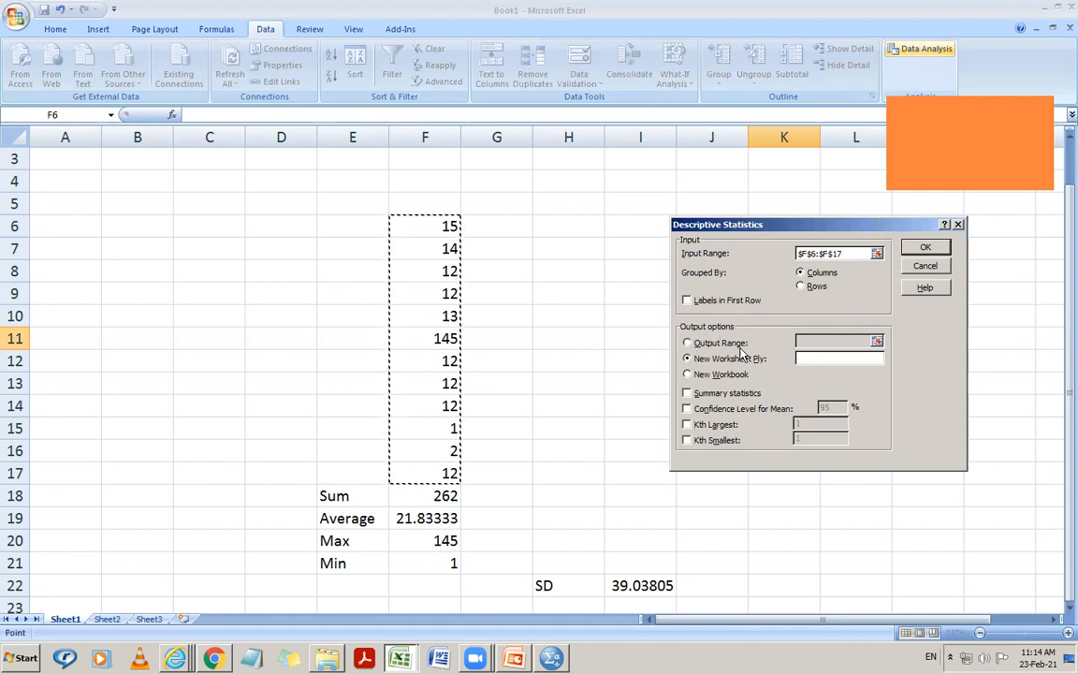
Step: Try to run the descriptive statistics, then mark the input range as having labels in its first row and try again
left_click(926, 248)
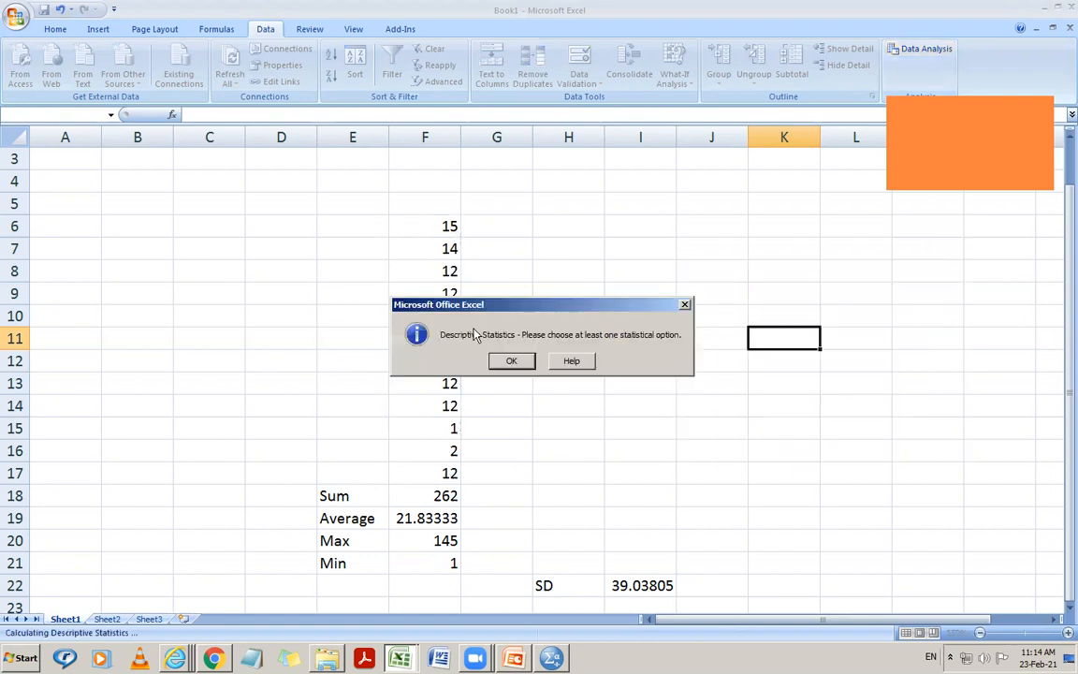
left_click(512, 362)
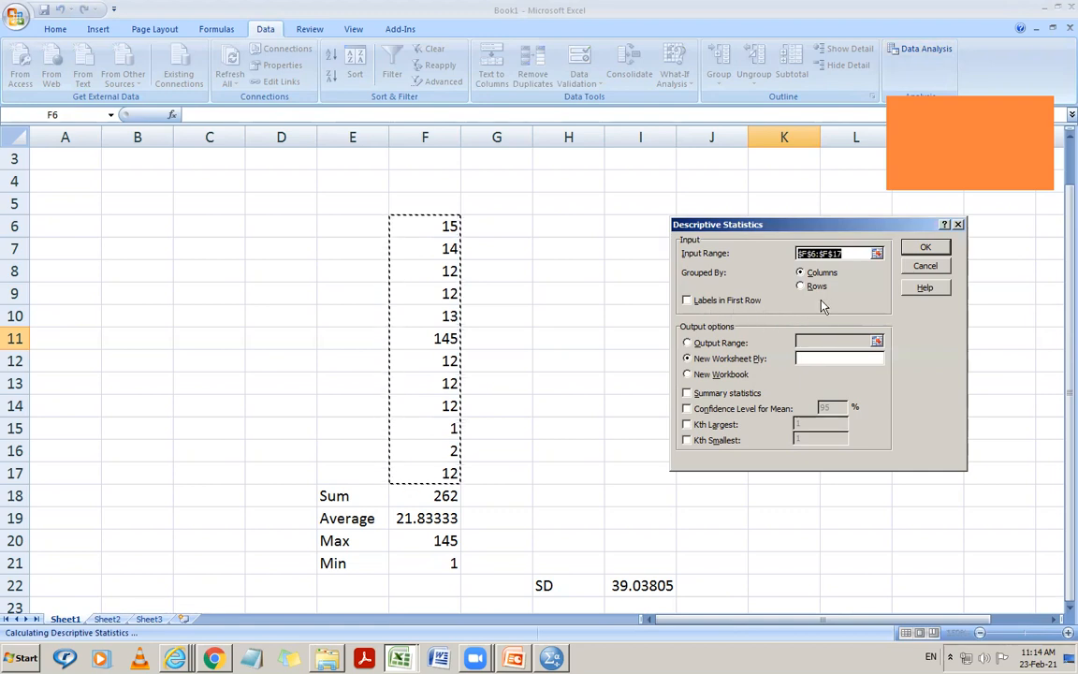
left_click(716, 300)
left_click(925, 248)
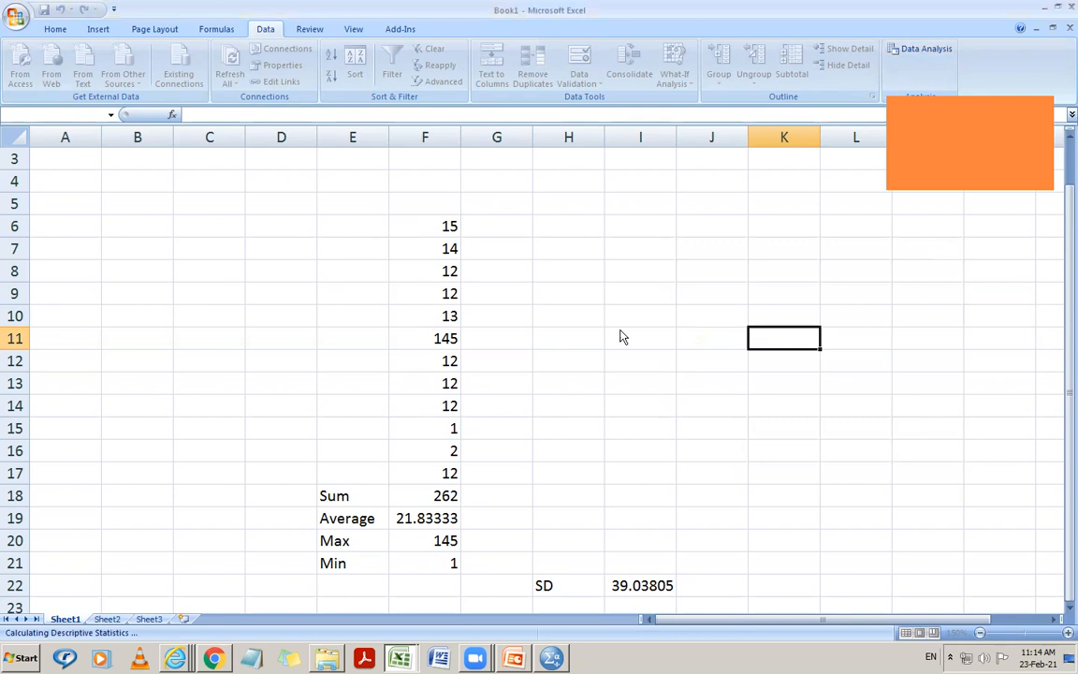
left_click(512, 362)
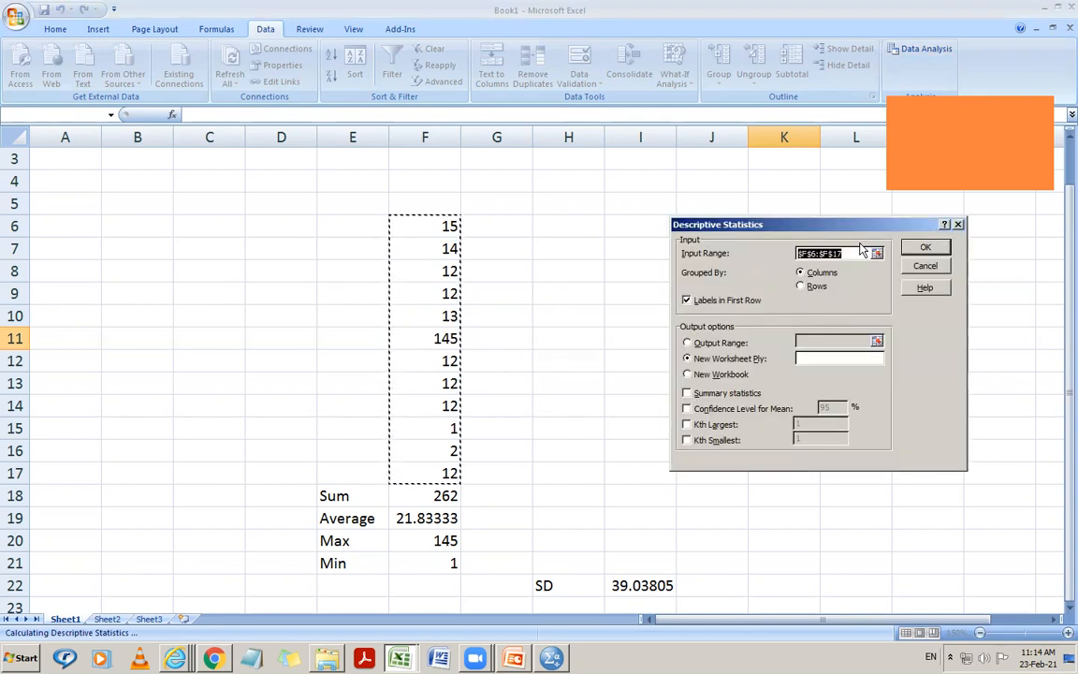
Step: Output summary statistics, 95% confidence level, Kth largest 1 and Kth smallest 1 to a new worksheet, and widen columns A and B
left_click(687, 441)
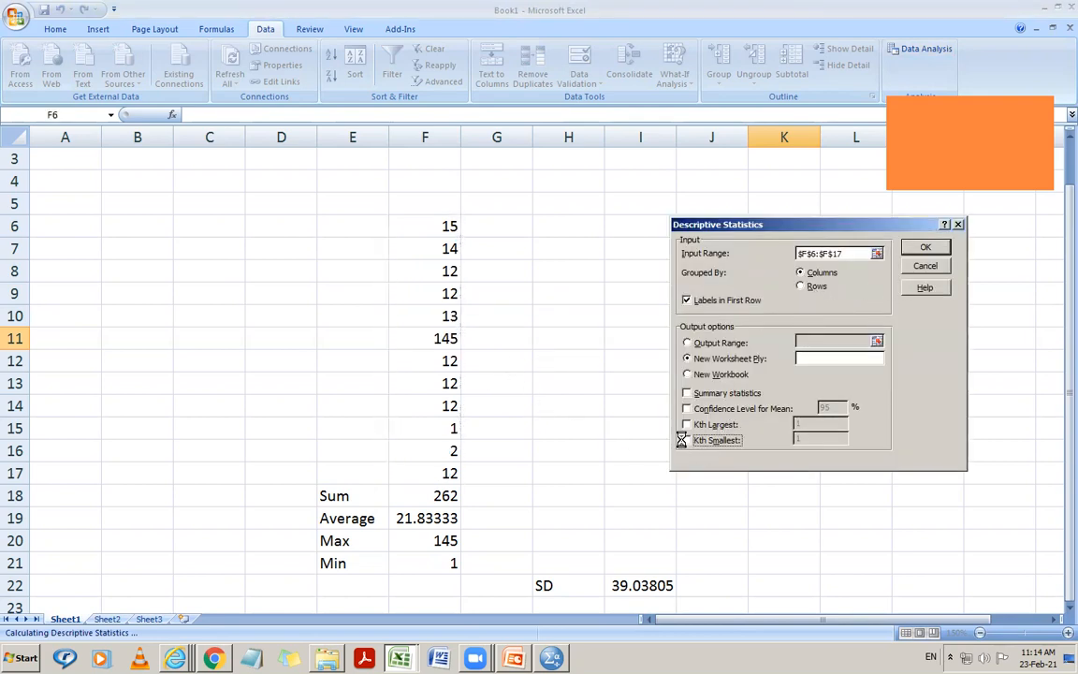
left_click(687, 425)
left_click(691, 409)
left_click(707, 394)
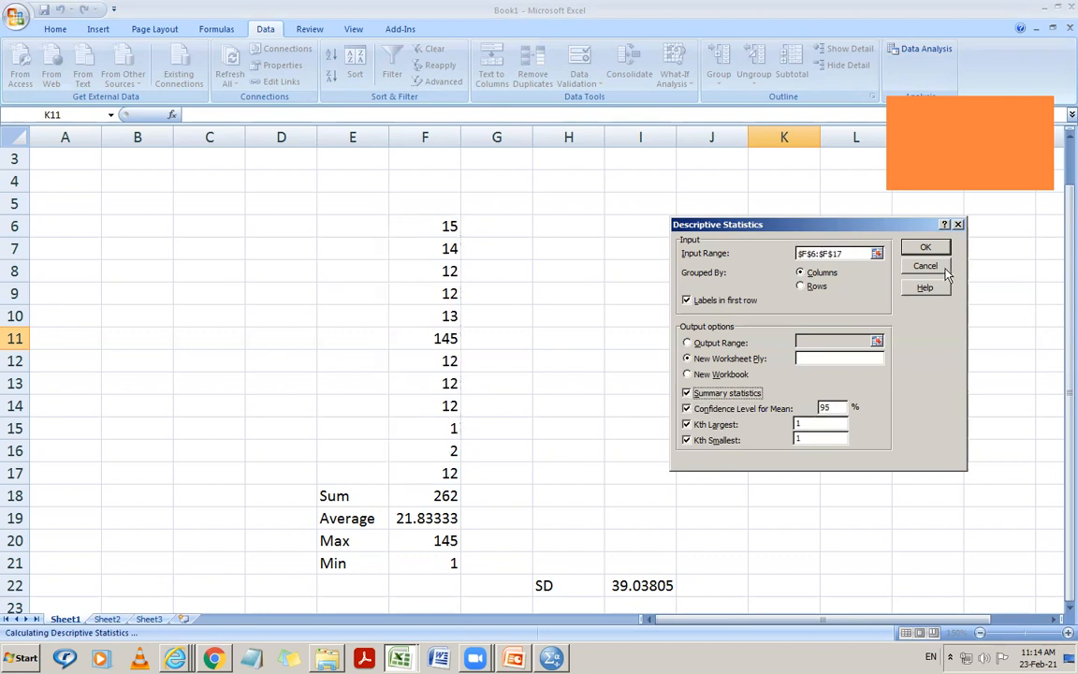
left_click(925, 247)
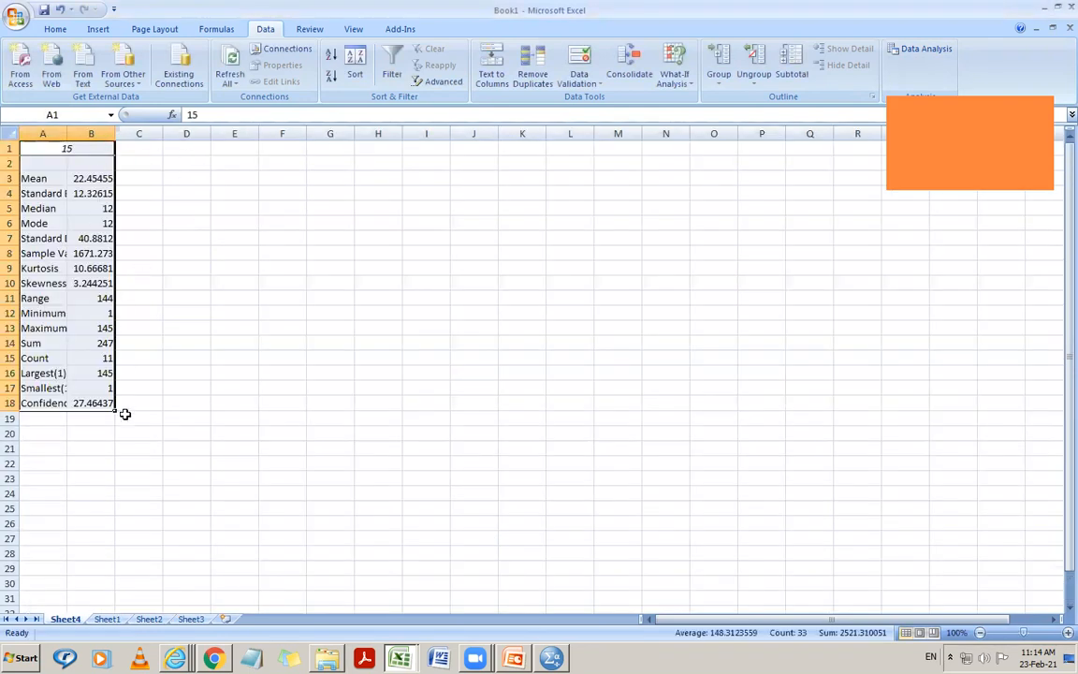
left_click_drag(65, 135, 271, 150)
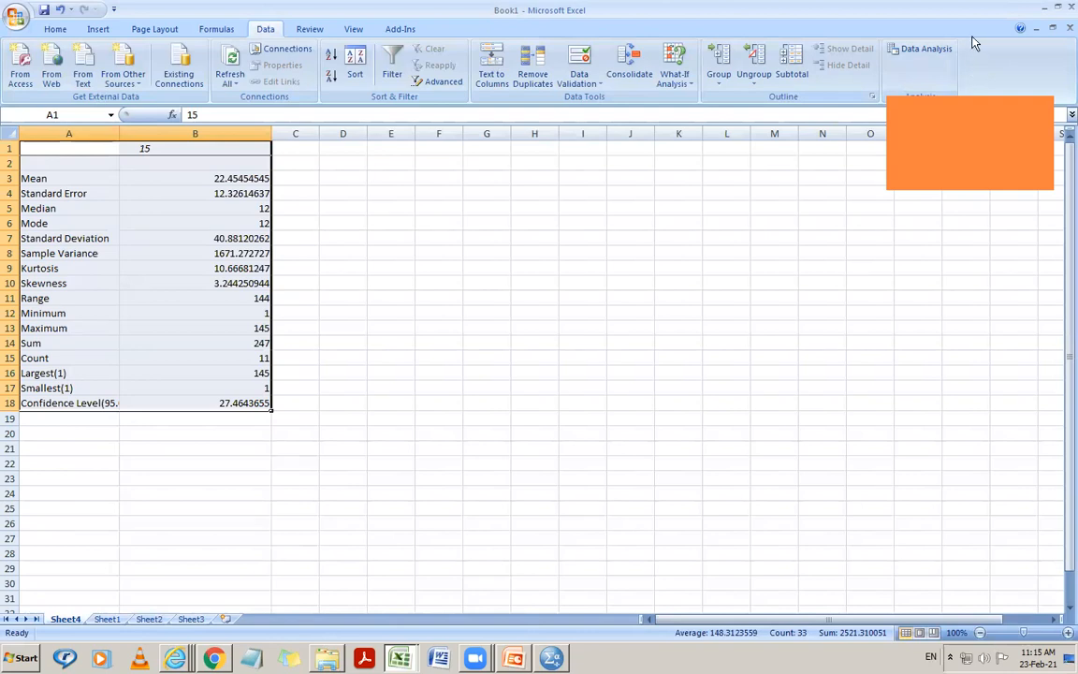
Step: Examine the available Excel add-ins, including Analysis ToolPak and Analysis ToolPak - VBA, cancel without changes, and select the empty cell E20
left_click(16, 19)
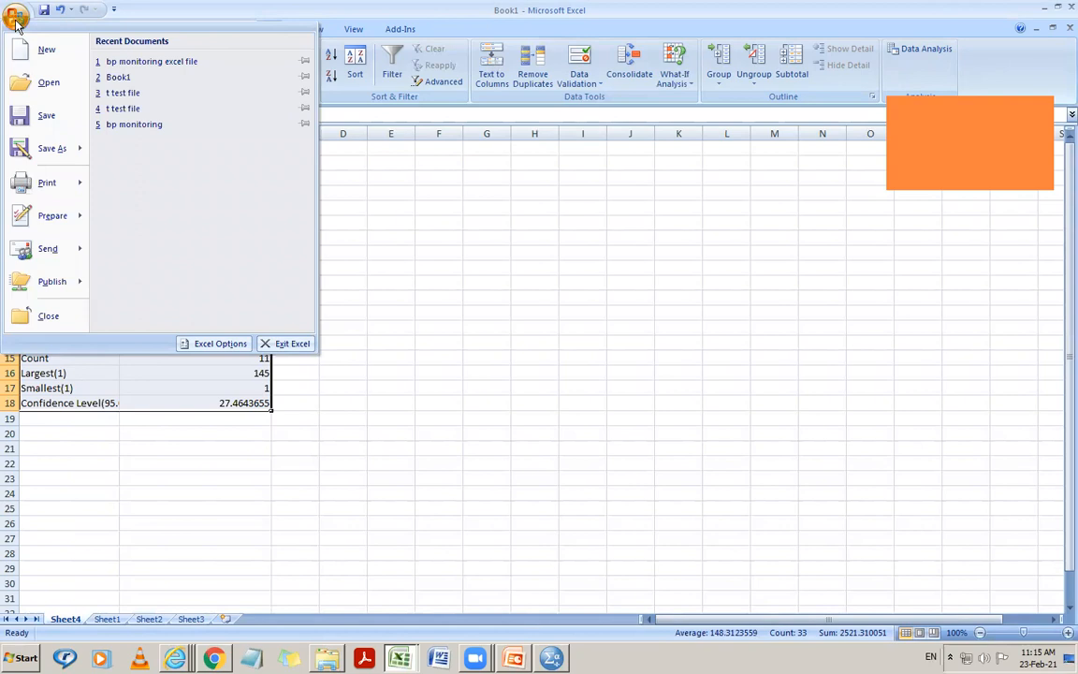
left_click(216, 344)
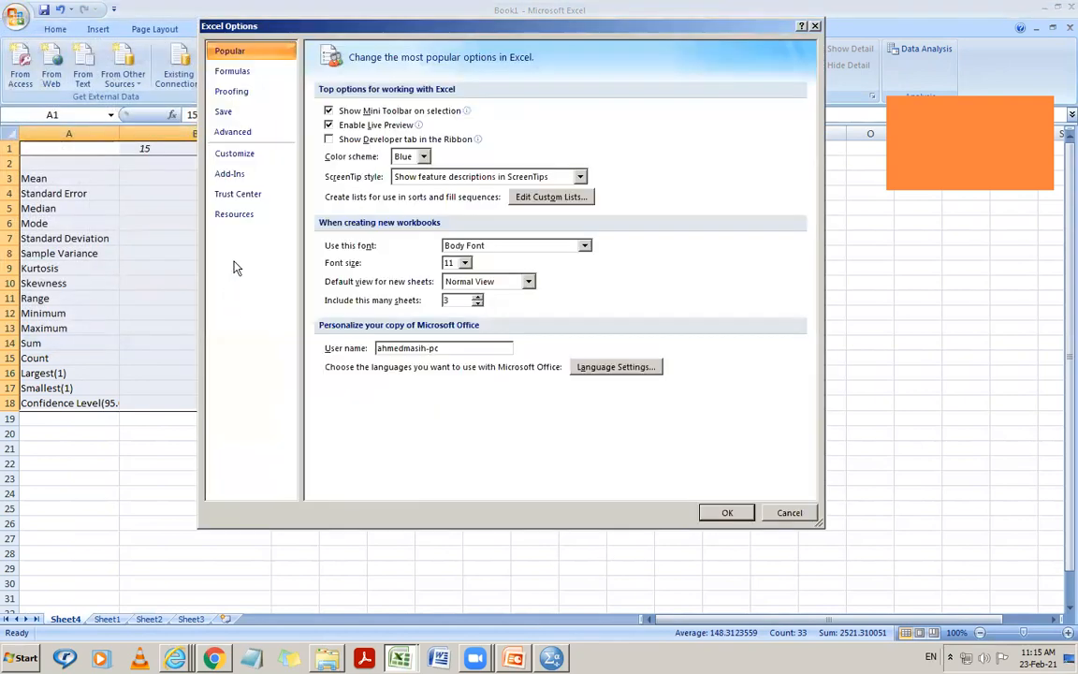
left_click(228, 176)
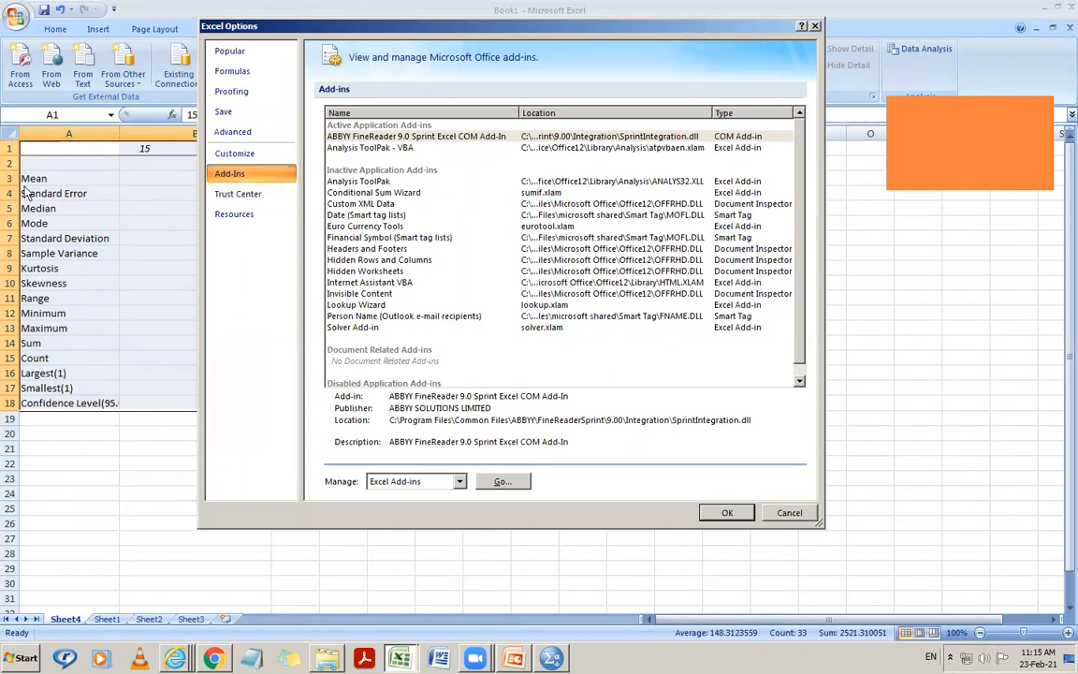
left_click(499, 482)
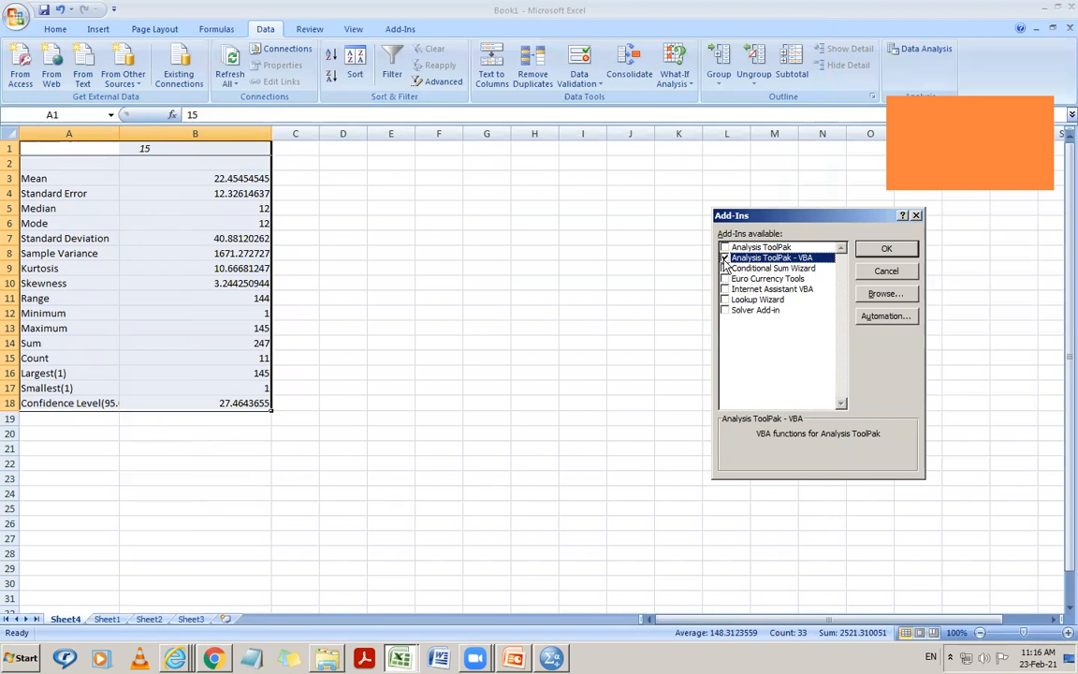
left_click(887, 272)
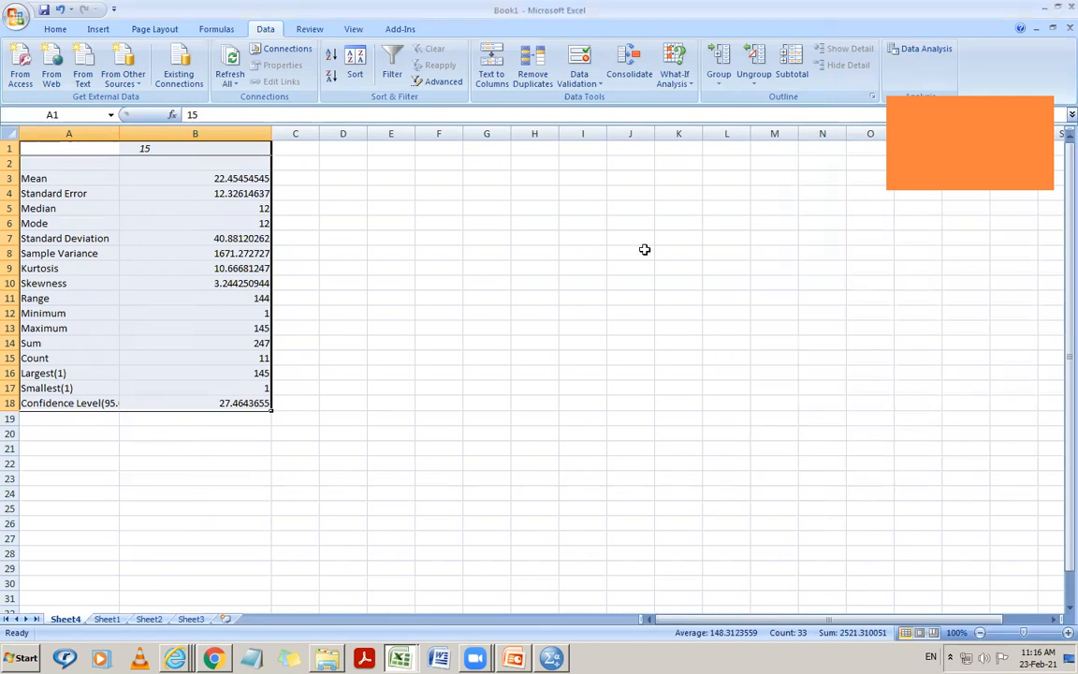
left_click(348, 359)
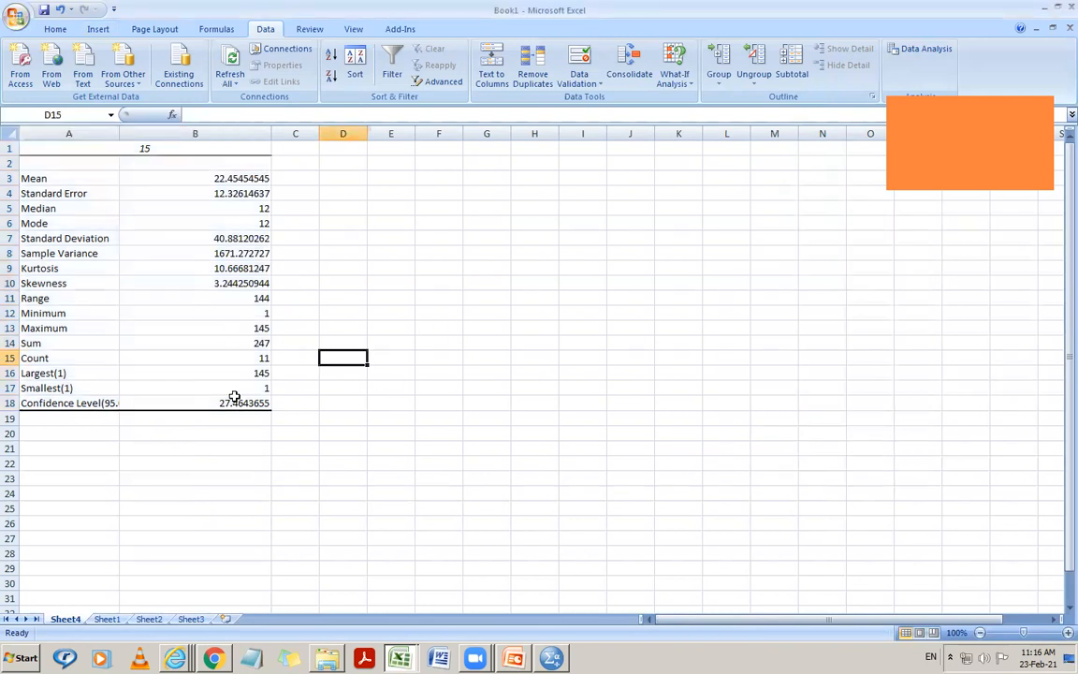
left_click(393, 433)
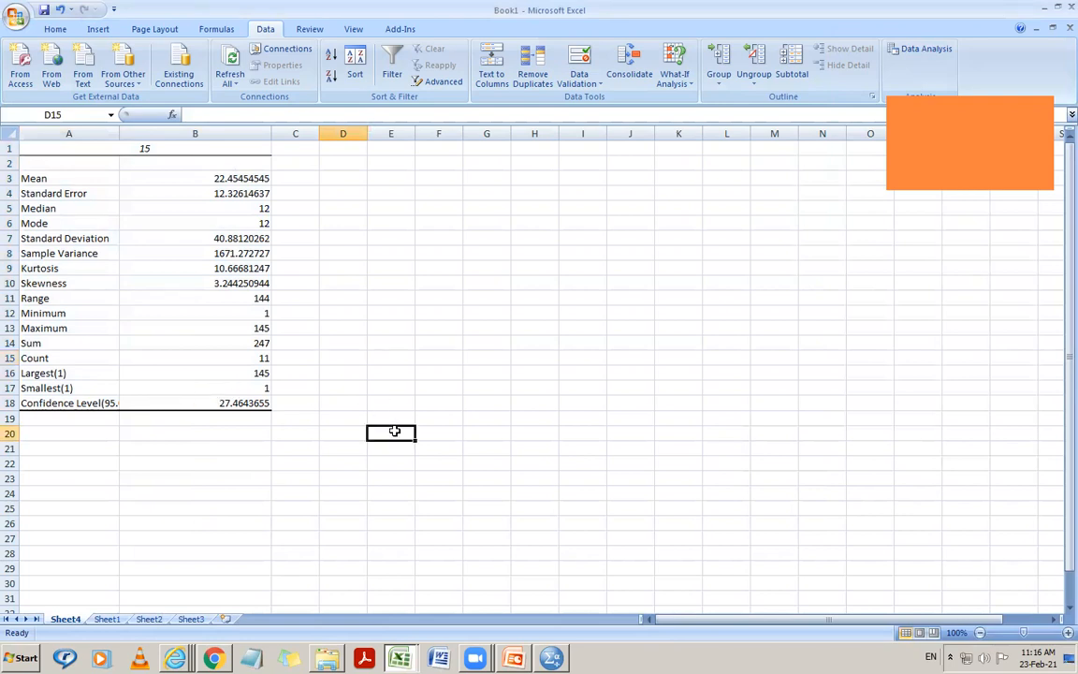
Step: Copy the data values in F6:F17 from Sheet1 of the Book1 workbook
left_click(551, 659)
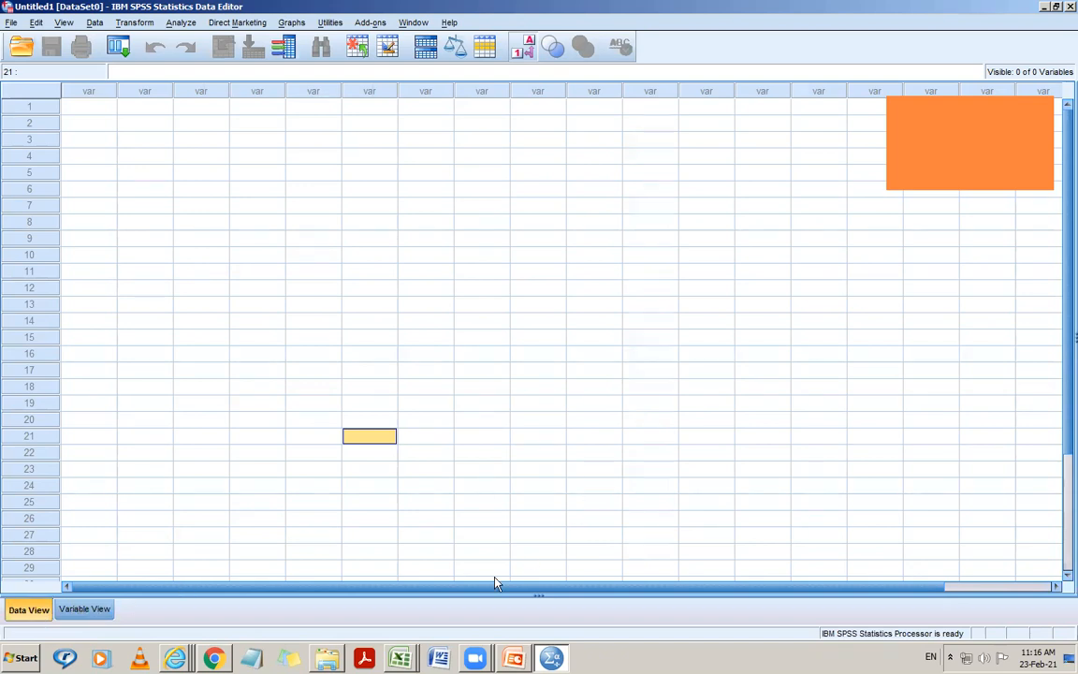
left_click(401, 658)
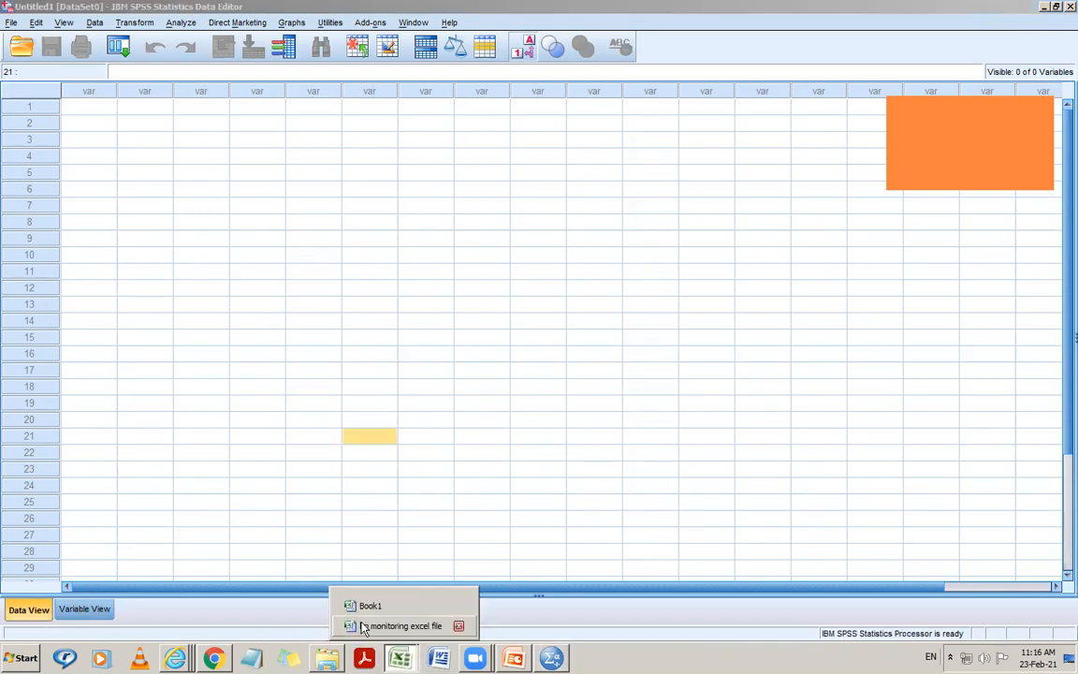
left_click(370, 605)
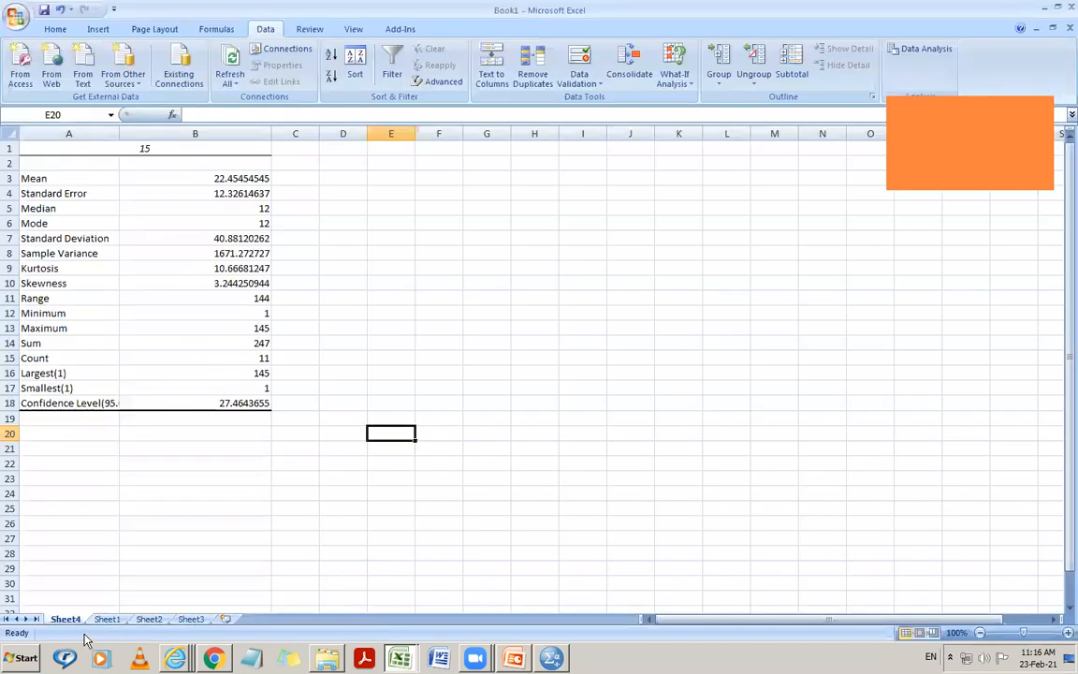
left_click(107, 619)
left_click_drag(428, 224, 440, 472)
key("ctrl+c")
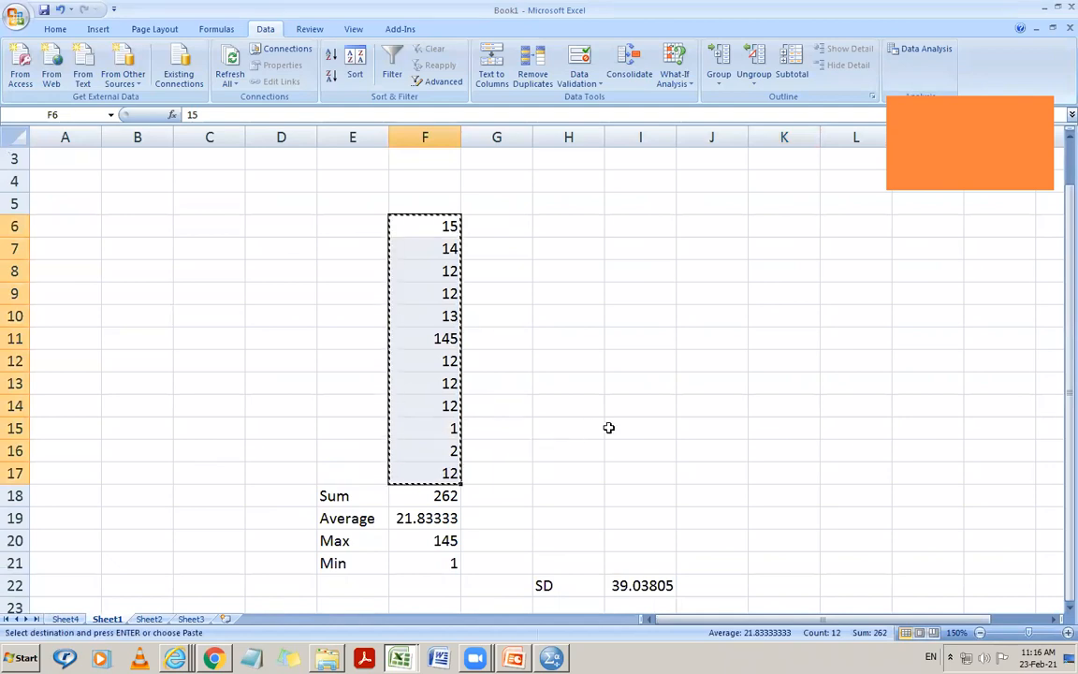
Step: Switch to the SPSS Data Editor and paste the copied values into the first variable column of Data View, starting at row 1
key("alt+Tab")
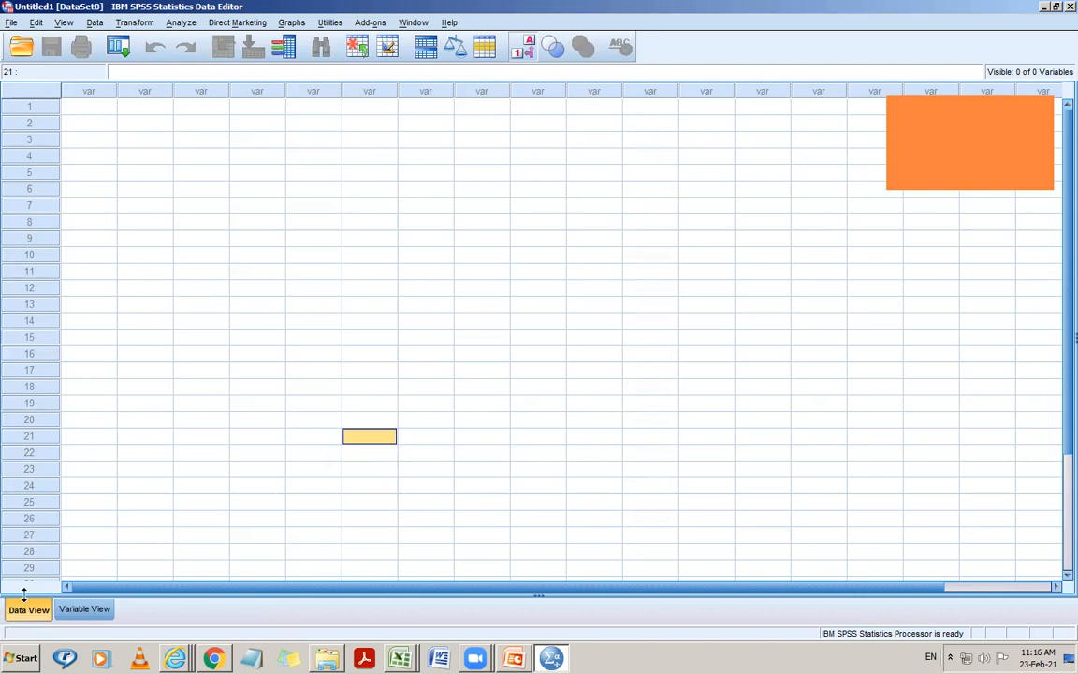
left_click(70, 614)
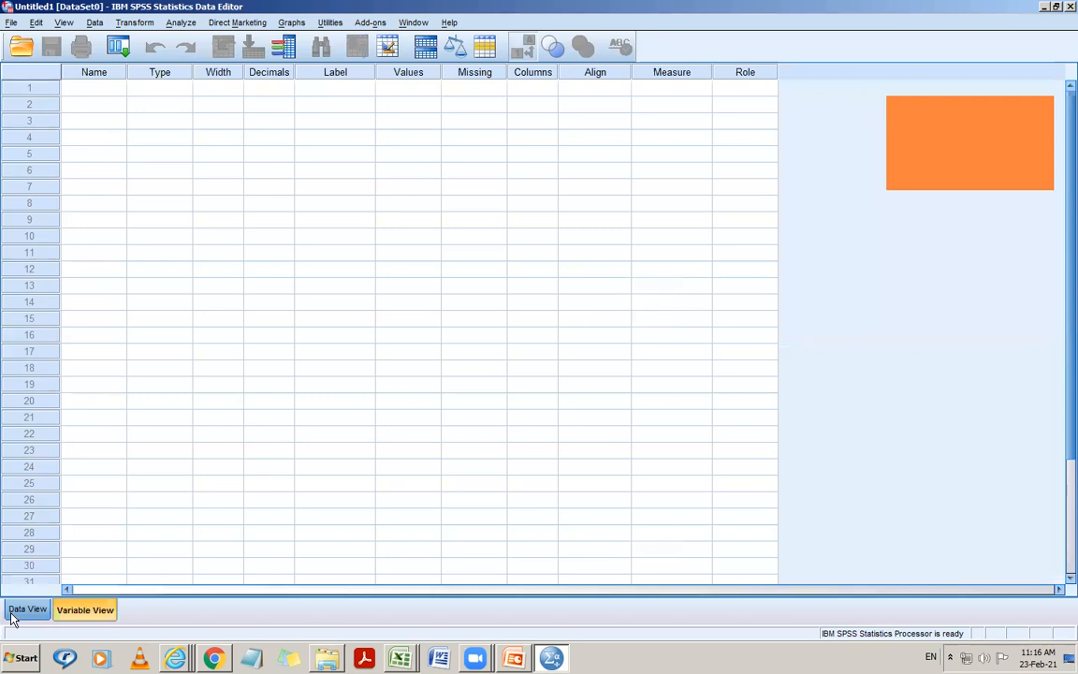
left_click(12, 614)
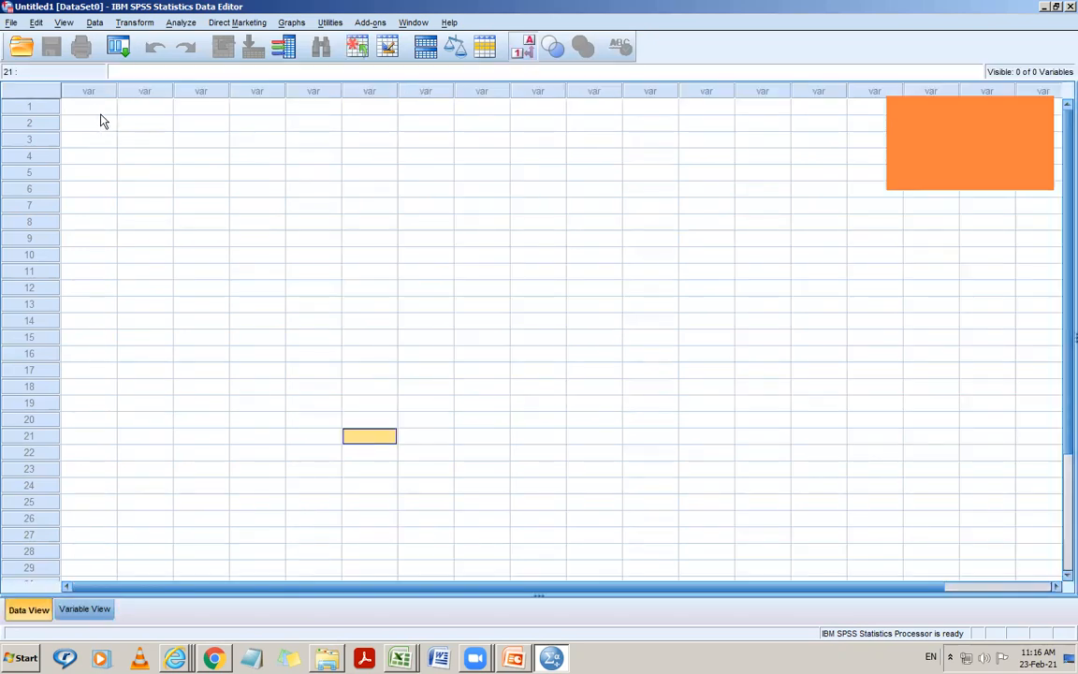
left_click(98, 110)
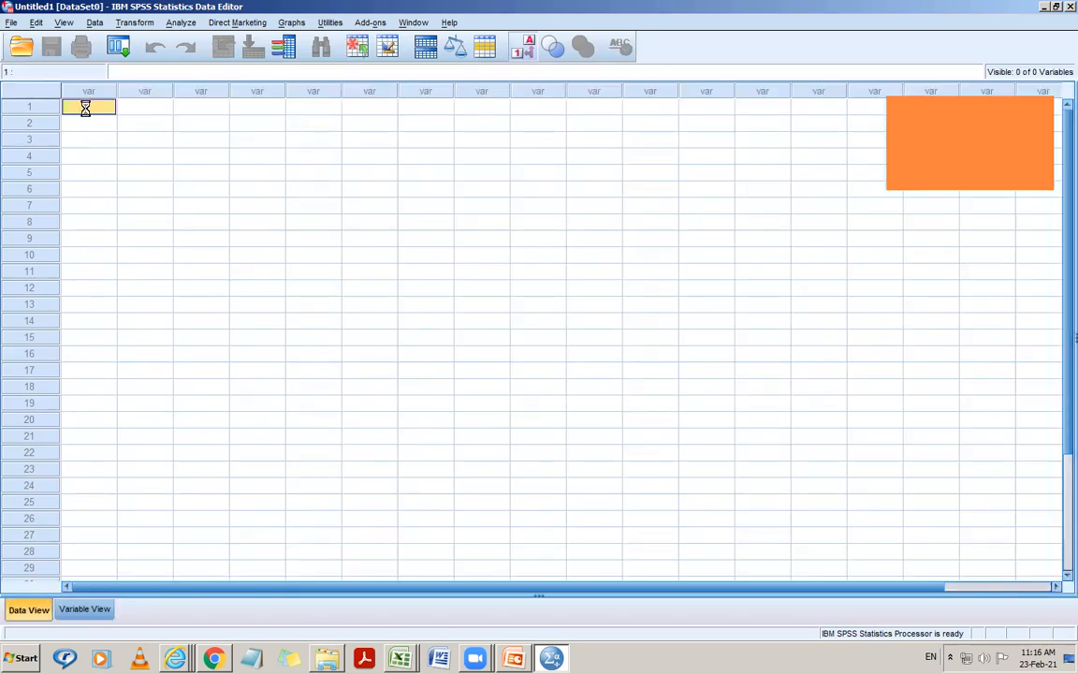
key("ctrl+v")
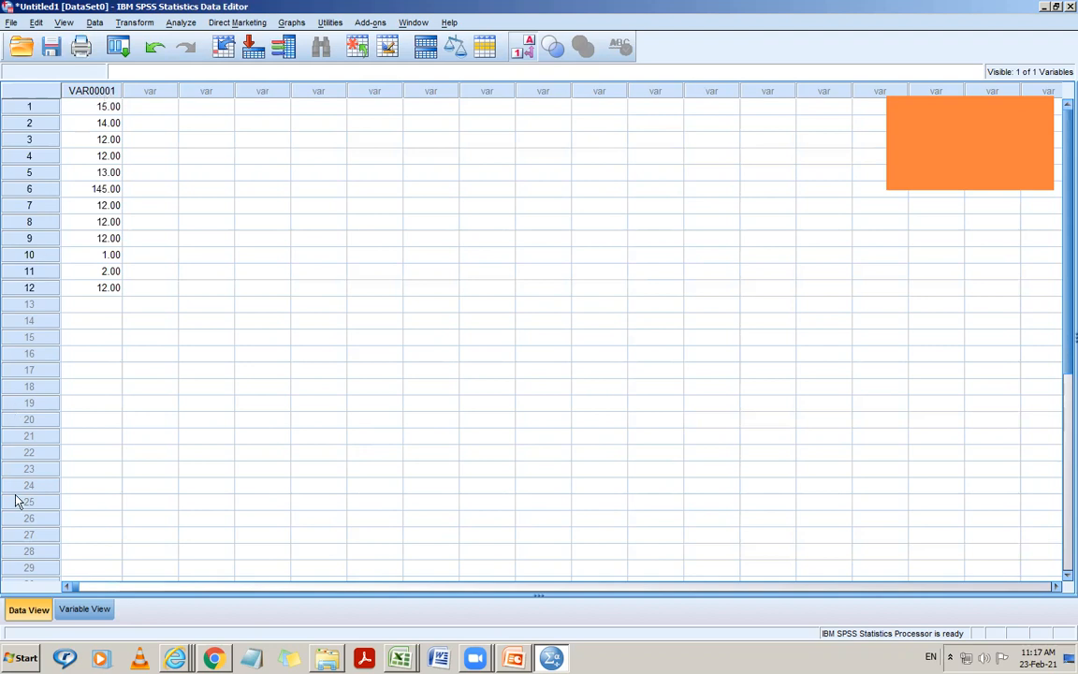
Step: Try to rename the first variable as data, and give row 2 of Variable View the Numeric type with width 8 and 2 decimals
left_click(94, 609)
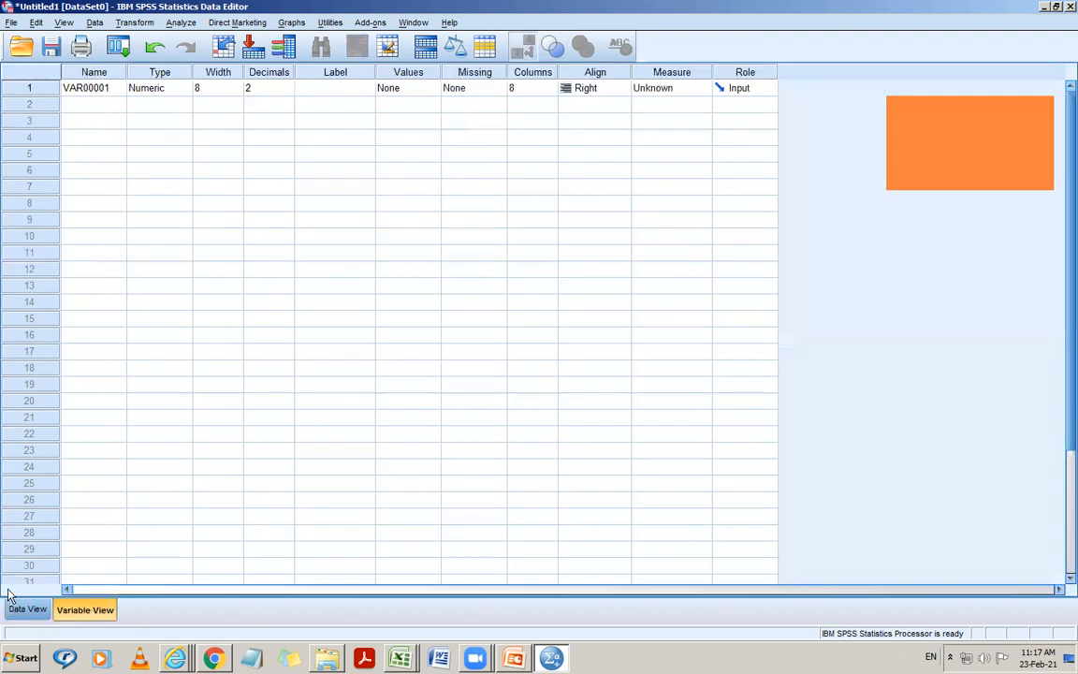
double_click(98, 91)
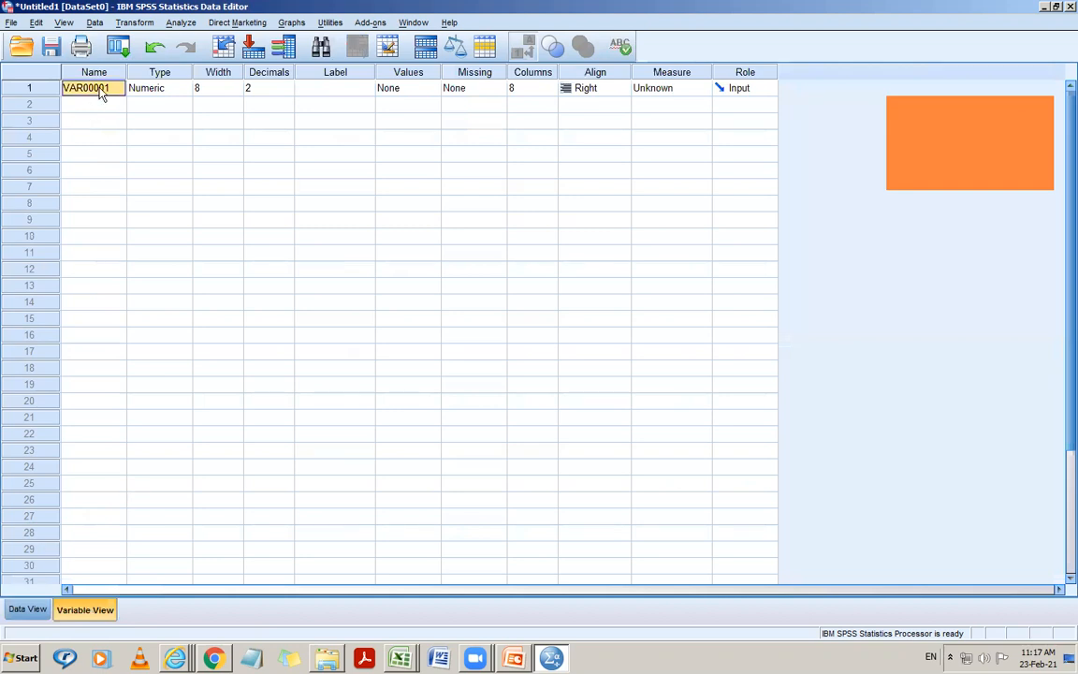
left_click(24, 610)
left_click(85, 611)
double_click(98, 90)
type("data")
left_click(190, 110)
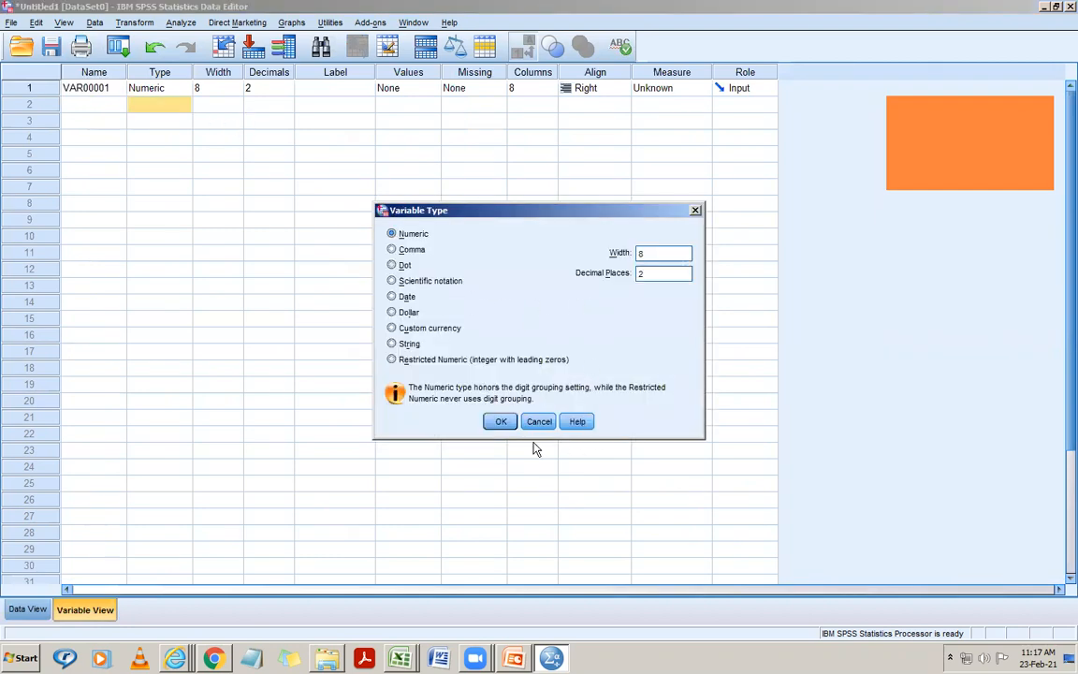
left_click(499, 421)
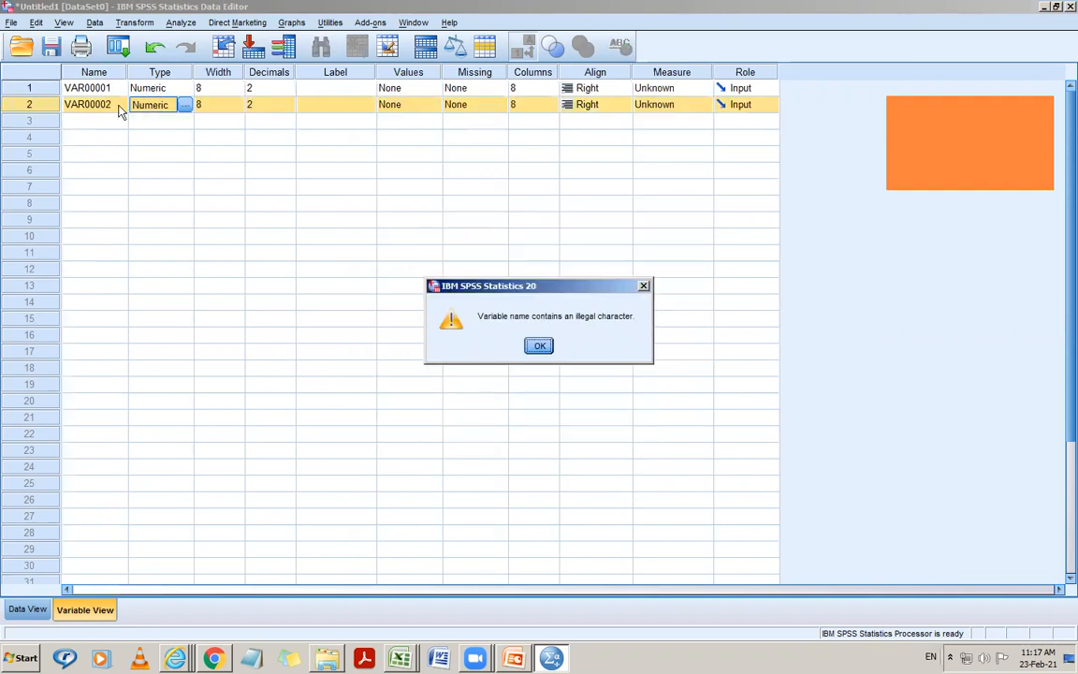
left_click(540, 345)
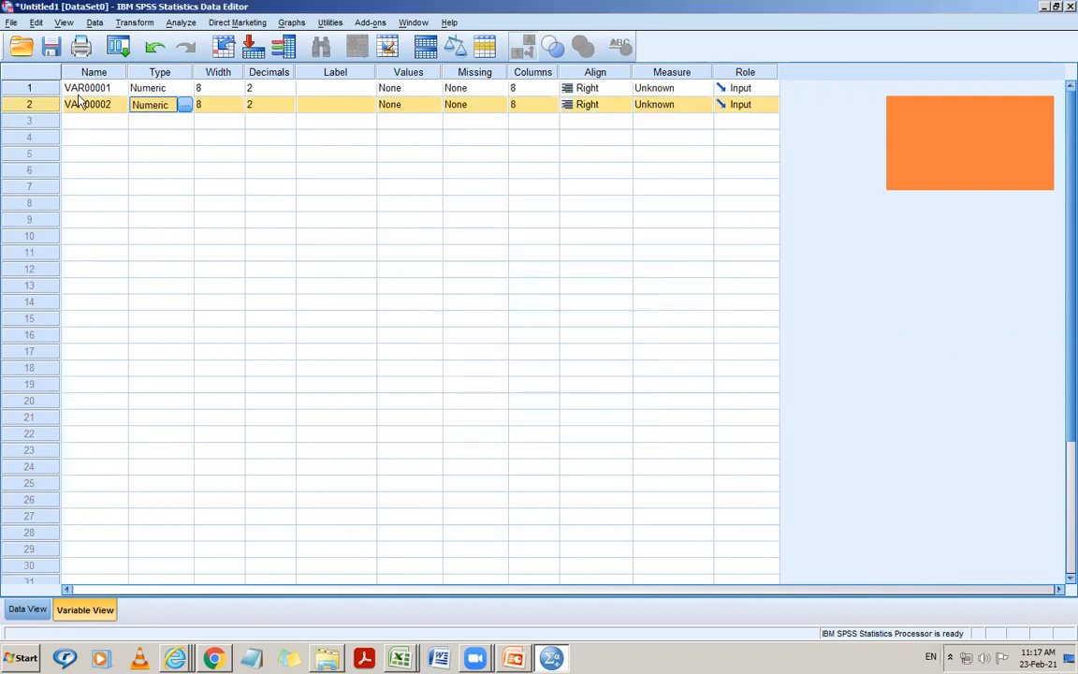
left_click(122, 88)
left_click(85, 105)
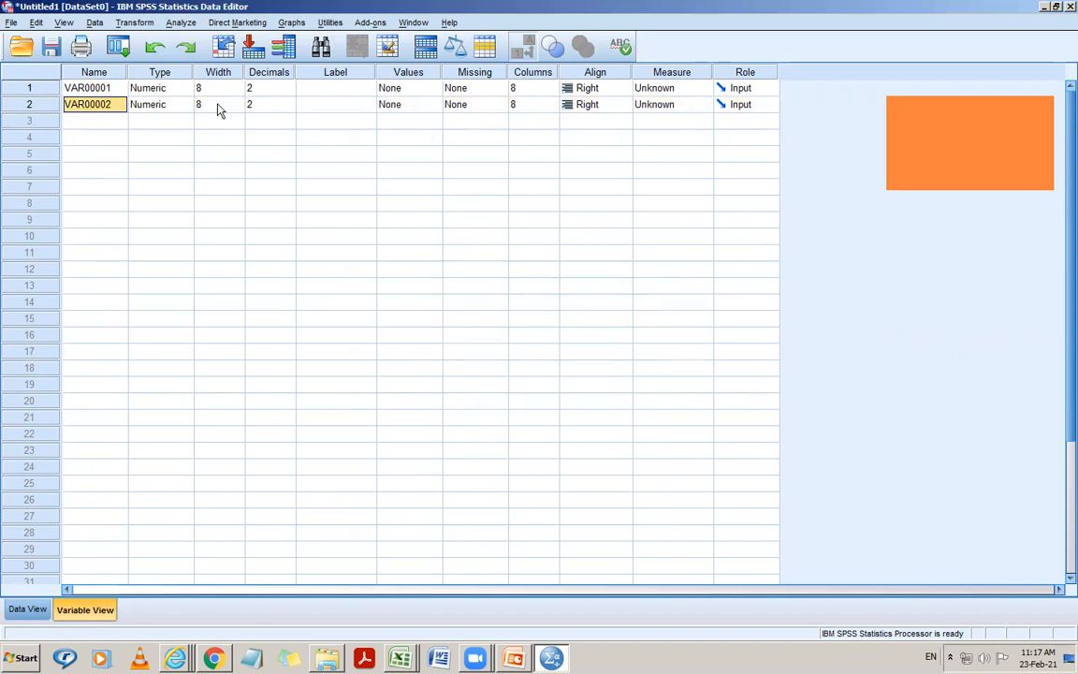
key("shift+End")
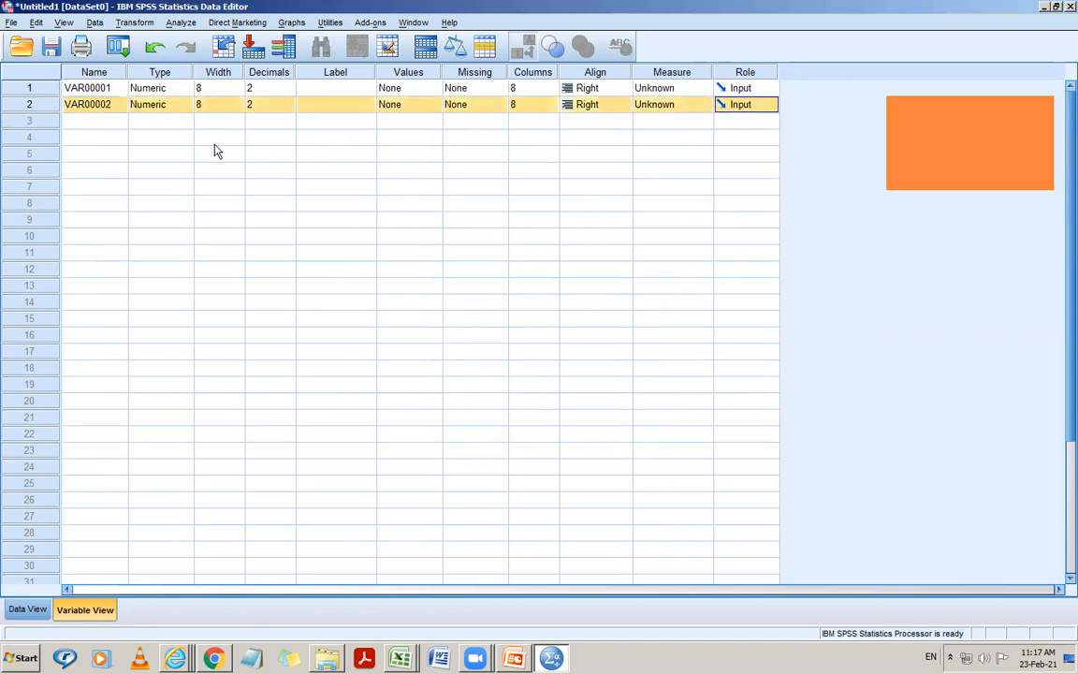
right_click(175, 110)
left_click(196, 116)
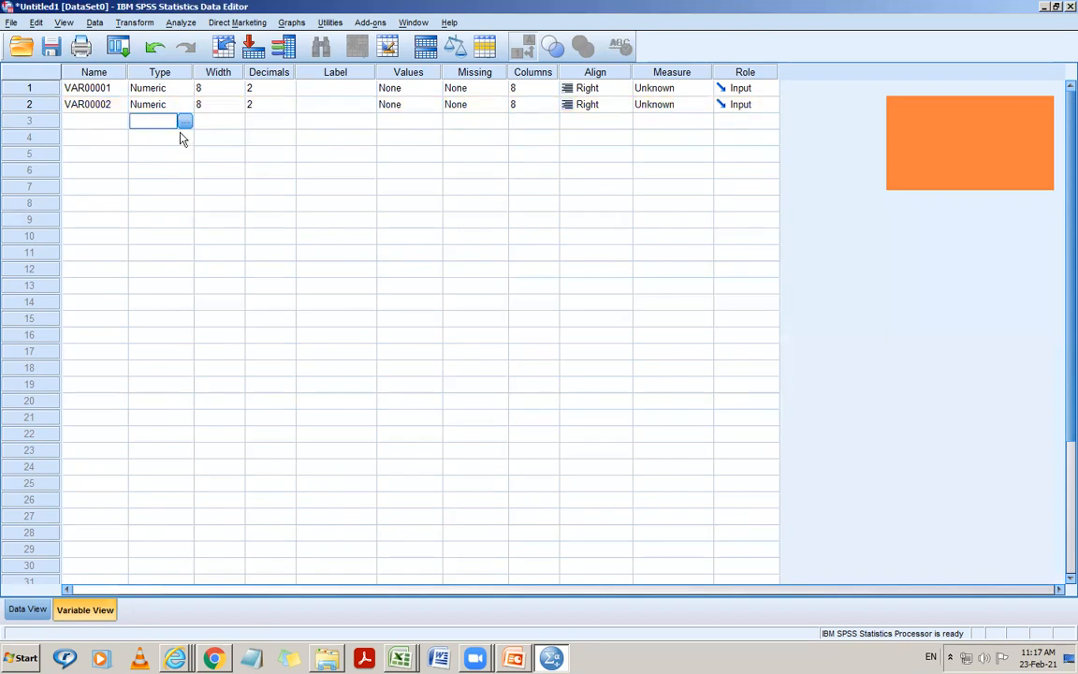
Step: Set the decimals of the first variable to 0 in Variable View
left_click(86, 90)
left_click(138, 91)
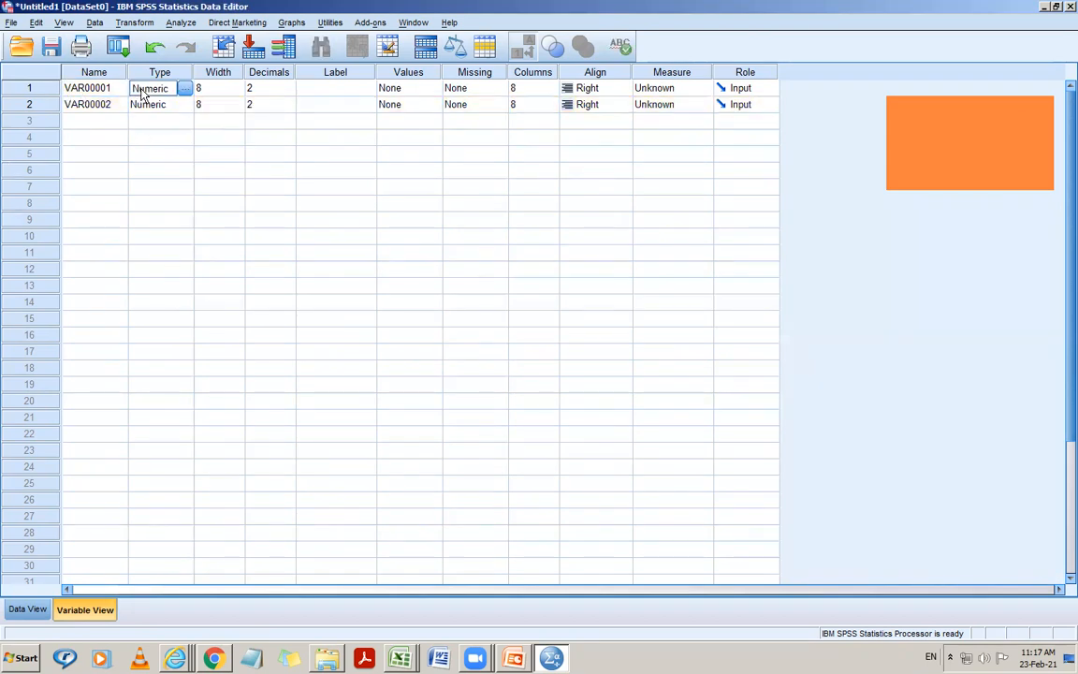
left_click(223, 89)
left_click(264, 88)
left_click(289, 92)
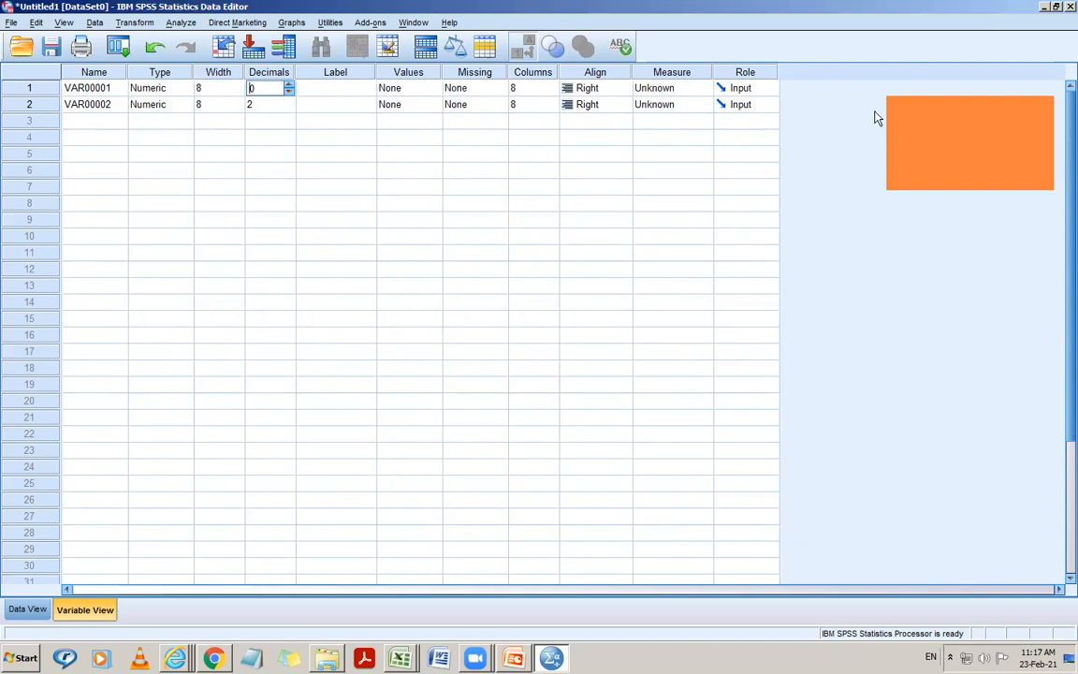
left_click(595, 203)
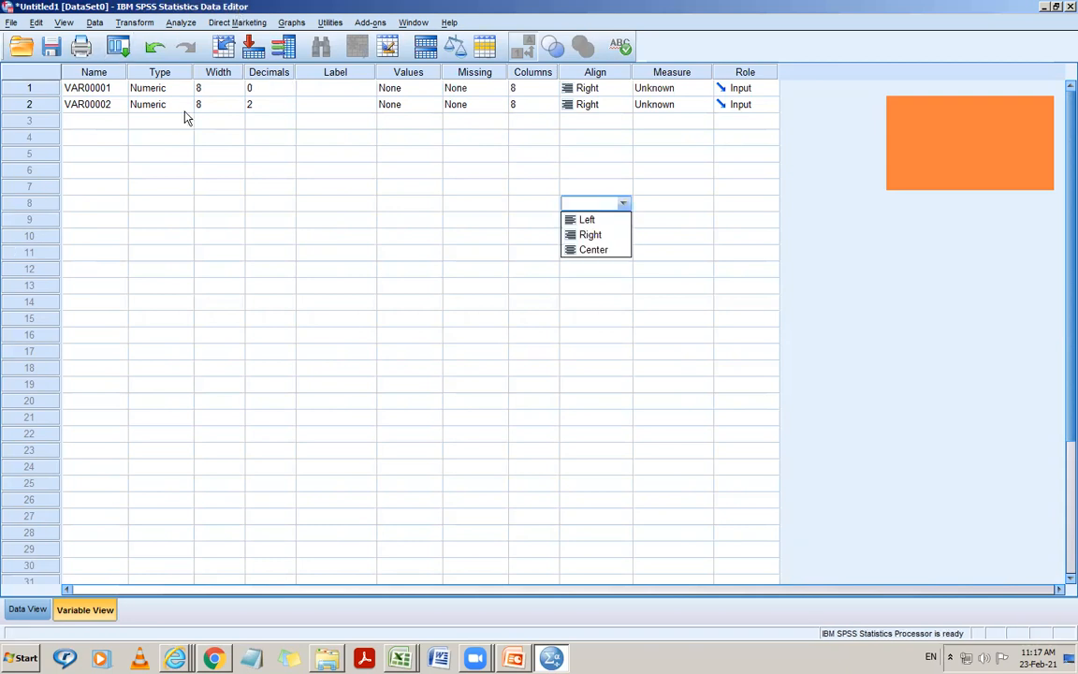
Step: Rename the first variable as Data in Variable View and return to Data View
left_click(26, 610)
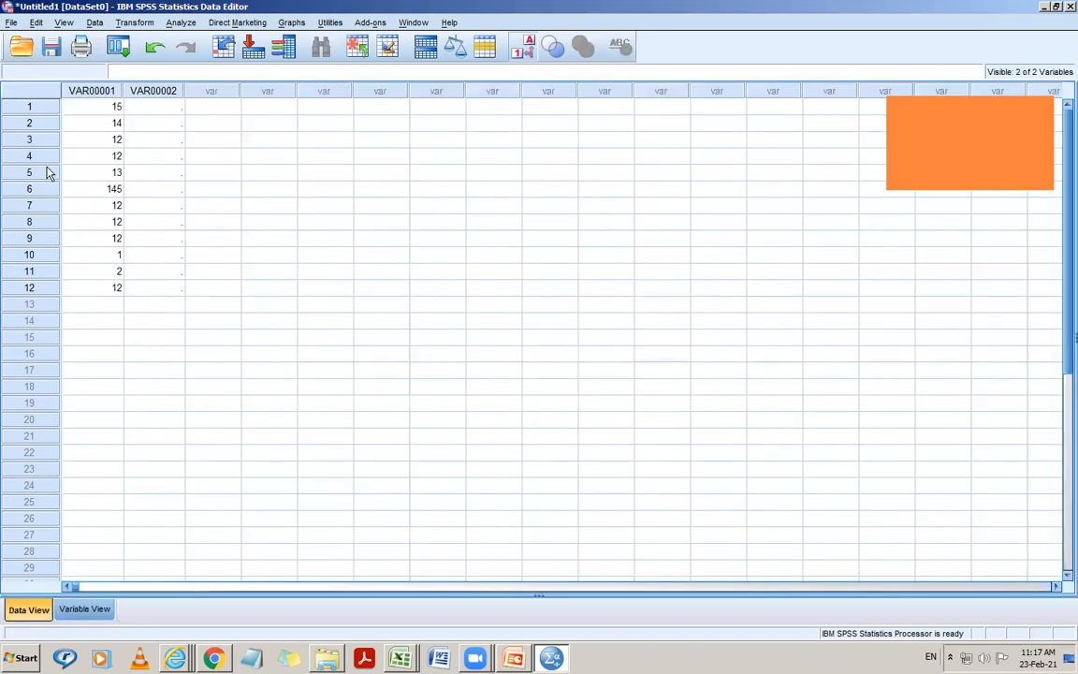
left_click(83, 609)
left_click(90, 74)
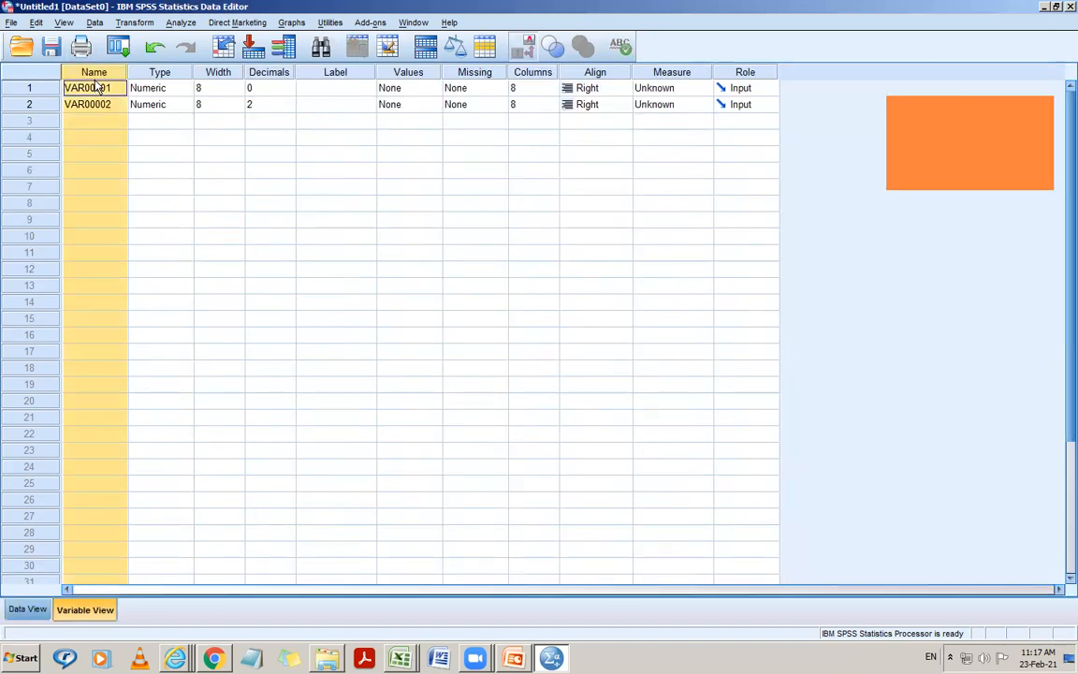
left_click(96, 86)
left_click(92, 86)
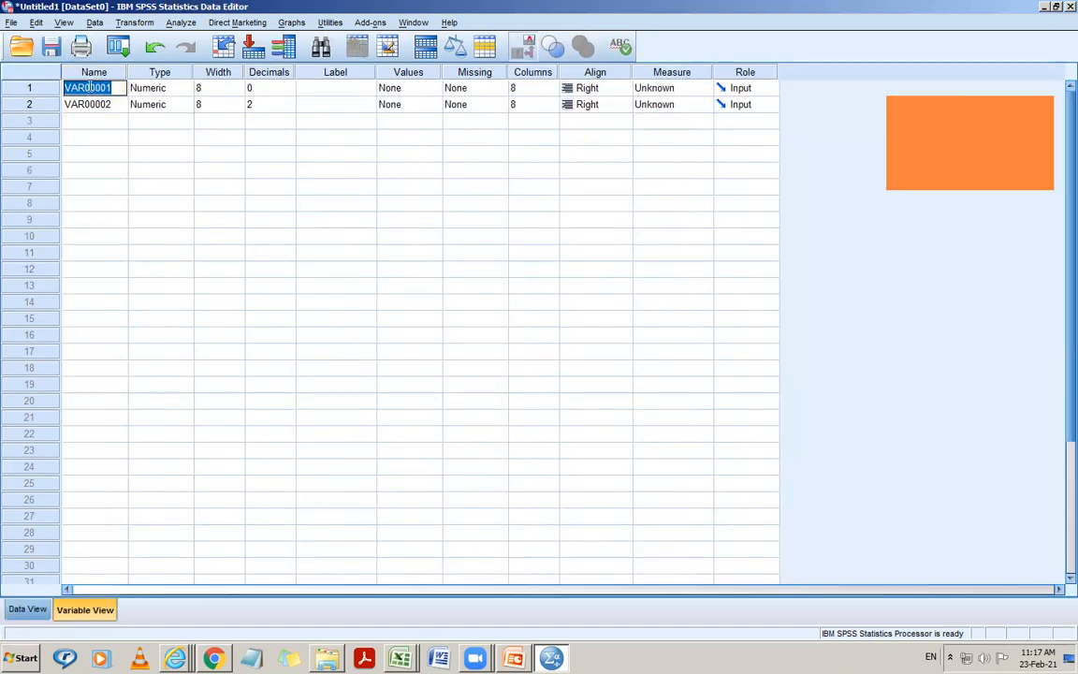
type("Data")
key("Return")
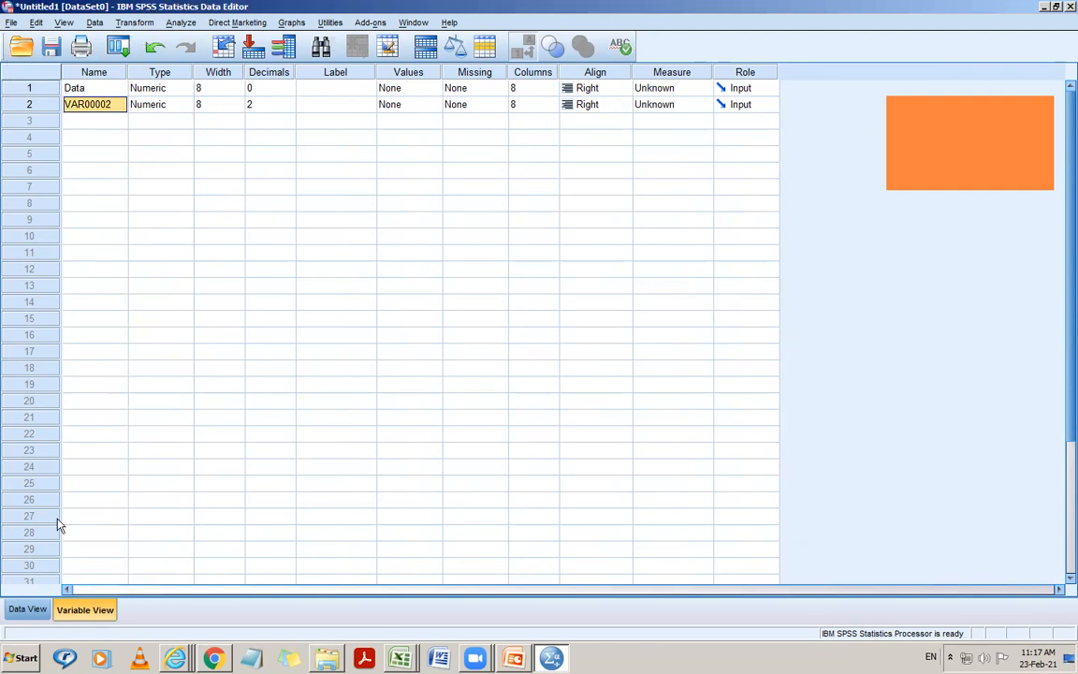
left_click(28, 609)
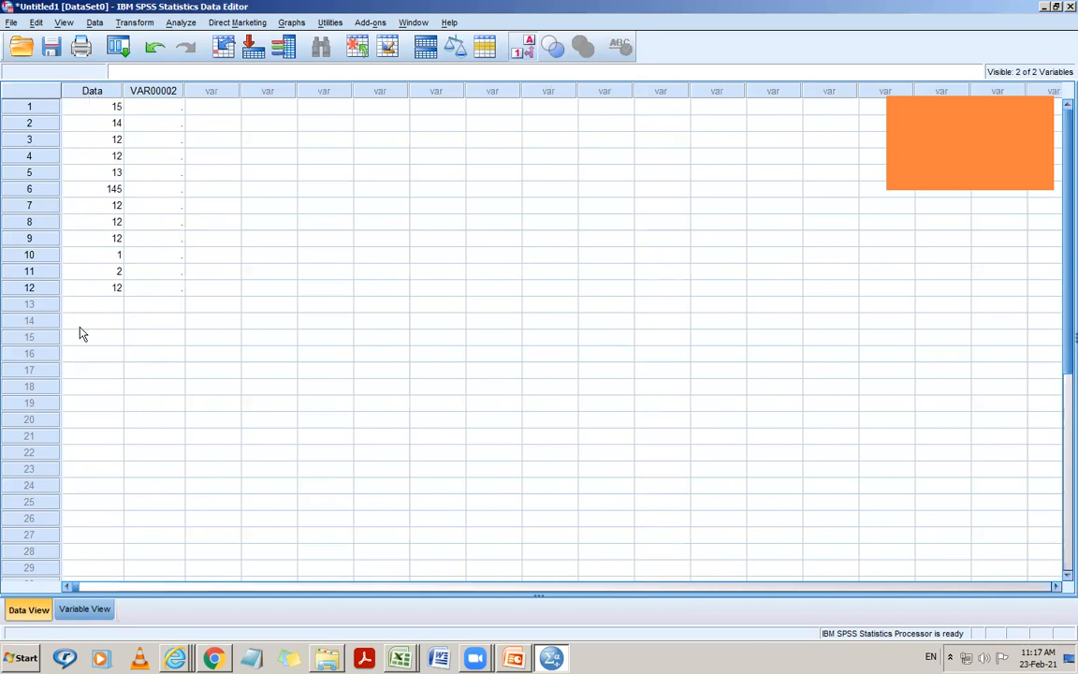
left_click(165, 142)
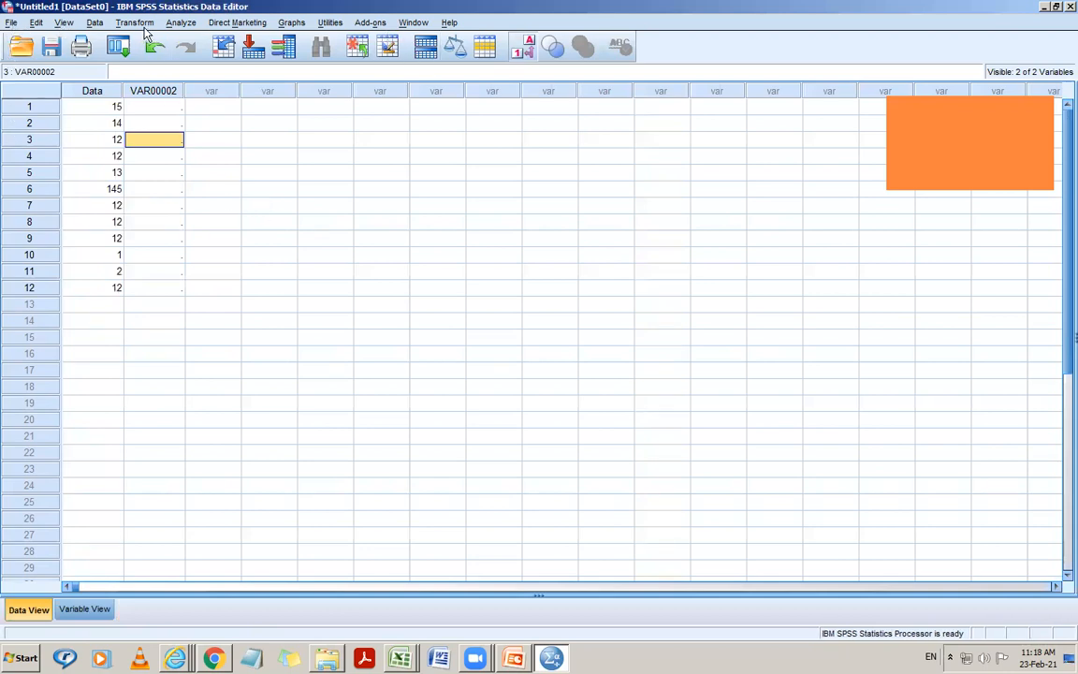
left_click(188, 26)
mouse_move(198, 59)
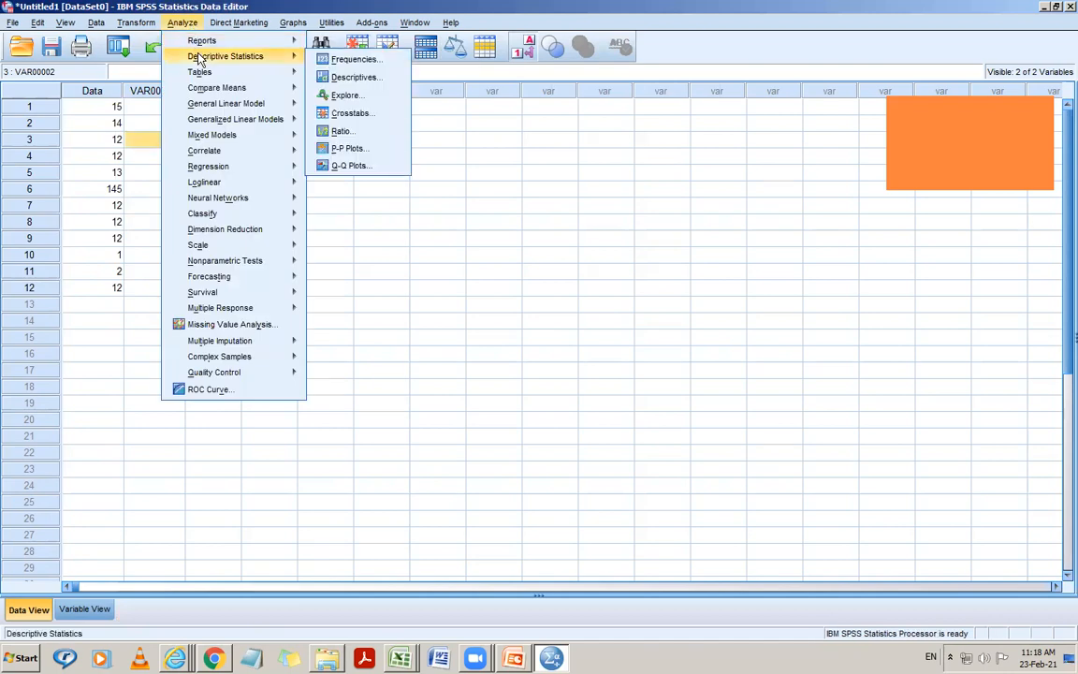
left_click(367, 61)
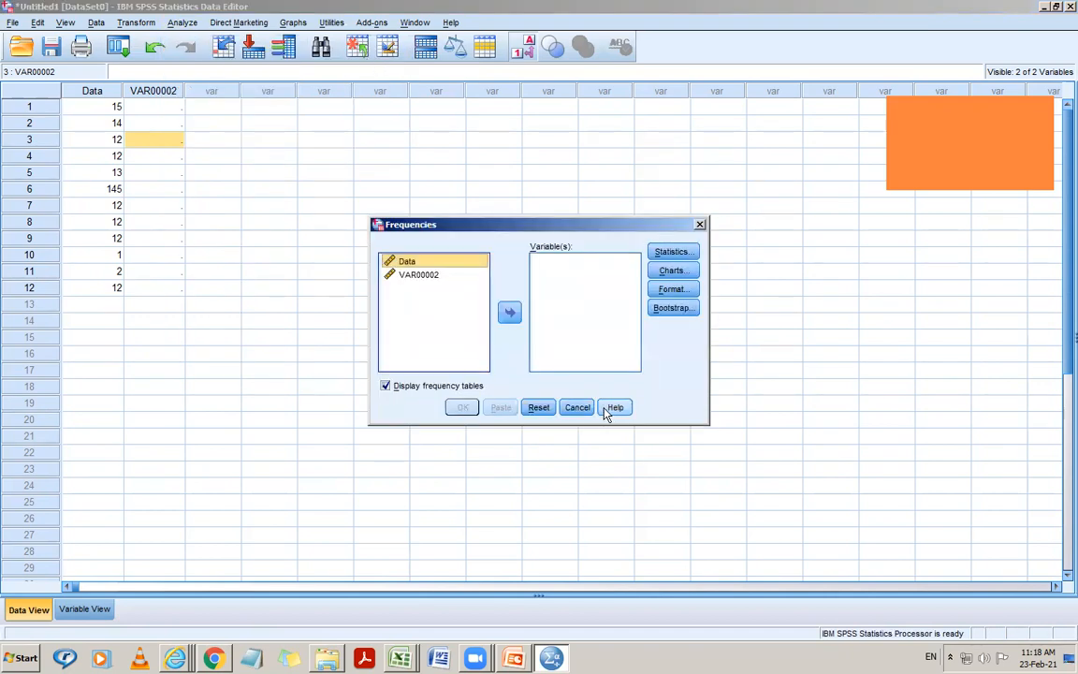
left_click(582, 408)
Step: Set up a Descriptives analysis with Data as the variable to analyze
left_click(181, 23)
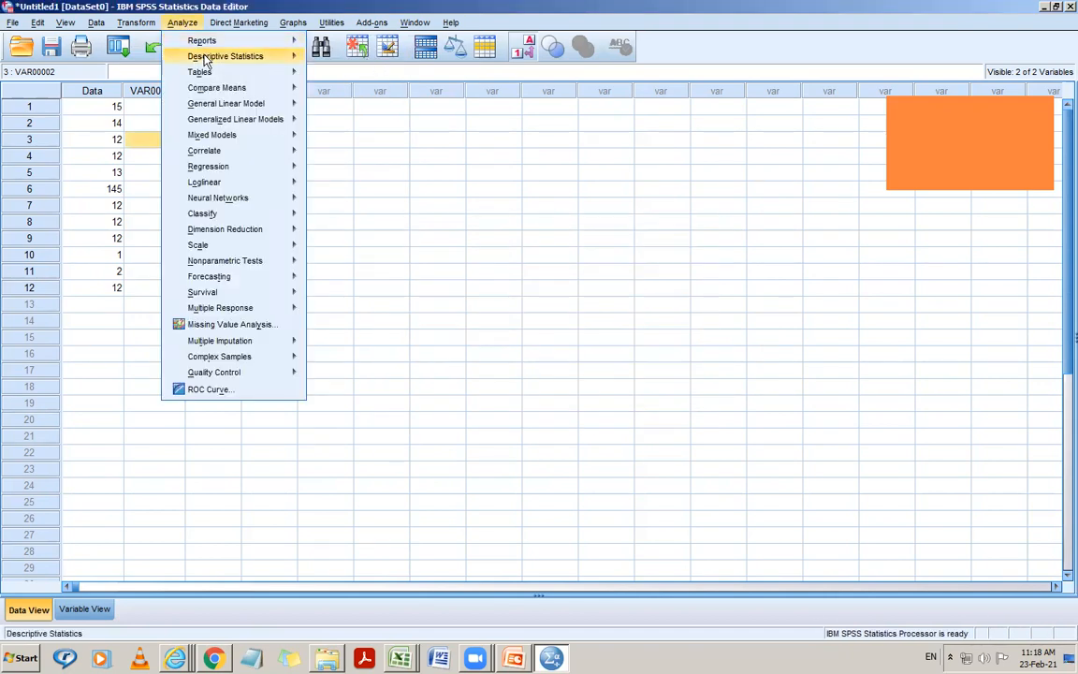
mouse_move(257, 61)
left_click(368, 80)
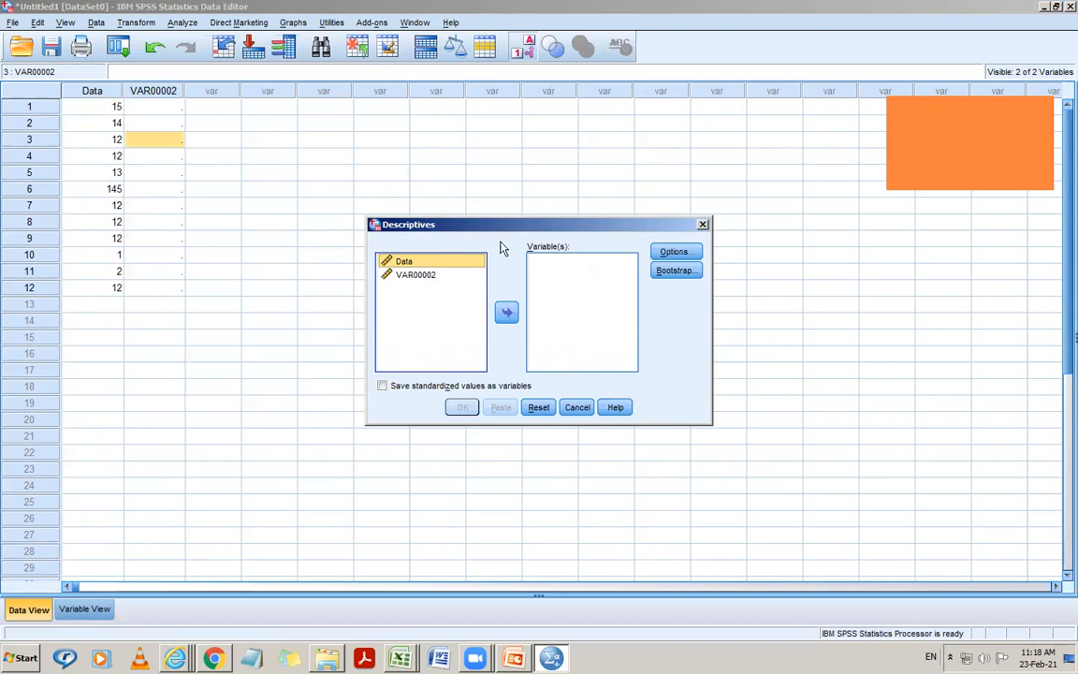
double_click(407, 265)
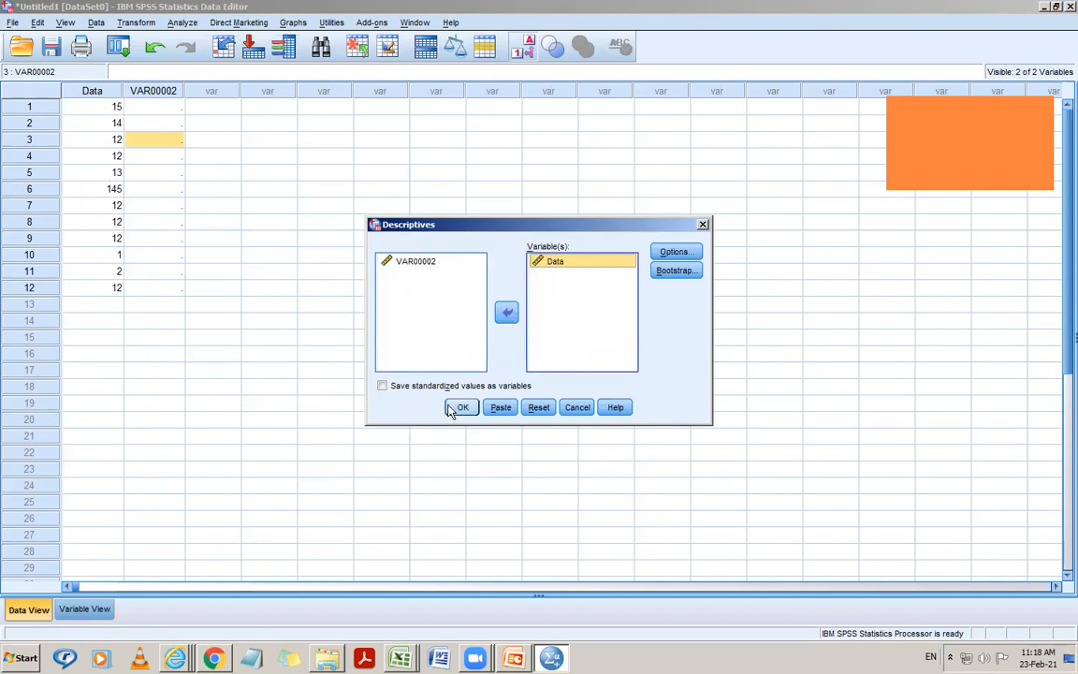
Step: Add range, S.E. mean, skewness and kurtosis to the Descriptives options and run the analysis
left_click(676, 251)
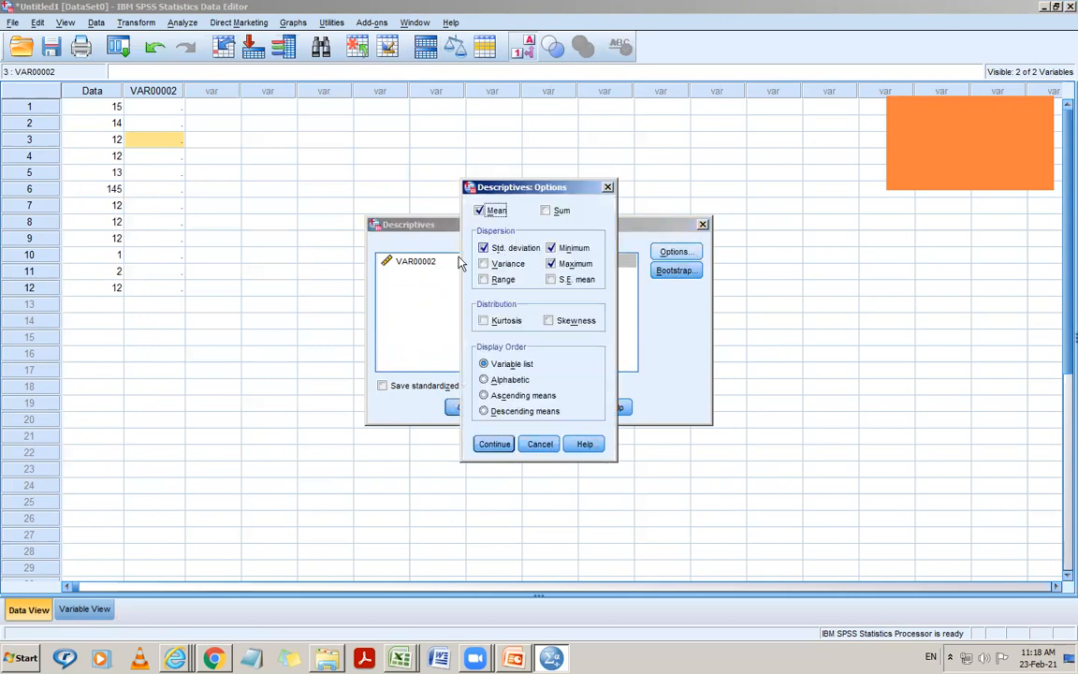
left_click(483, 280)
left_click(584, 282)
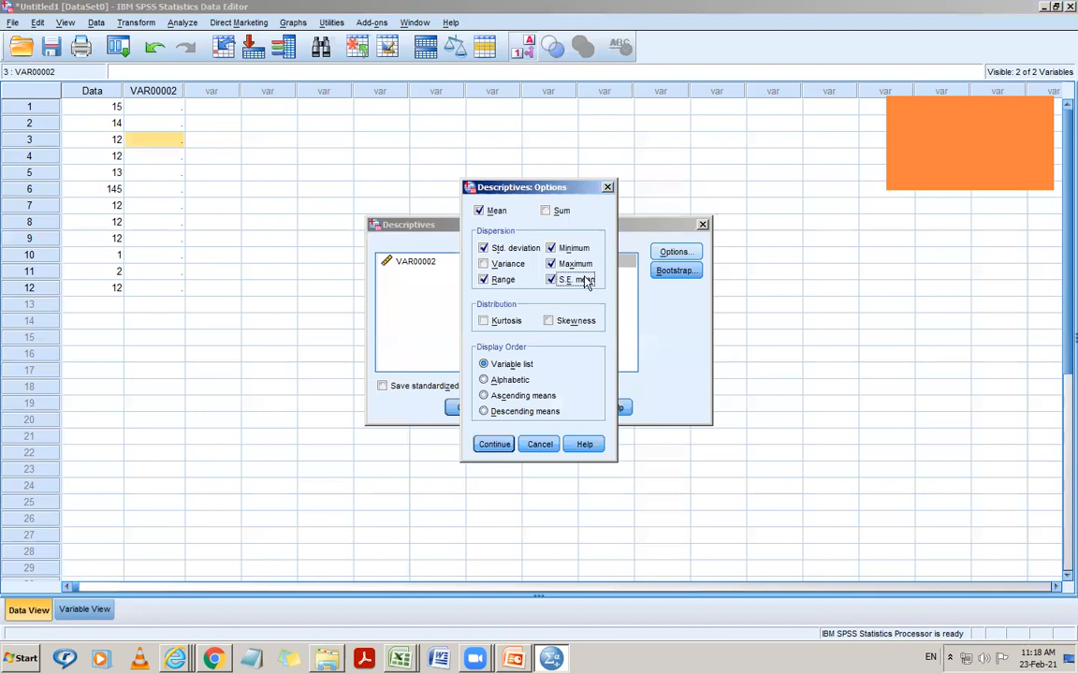
left_click(549, 321)
left_click(484, 321)
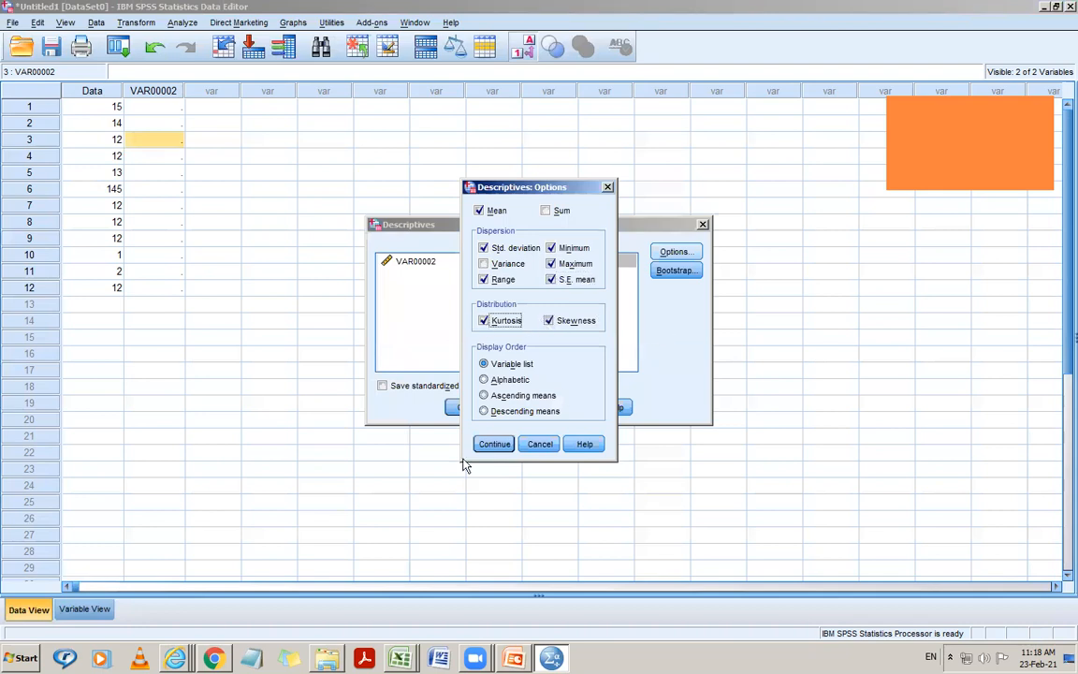
left_click(487, 443)
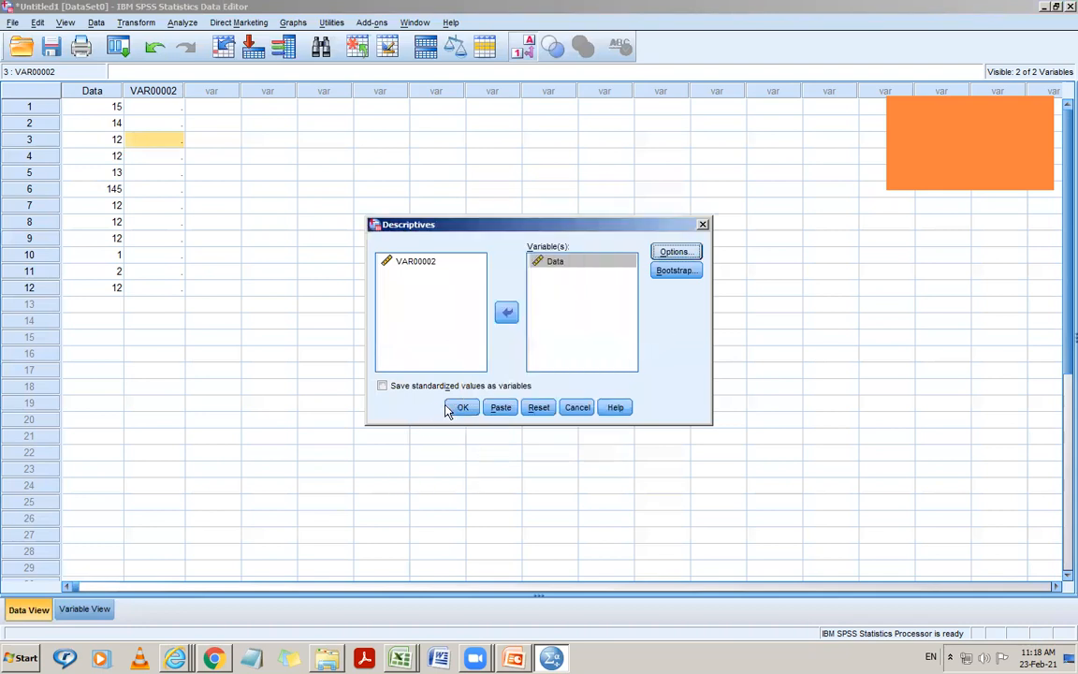
left_click(461, 409)
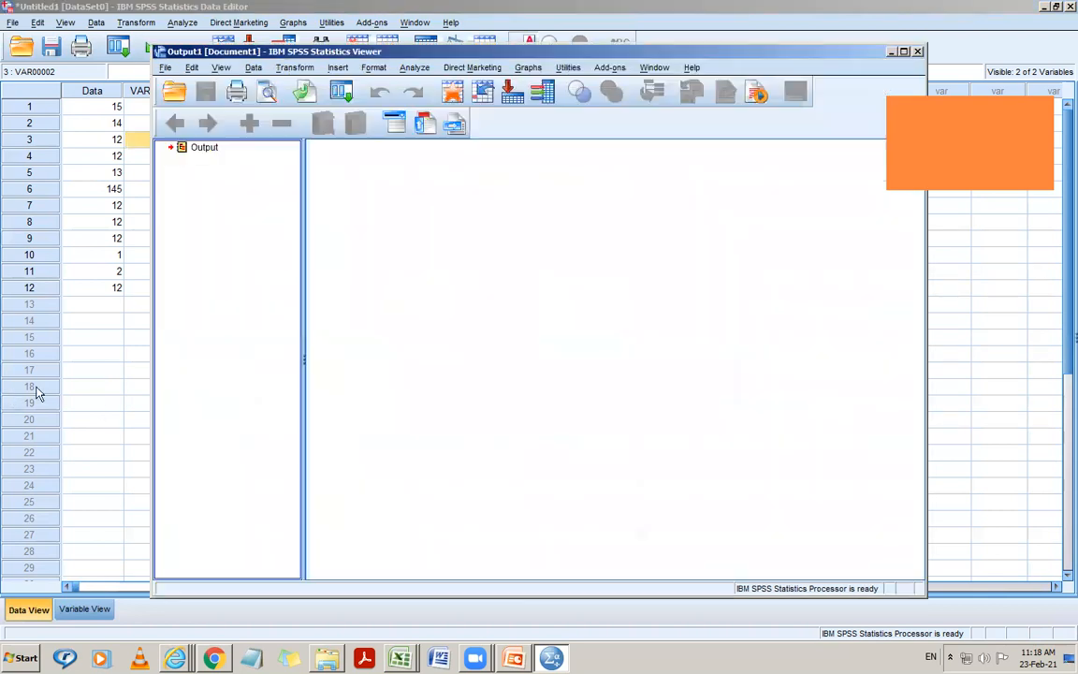
Step: Examine the full width of the Descriptive Statistics table in the output
mouse_move(462, 572)
left_mouse_down()
mouse_move(564, 580)
mouse_move(474, 588)
left_mouse_up()
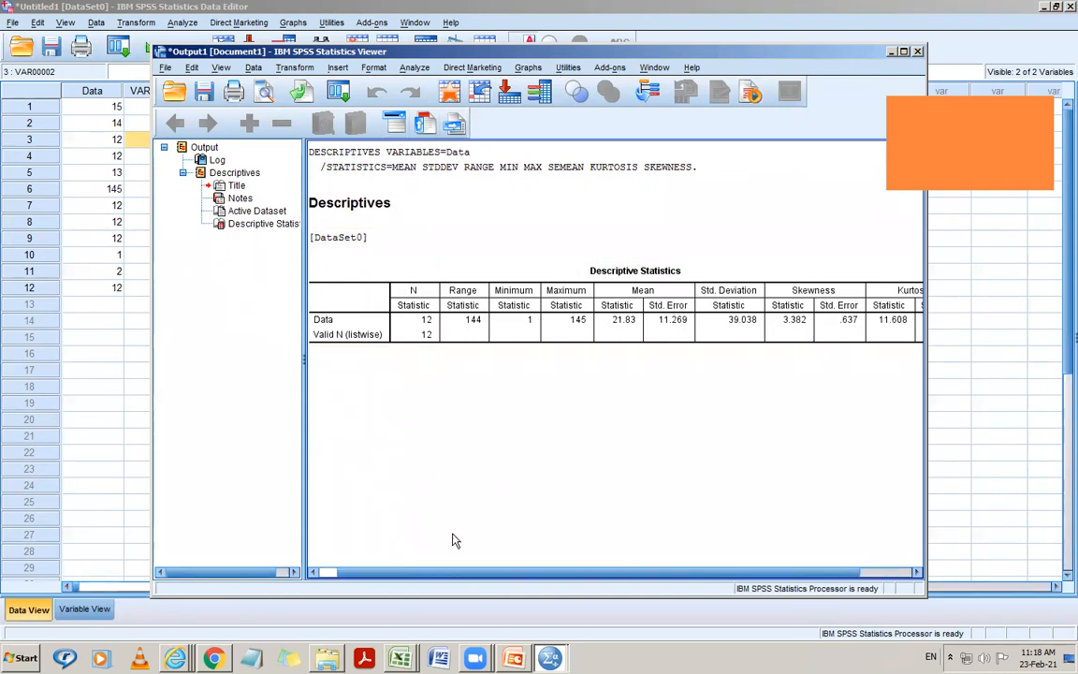
left_click(326, 571)
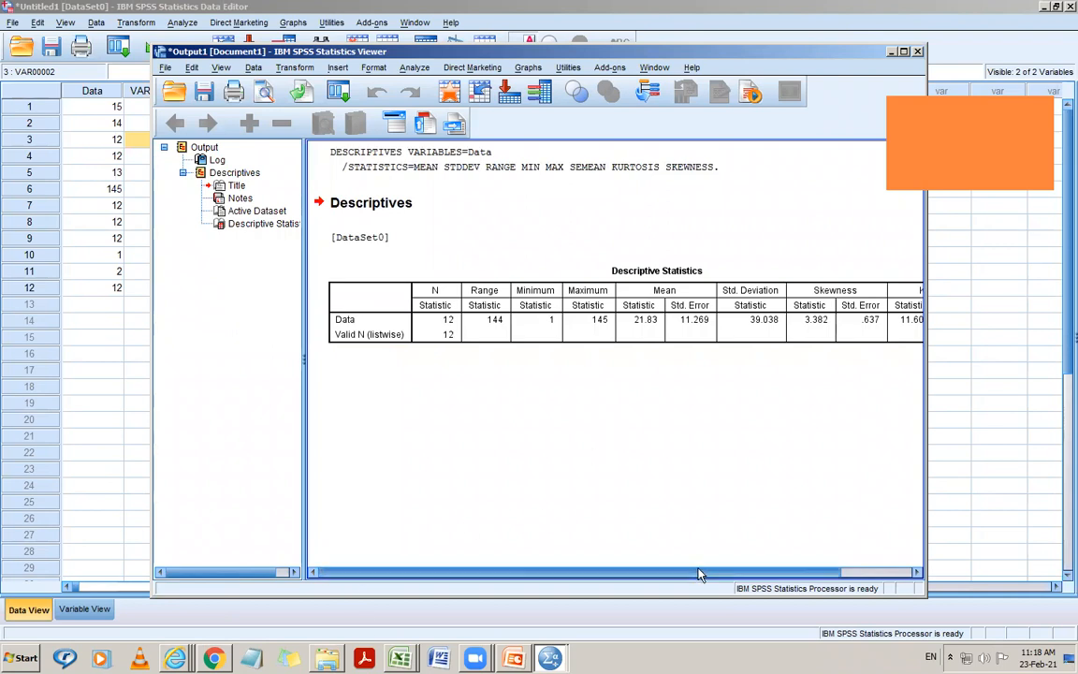
left_click(779, 572)
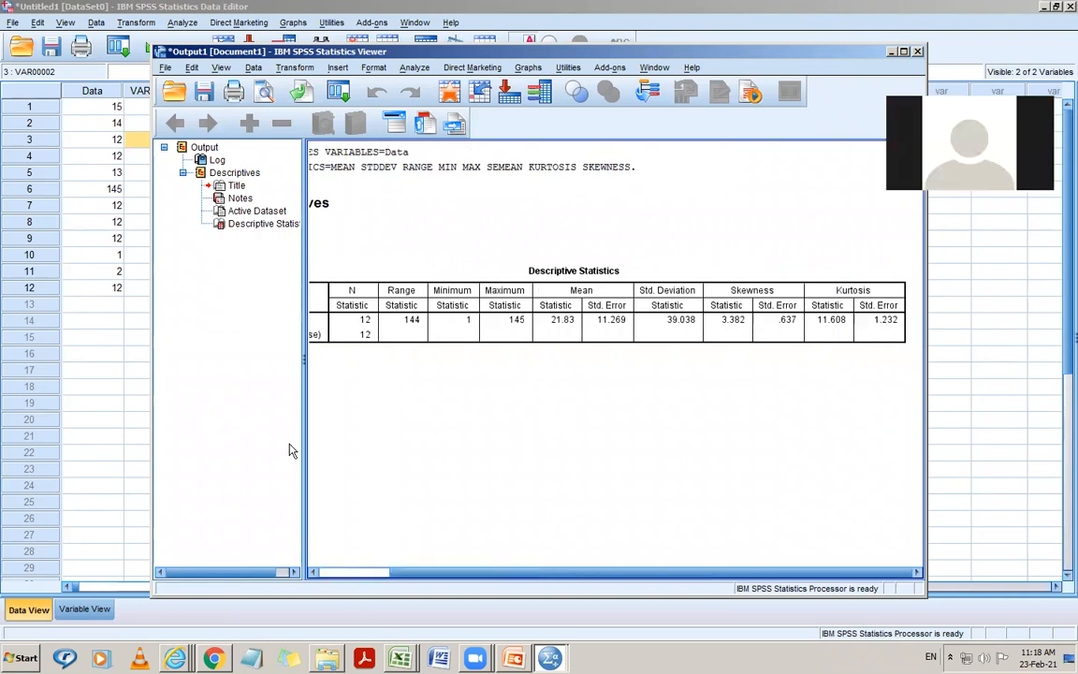
Step: Switch to Sheet4 of Book1 in Excel, then return to the SPSS output to compare the two sets of descriptive statistics
left_click(397, 659)
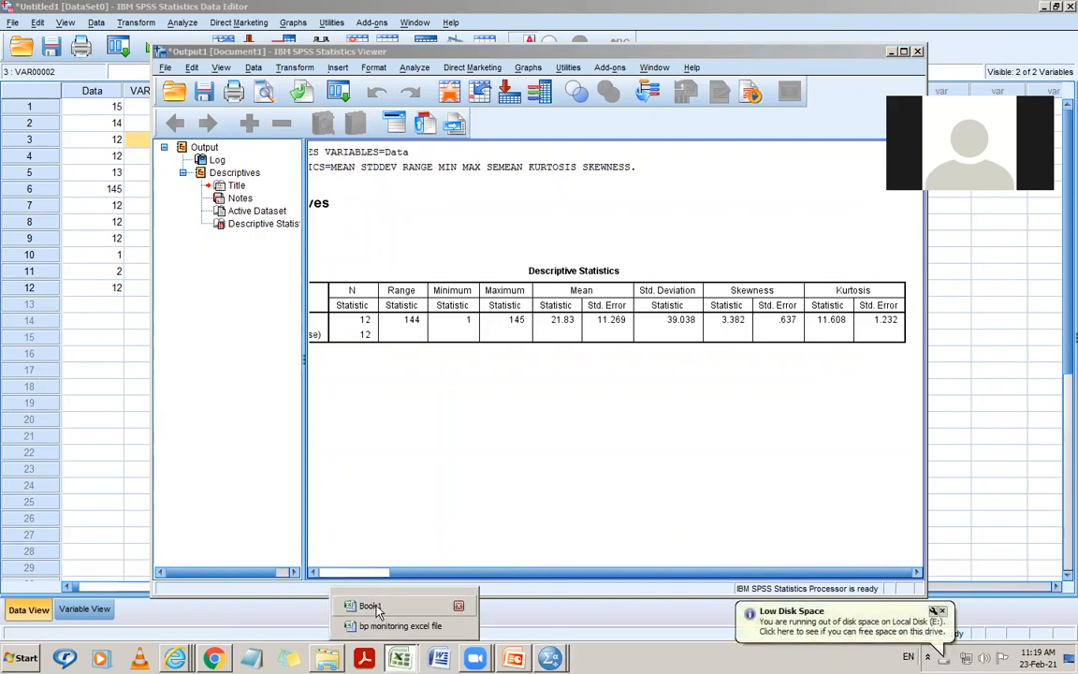
left_click(374, 606)
left_click(65, 619)
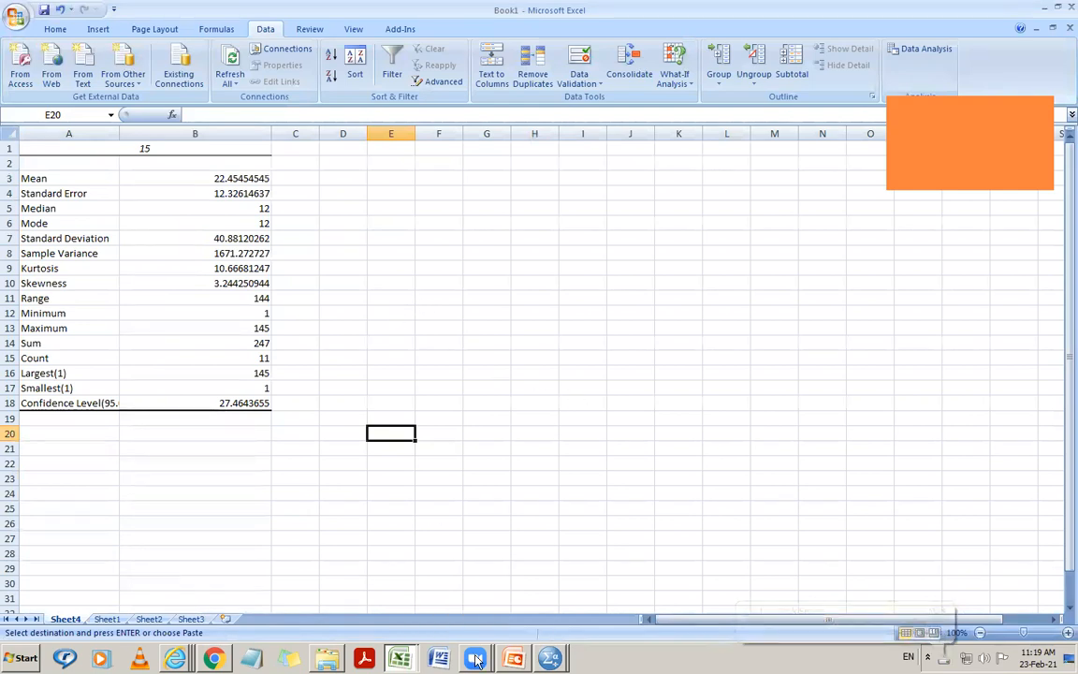
left_click(550, 658)
left_click(621, 334)
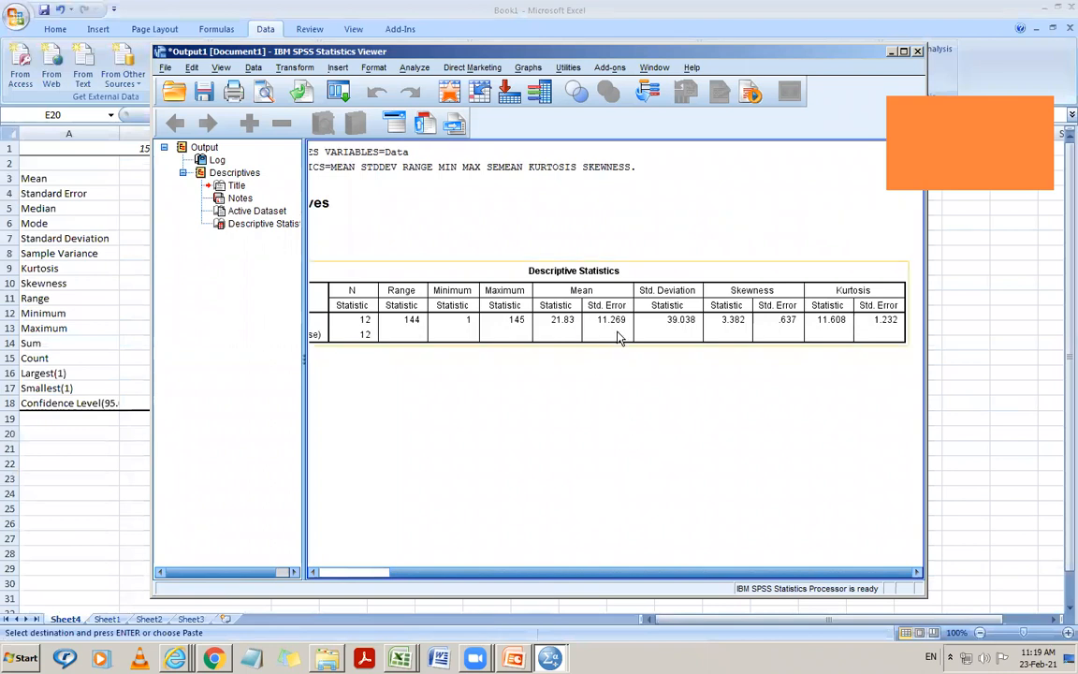
left_click(589, 455)
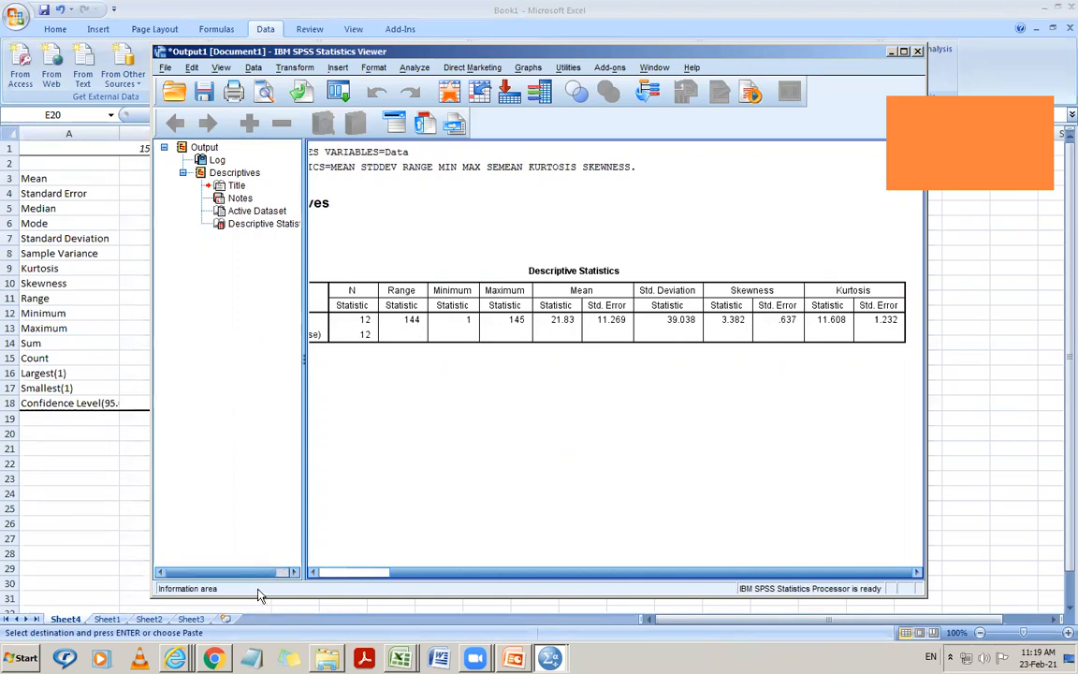
left_click(354, 572)
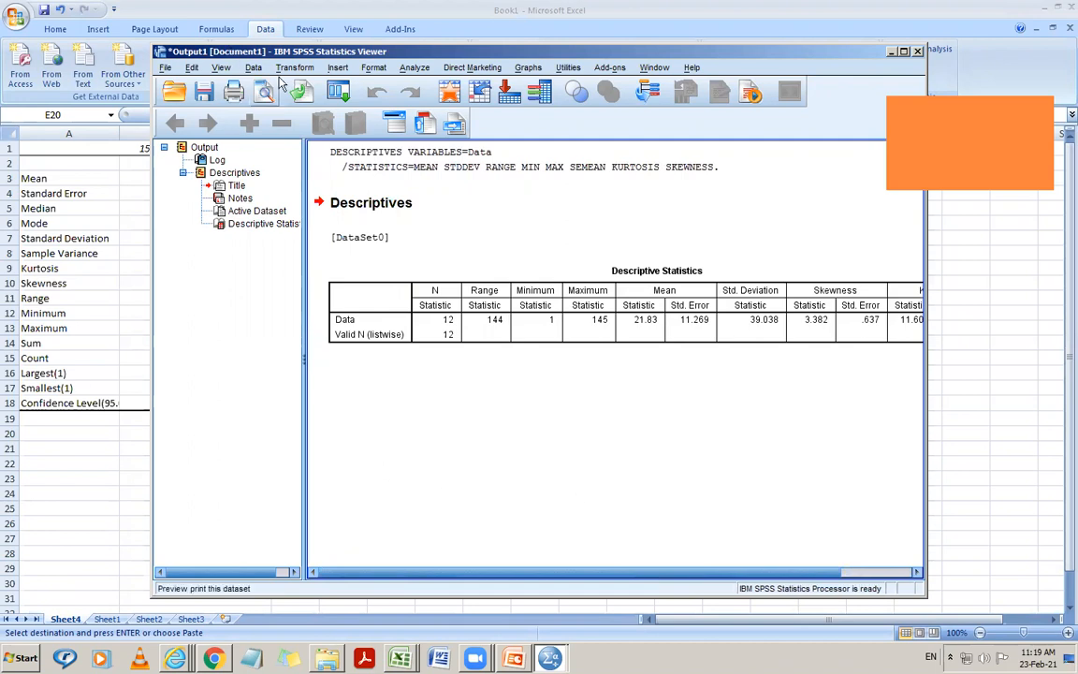
Step: Close the Output1 viewer without saving its contents and switch back to the SPSS Data Editor
left_click(918, 52)
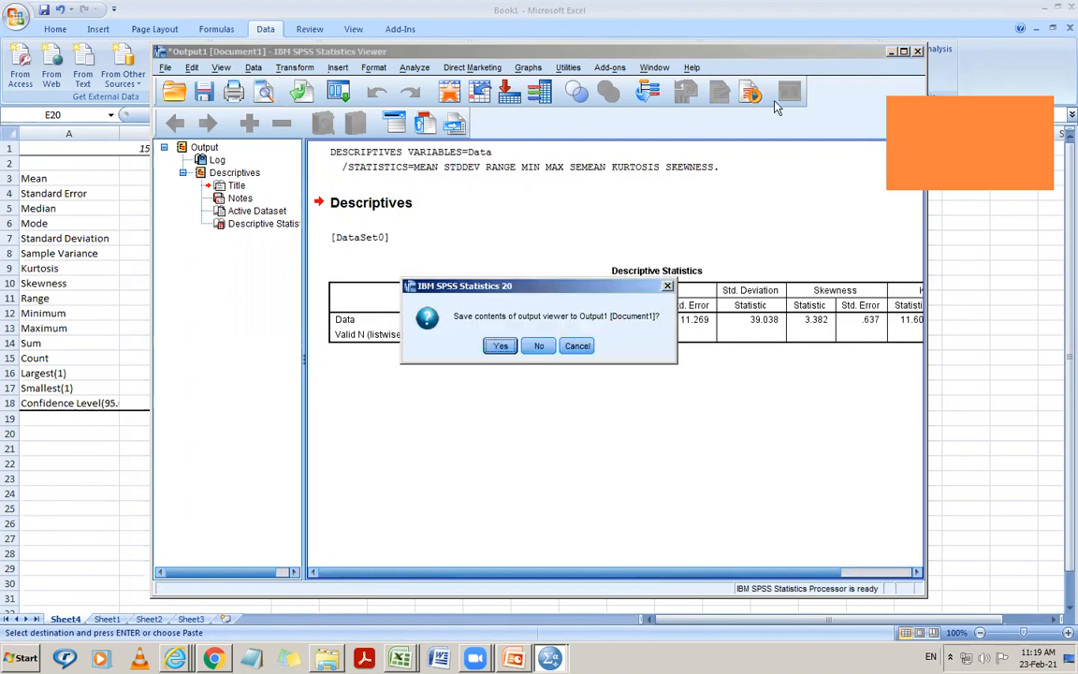
left_click(534, 346)
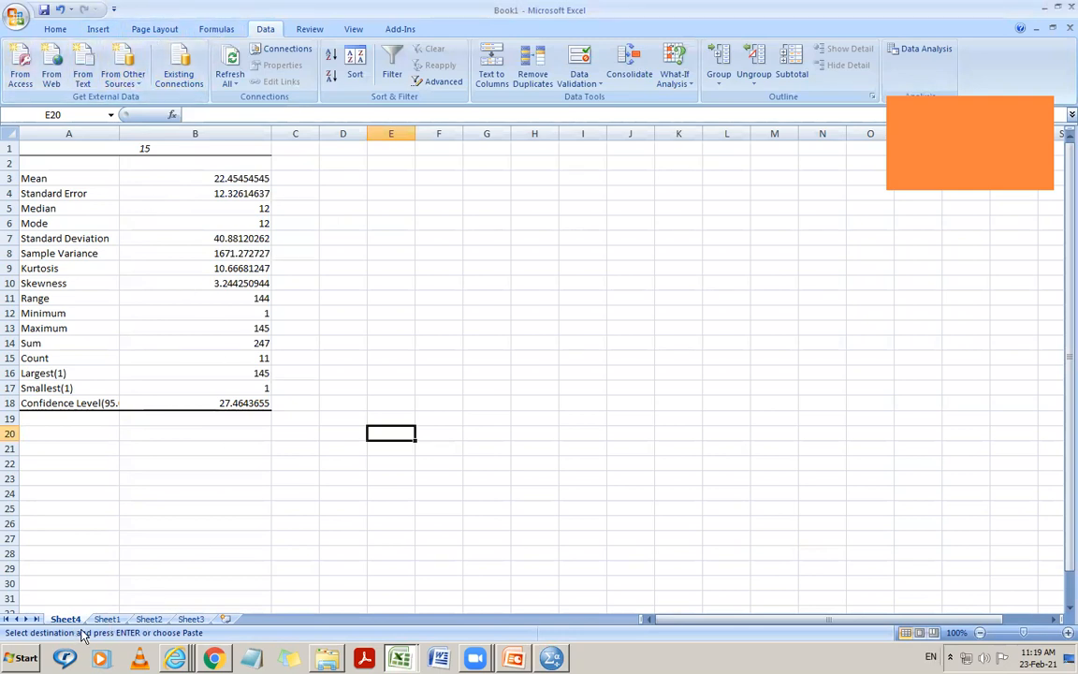
left_click(551, 658)
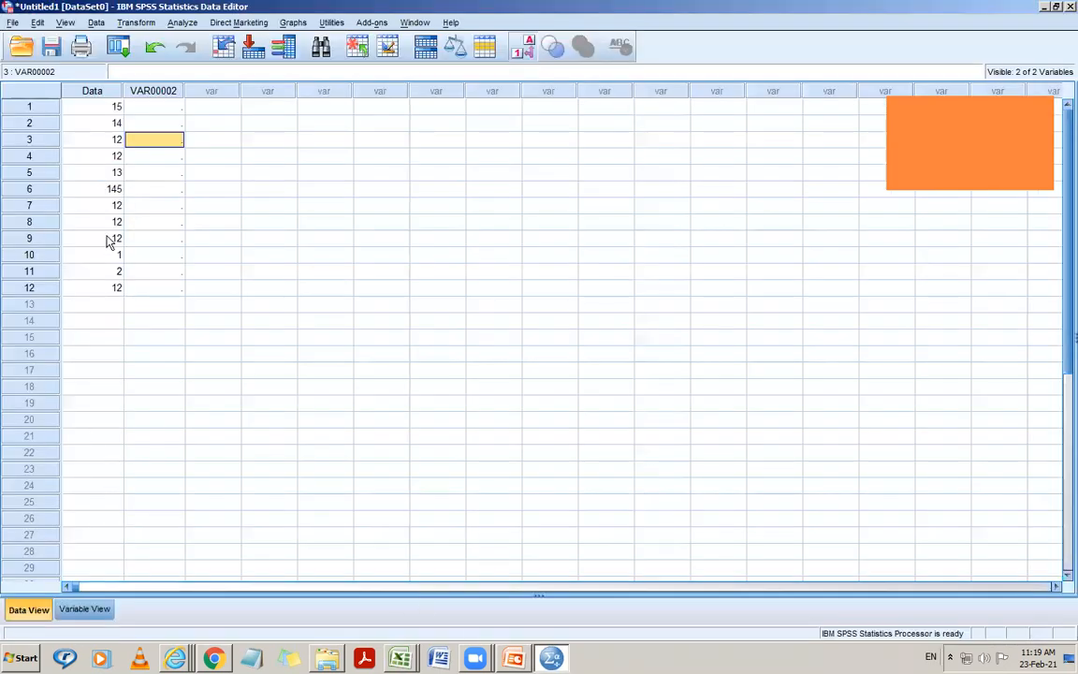
left_click(92, 109)
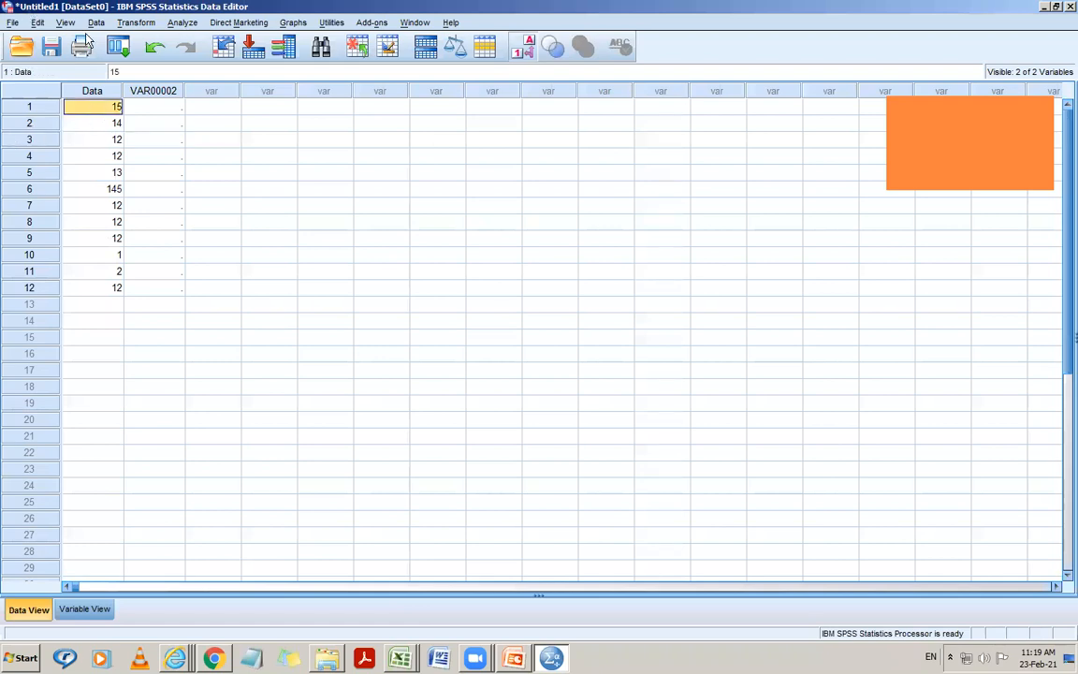
left_click(223, 321)
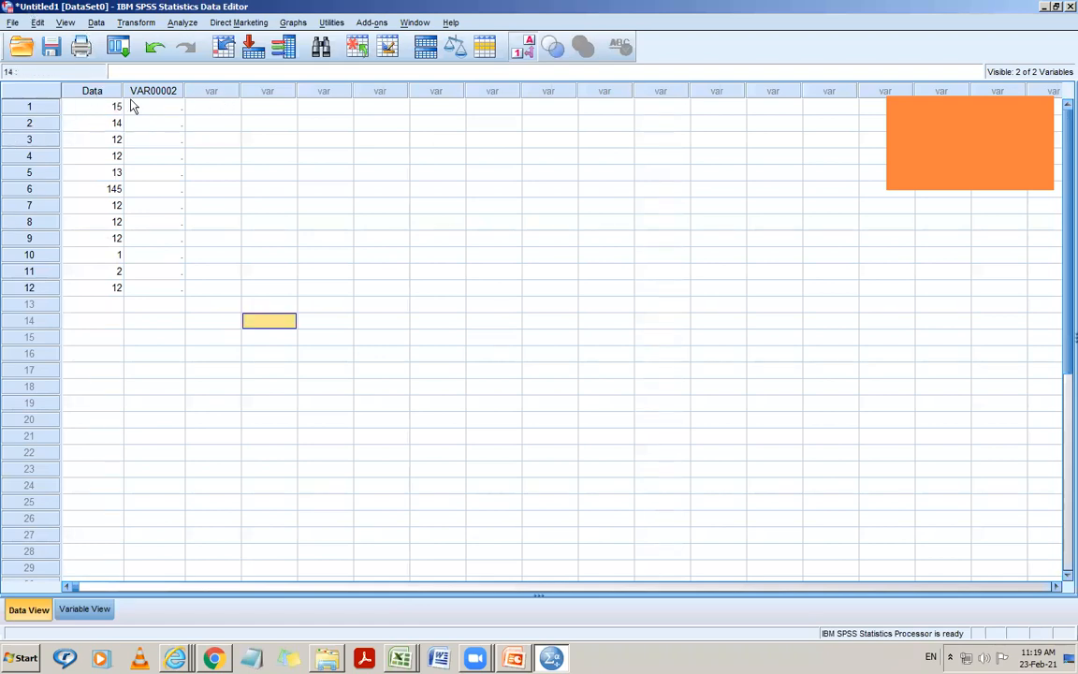
left_click(333, 128)
Step: Set up a Frequencies analysis with Data as the variable to analyze
left_click(183, 23)
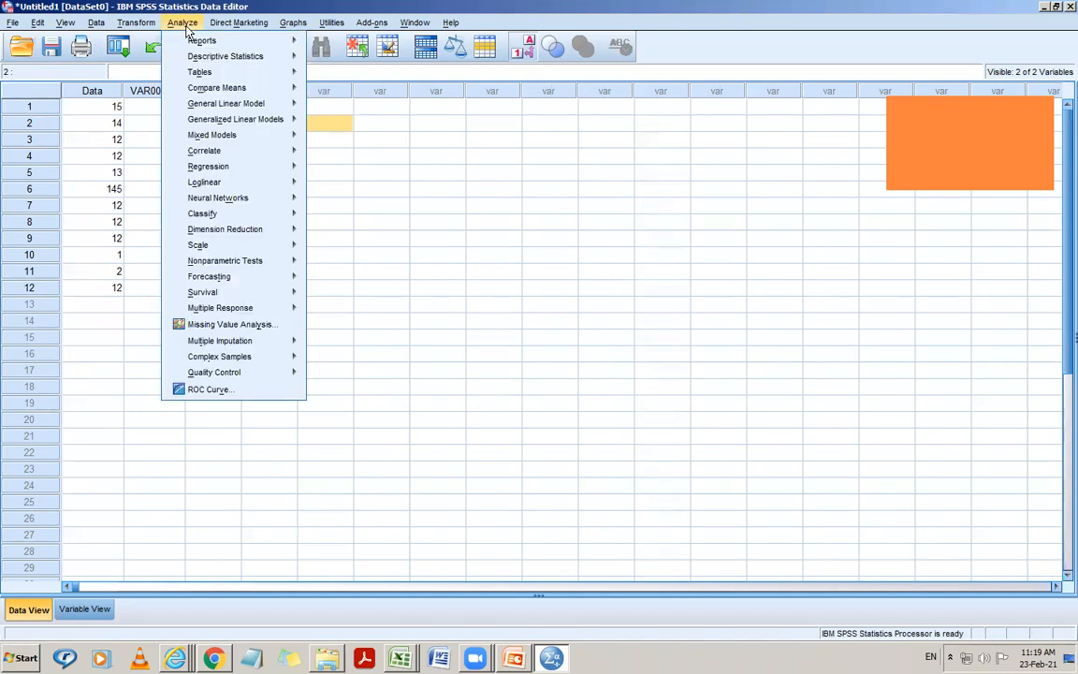
mouse_move(197, 57)
left_click(341, 59)
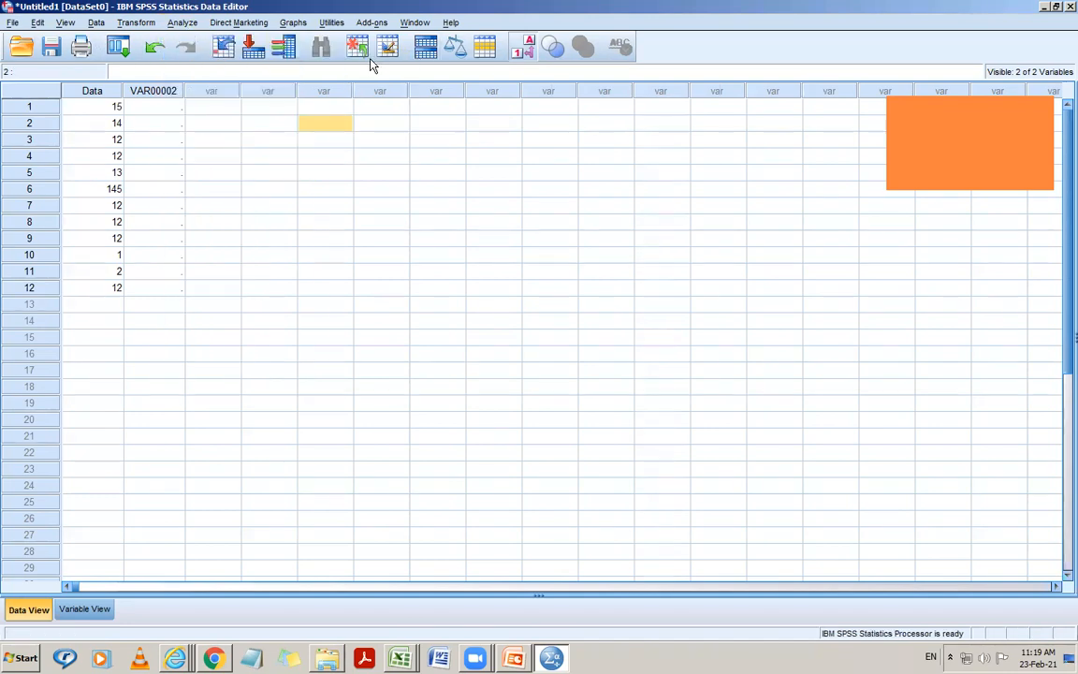
double_click(421, 266)
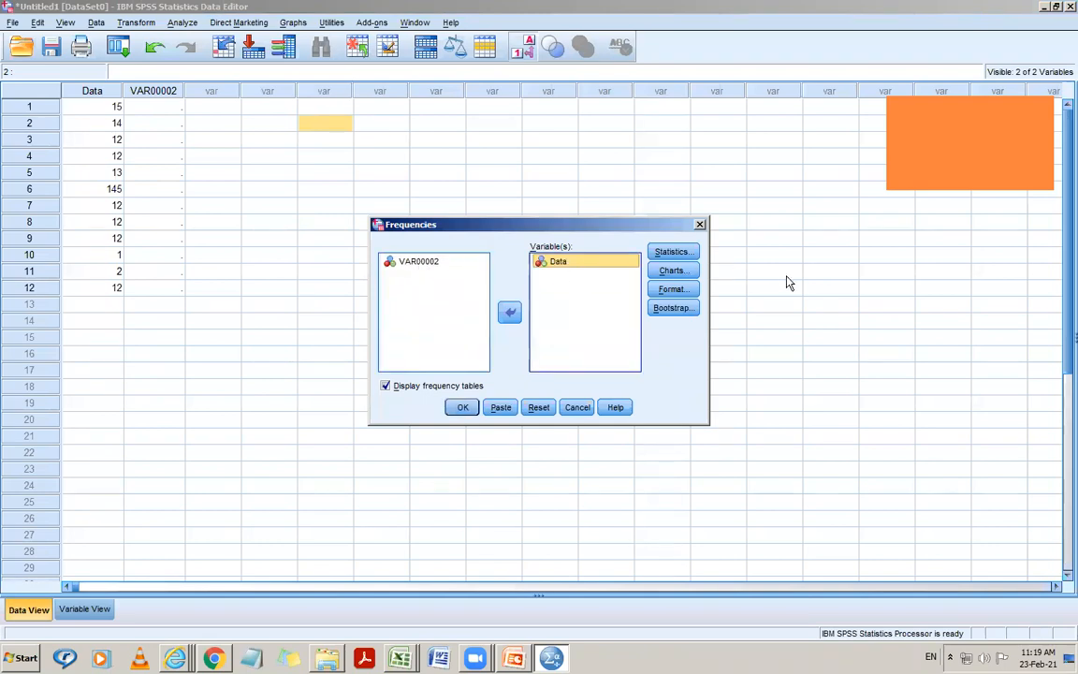
Step: Choose bar charts with frequencies as chart values for the Frequencies analysis and run it
left_click(672, 270)
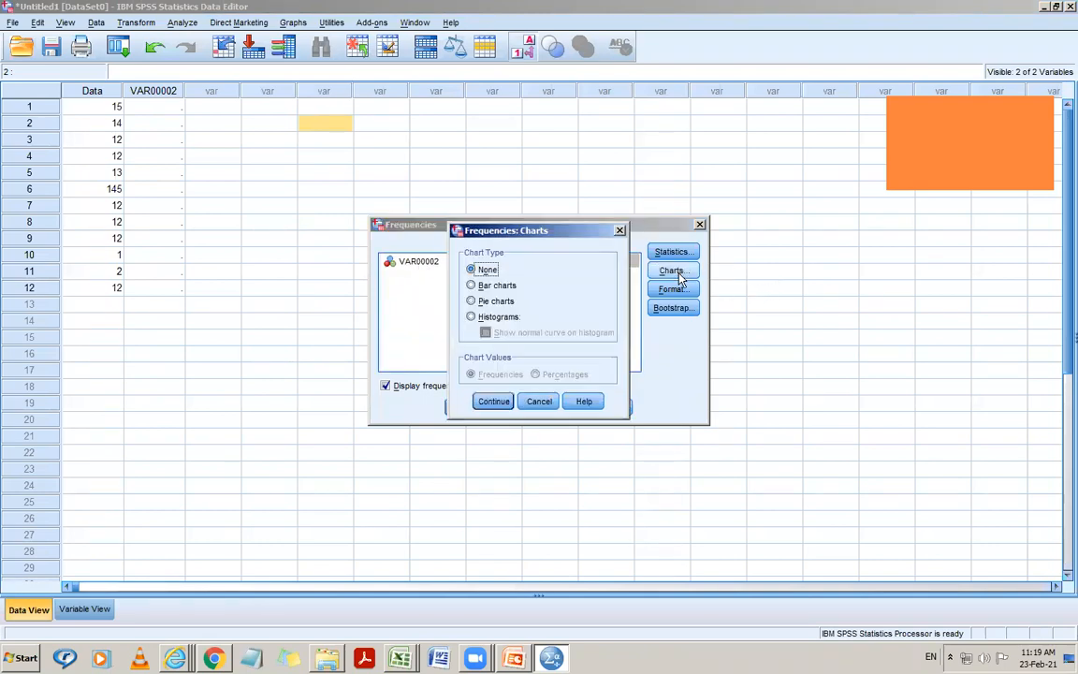
left_click(472, 301)
left_click(504, 287)
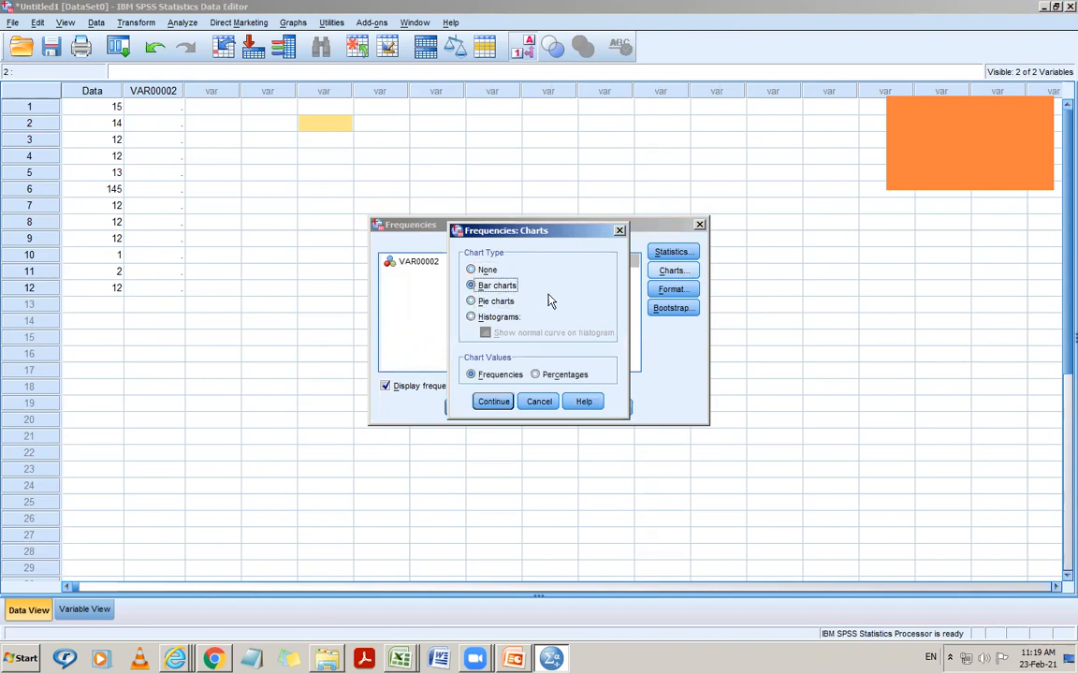
left_click(490, 402)
left_click(465, 410)
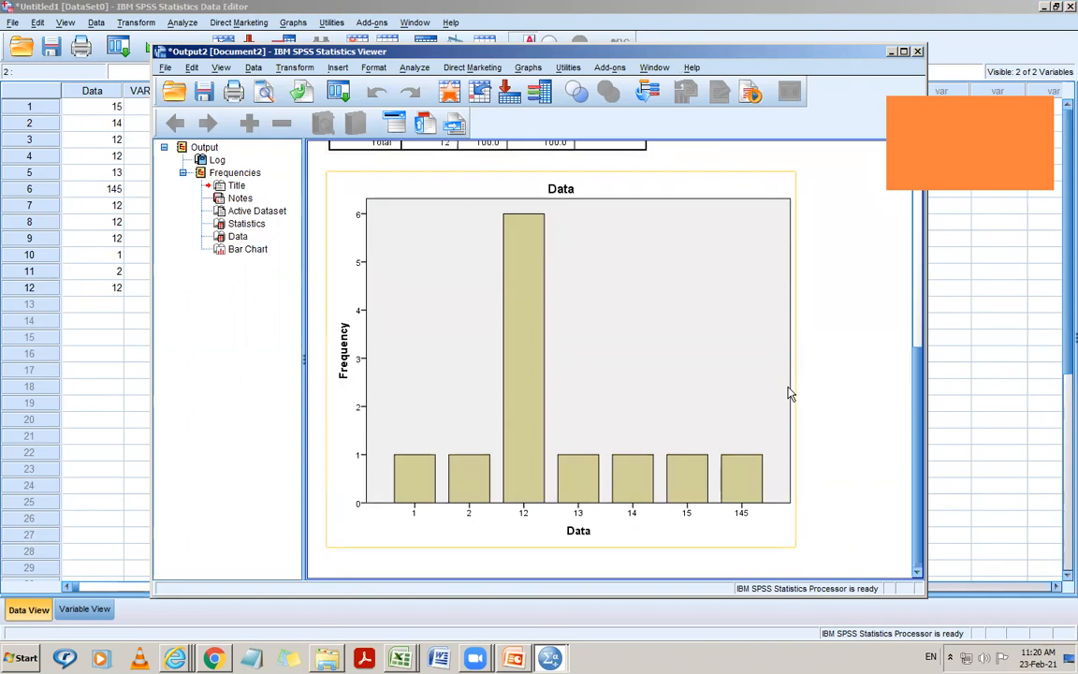
Step: Review the Frequencies output, comparing the Data frequency table with the bar chart
scroll(789, 394, "up", 3)
scroll(790, 395, "down", 3)
scroll(790, 394, "up", 4)
scroll(789, 394, "down", 1)
scroll(789, 394, "up", 4)
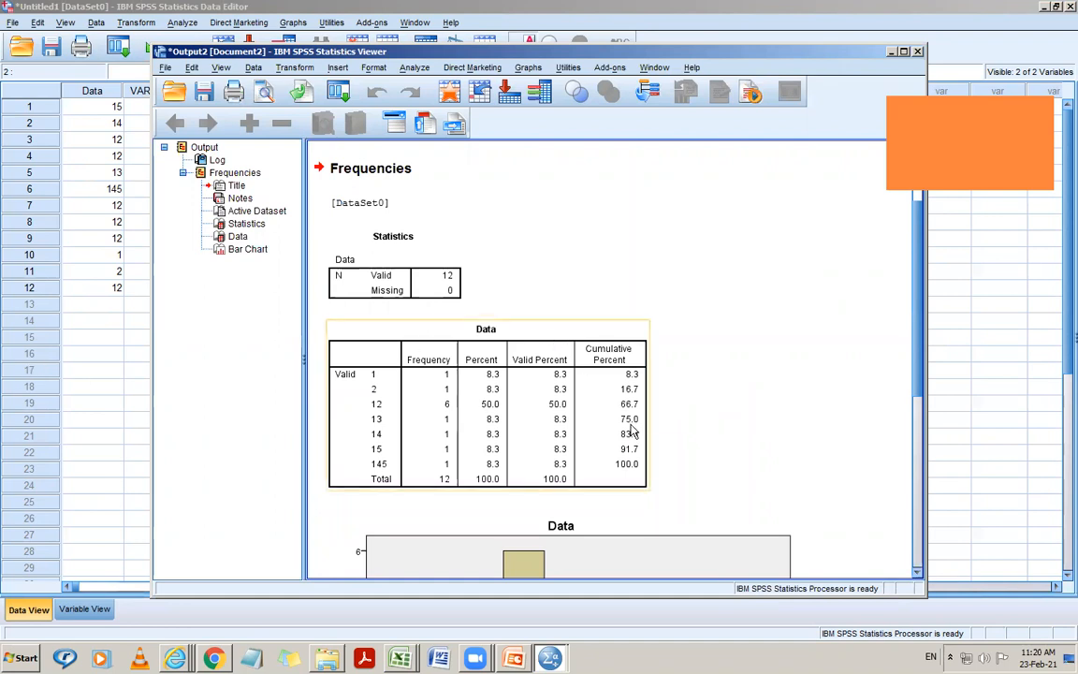
scroll(632, 429, "down", 4)
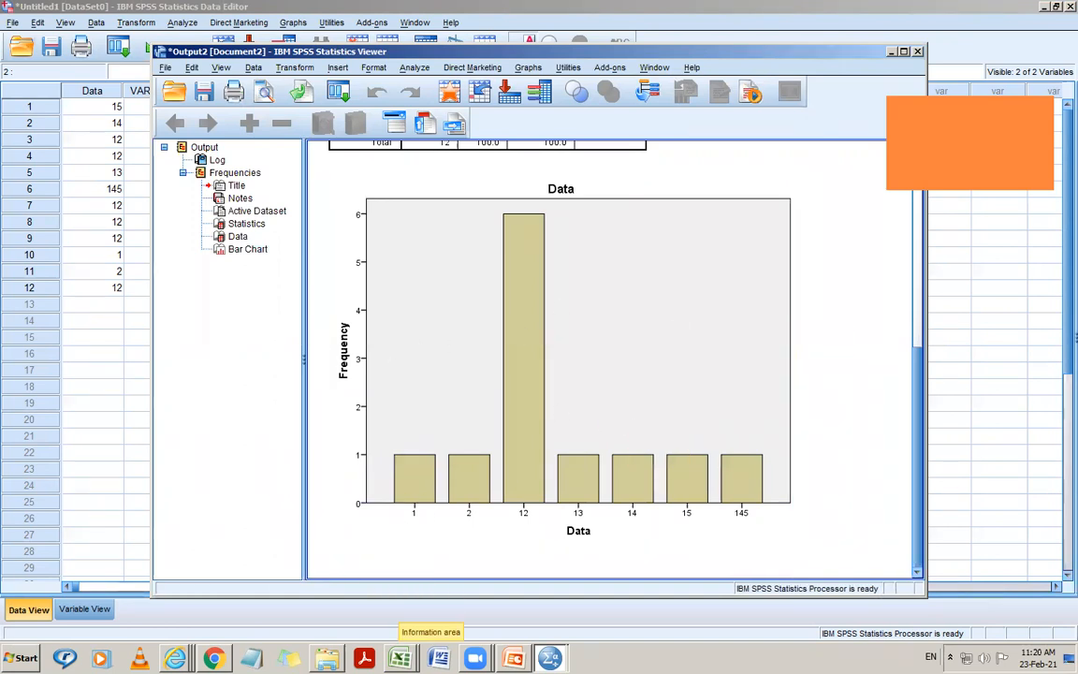
Step: Switch to Excel and insert a 2-D clustered bar chart of F6:F17 on Sheet1 of Book1, placed beside the data
left_click(401, 658)
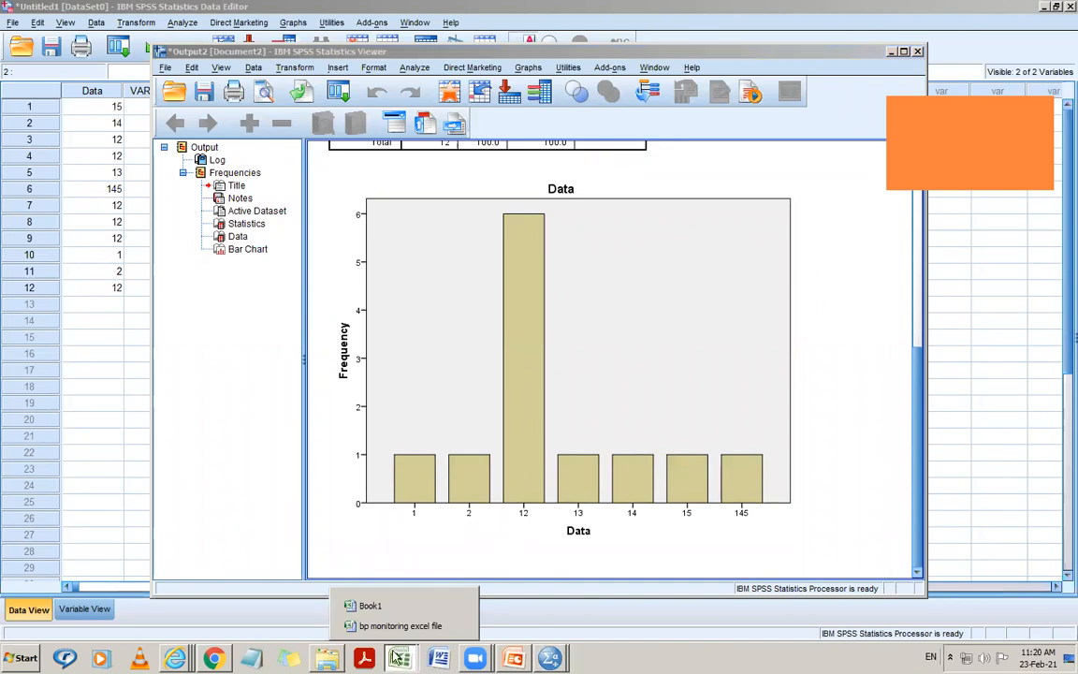
left_click(372, 607)
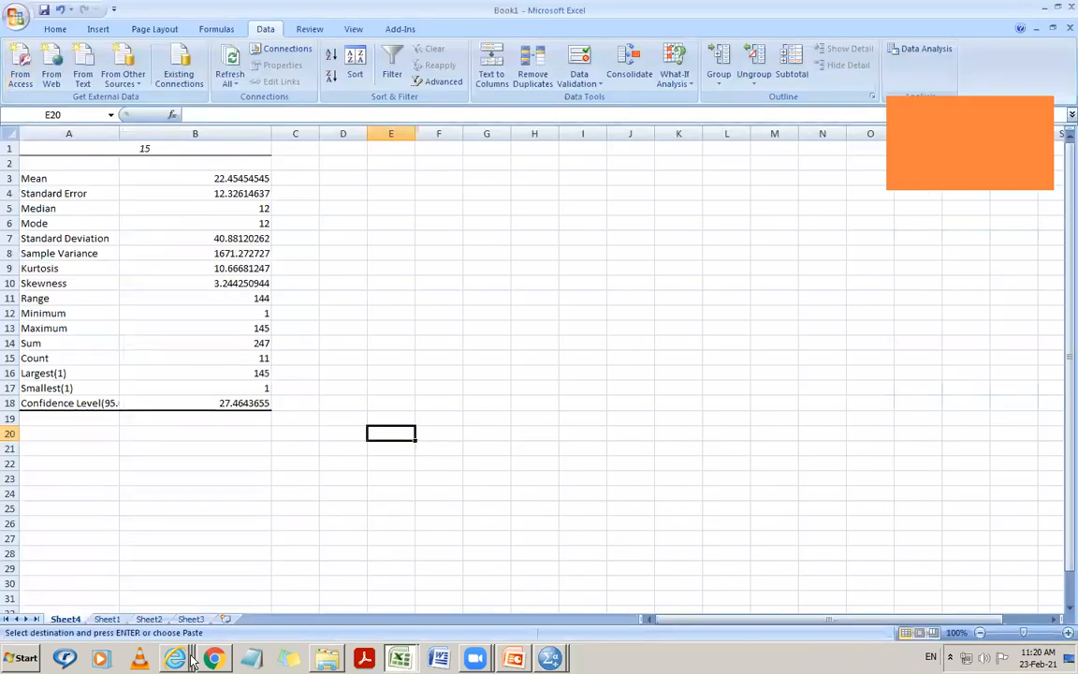
left_click(106, 620)
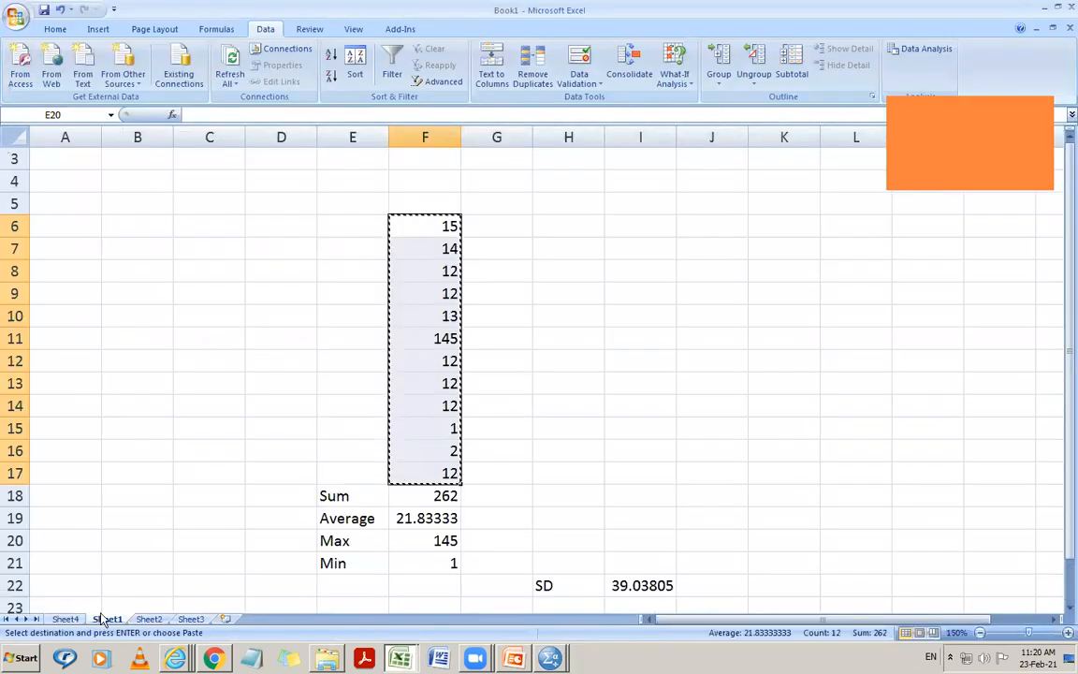
left_click(601, 426)
mouse_move(426, 223)
left_mouse_down()
mouse_move(440, 494)
mouse_move(436, 475)
left_mouse_up()
left_click(99, 29)
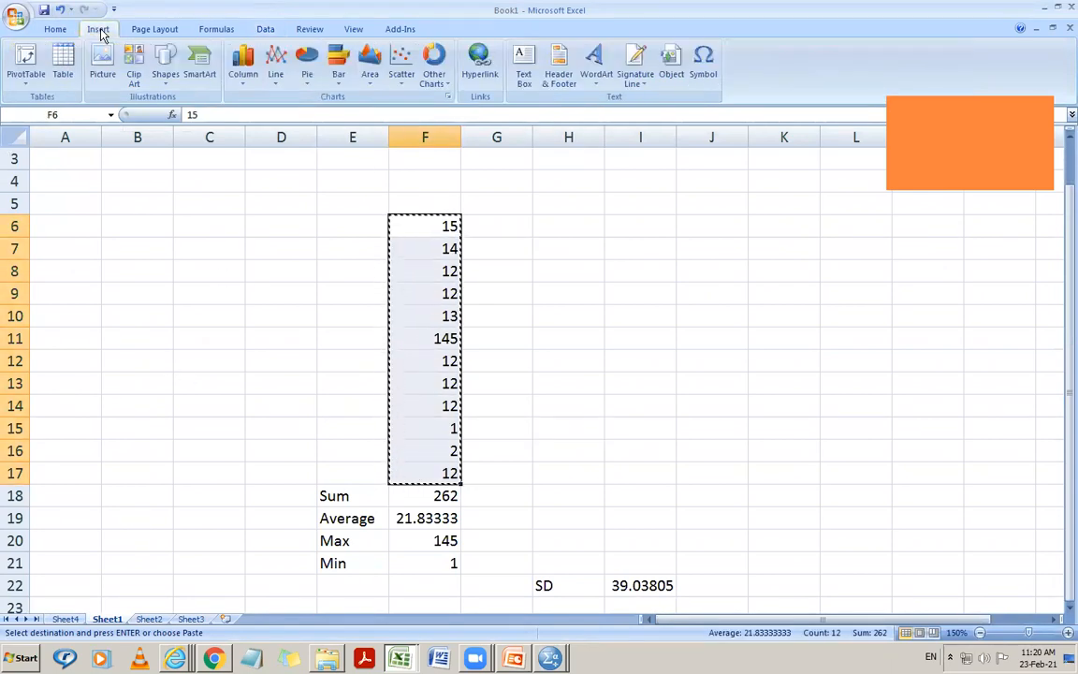
left_click(337, 84)
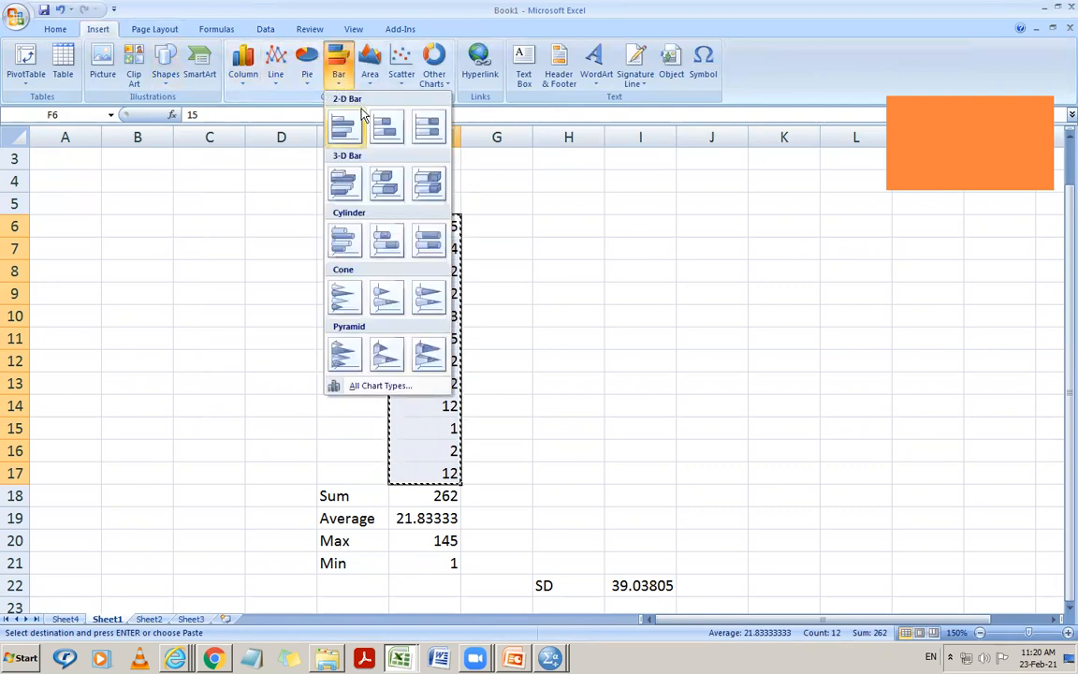
left_click(344, 125)
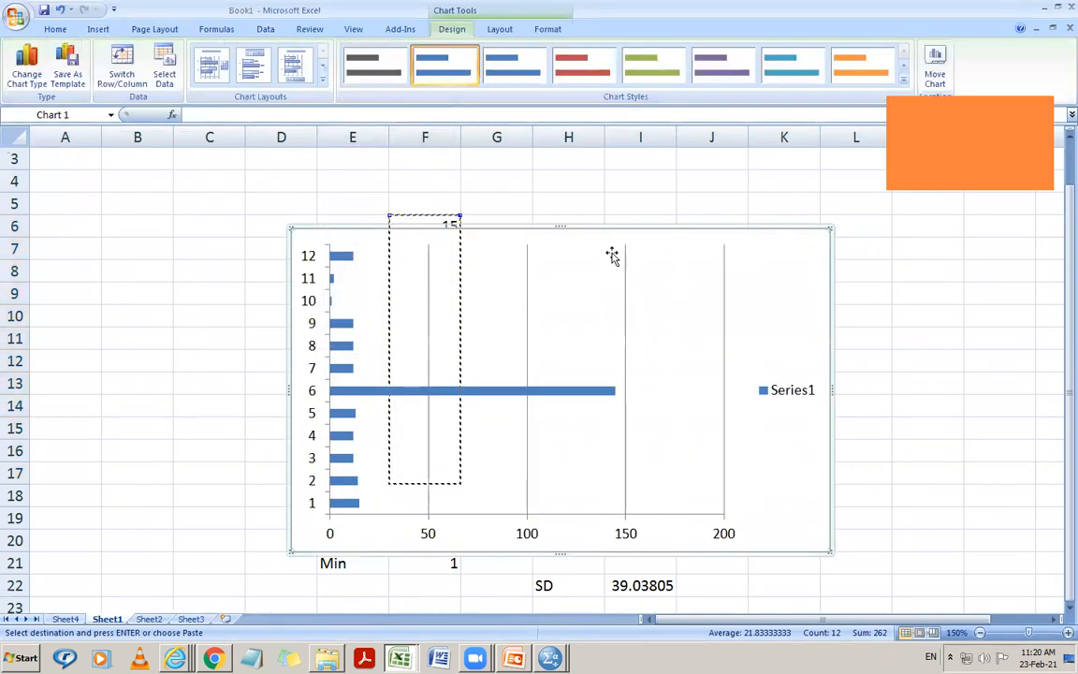
left_click_drag(640, 224, 936, 216)
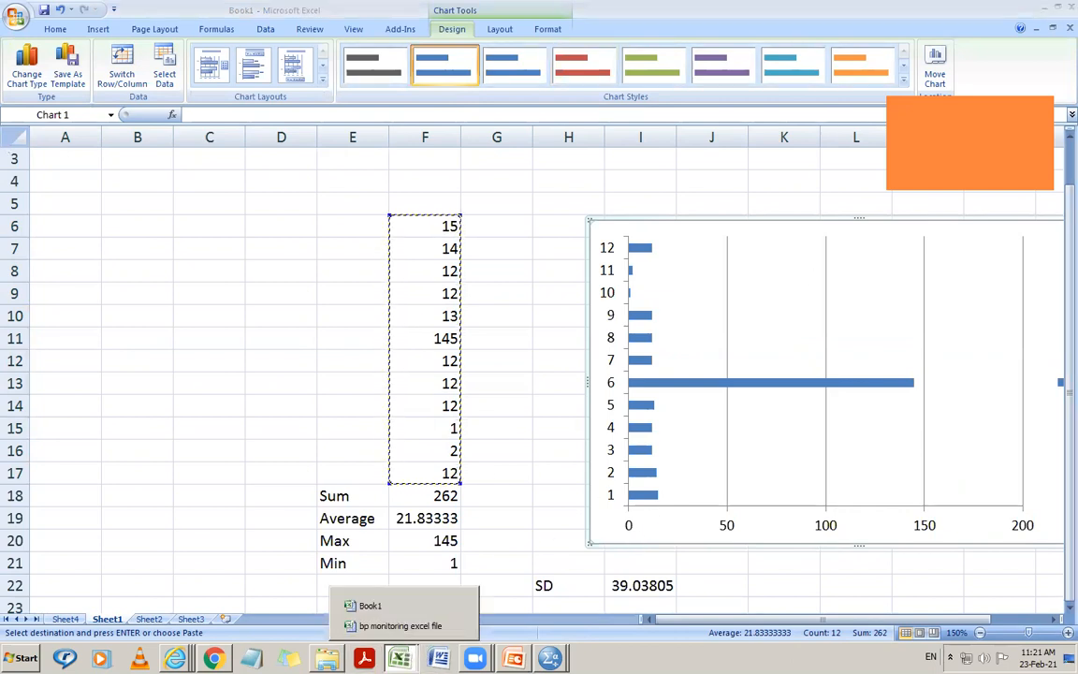
Step: Open the workbook "t test file" from the desktop and highlight the Before therapy readings in F7:F24
left_click(1070, 658)
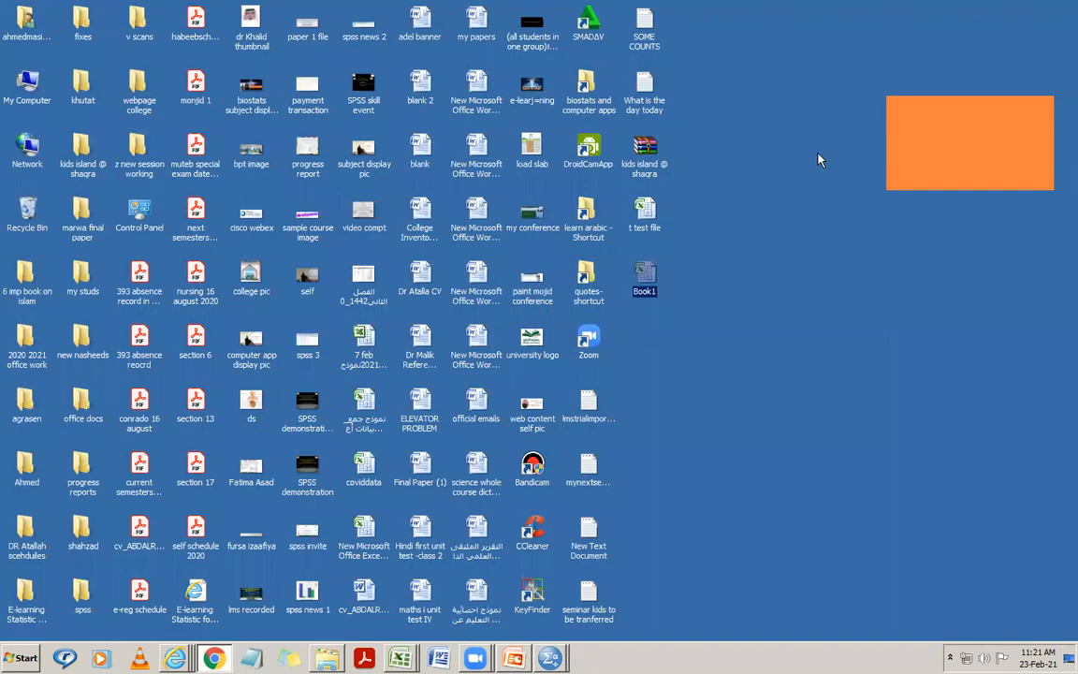
double_click(645, 211)
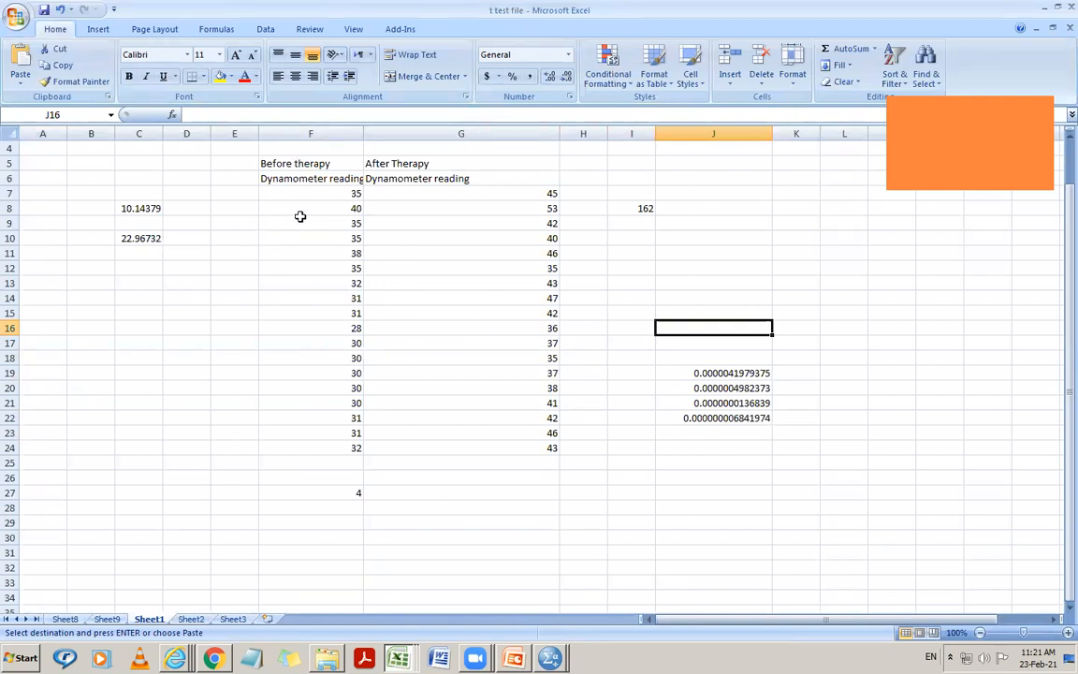
left_click_drag(329, 193, 349, 447)
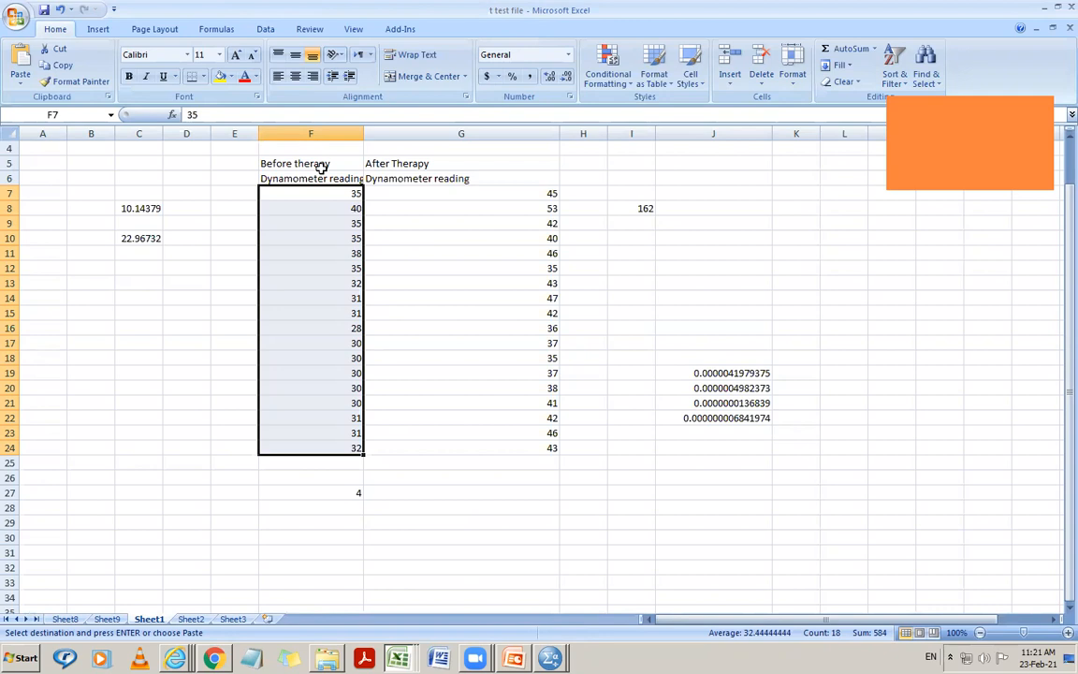
left_click(305, 192)
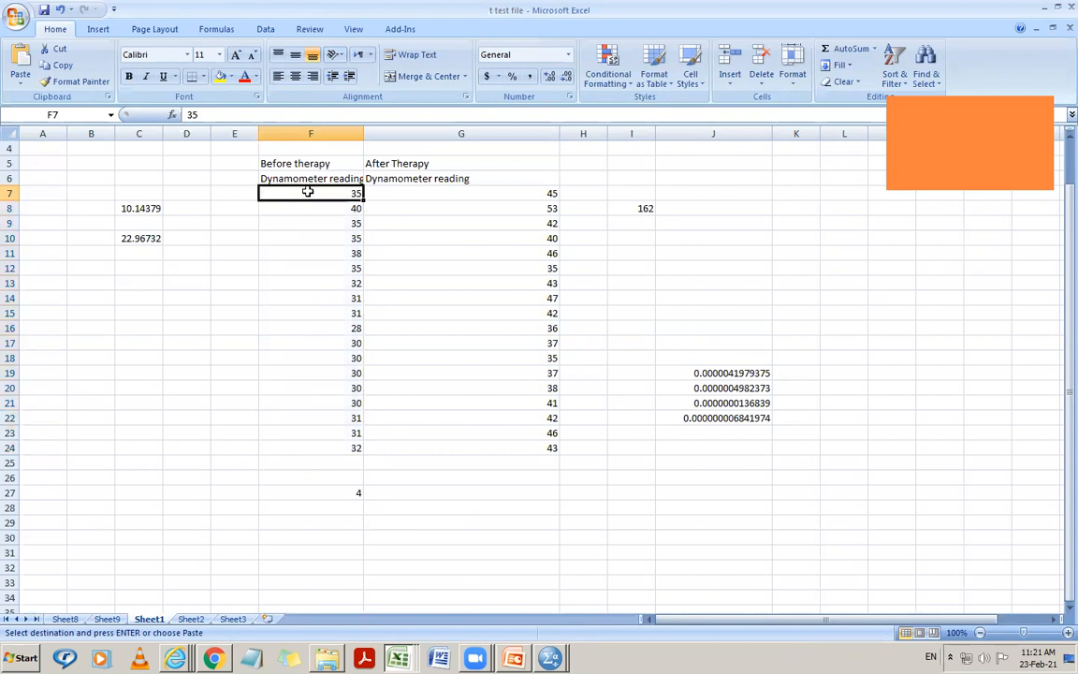
Step: Start a serial number column beside the readings with 1 in E7 and the formula =E7+1 in E8
left_click(236, 187)
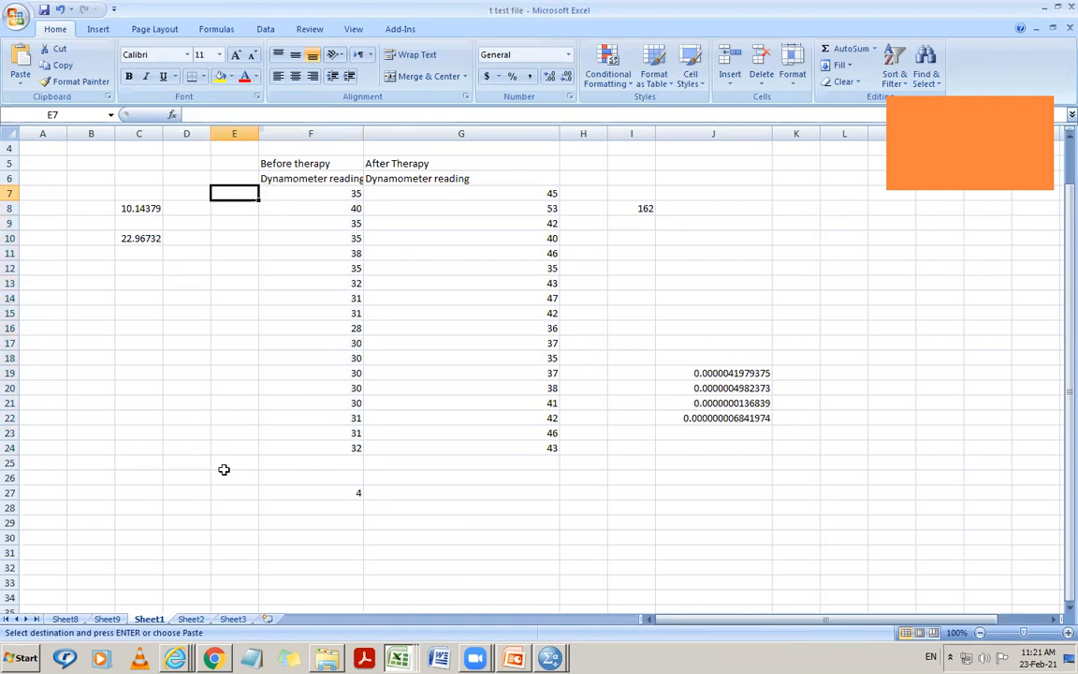
type("1")
key("Return")
key("Up")
key("Down")
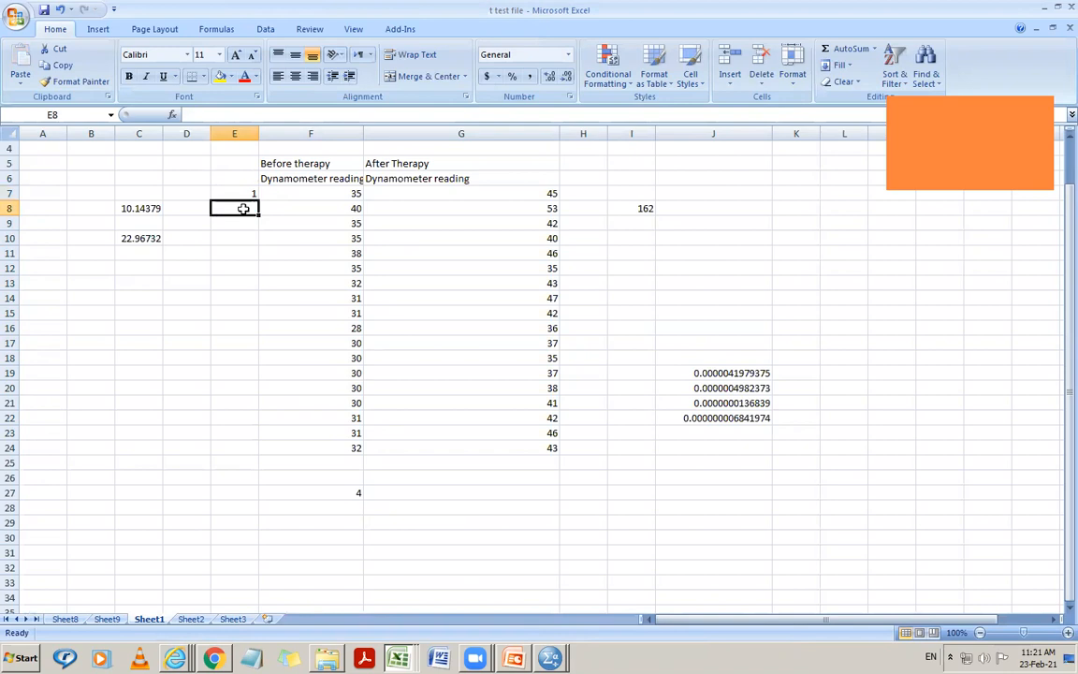
type("=E7+1")
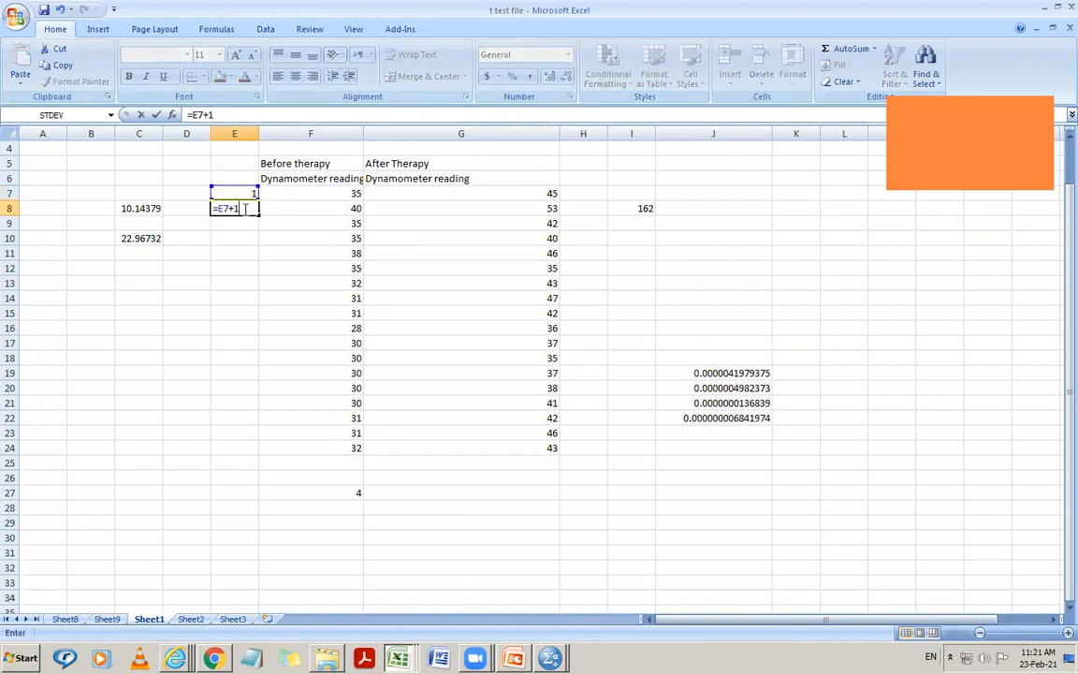
key("Return")
key("Up")
Step: Fill the E8 numbering formula down to E24 so every reading row is numbered
left_click_drag(254, 216, 255, 441)
key("ctrl+z")
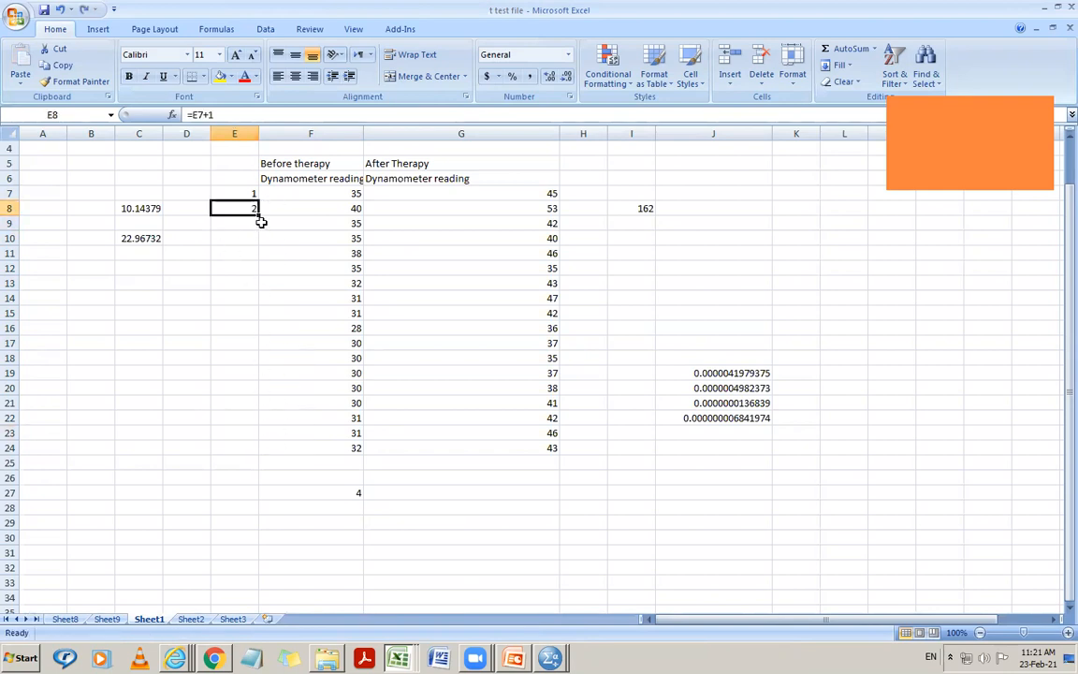
left_click_drag(259, 213, 256, 453)
left_click(325, 477)
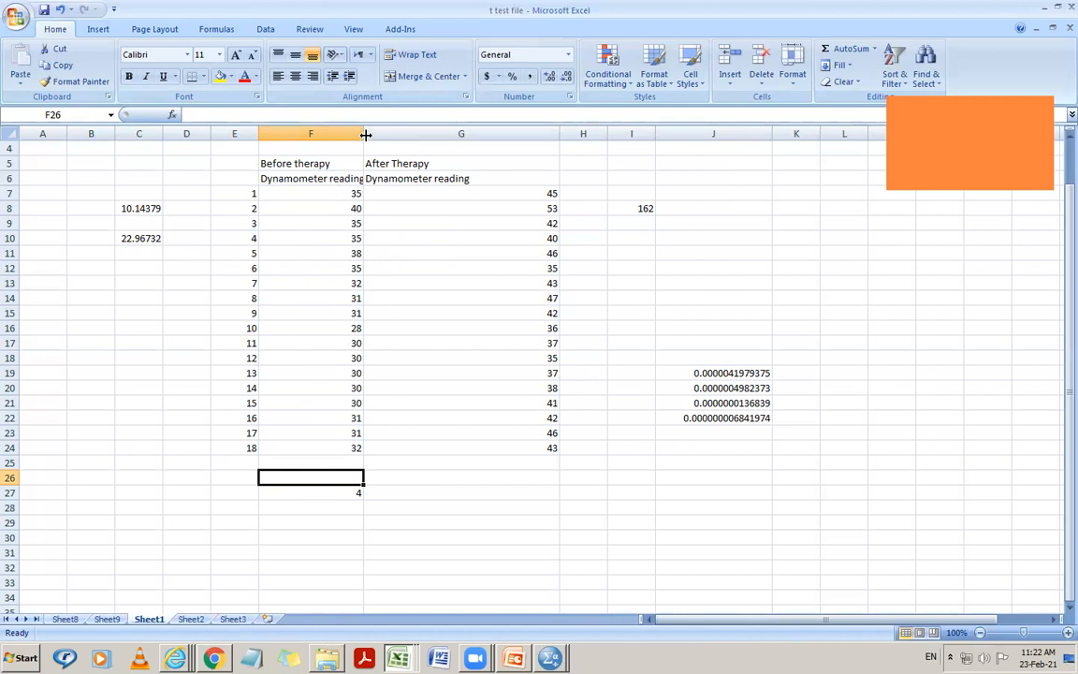
Step: Widen column F and append the unit "(kg)" to the Dynamometer reading headings in F6 and G6
left_click_drag(365, 134, 465, 141)
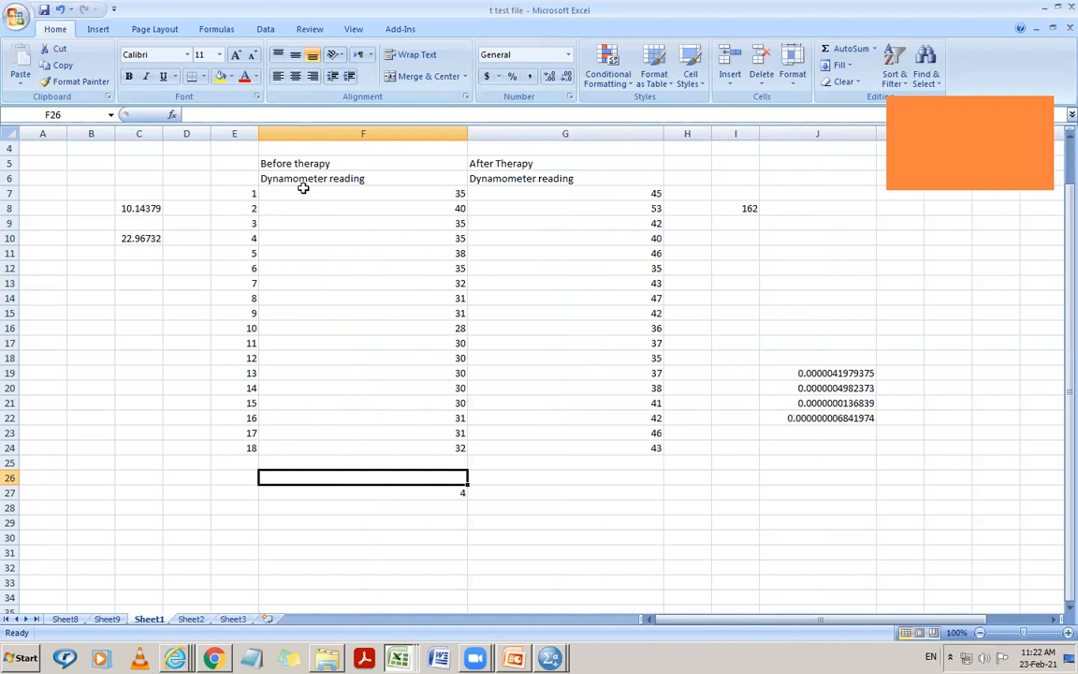
double_click(399, 178)
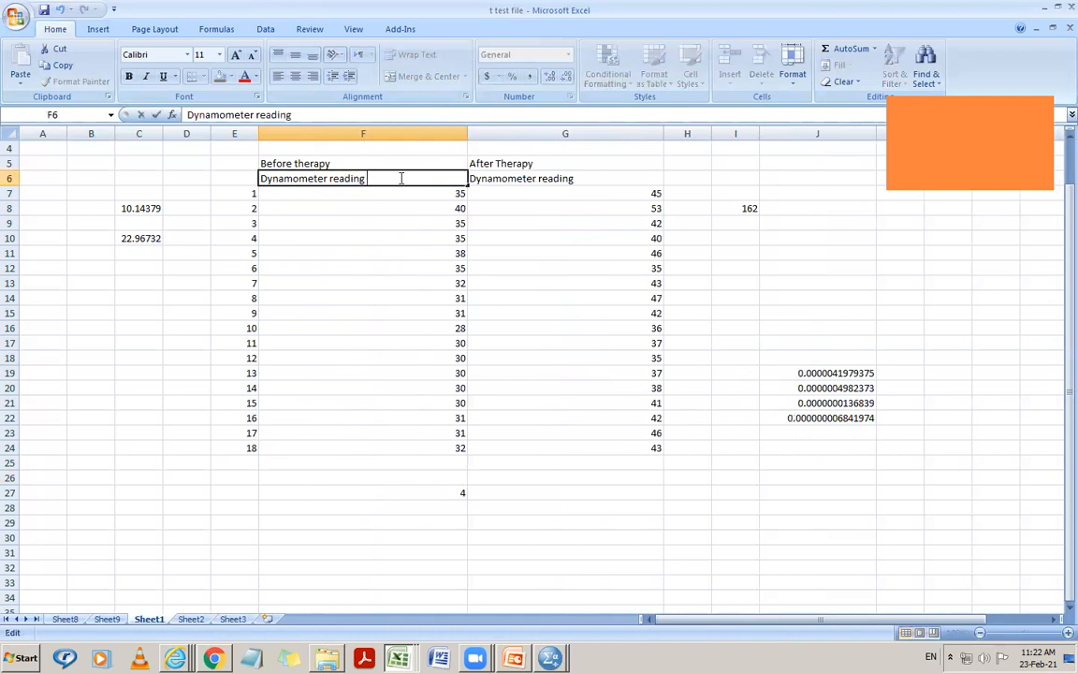
type("(kg)")
left_click(581, 178)
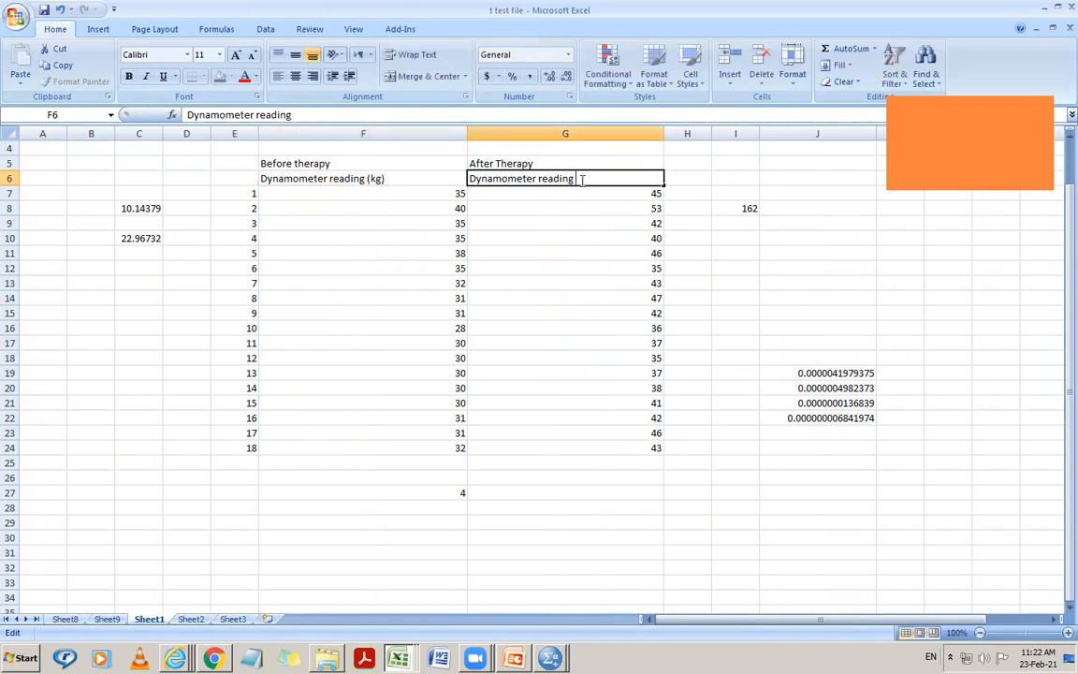
type("(kg")
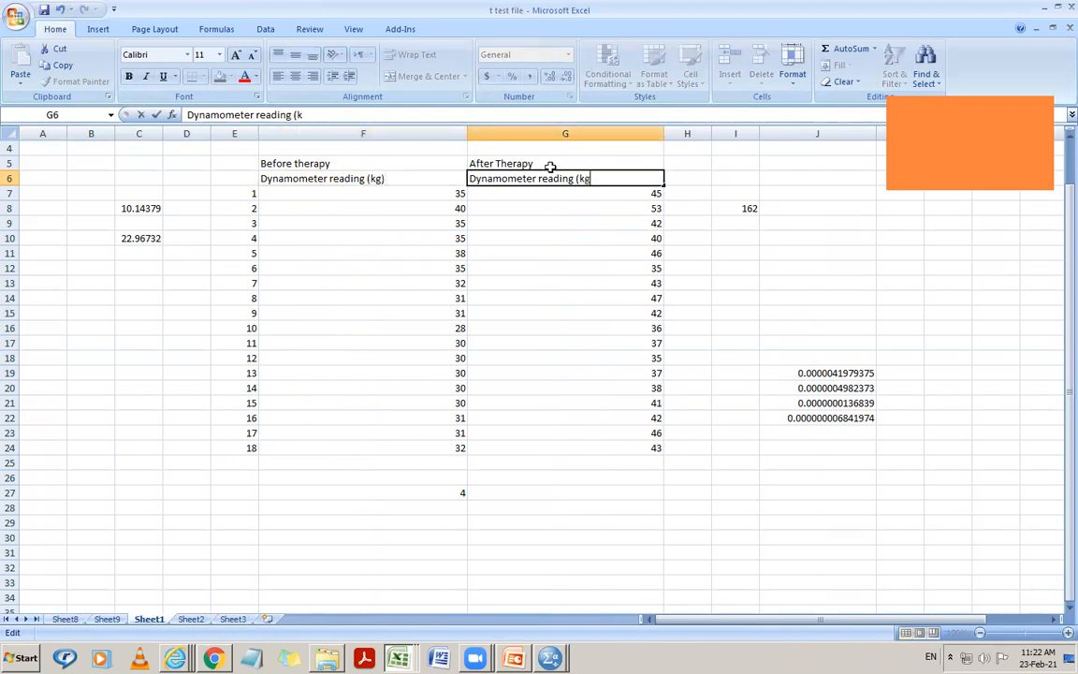
type(")")
Step: Highlight the After Therapy readings in G7:G24, and clear the COUNTIF formula from F27
left_click_drag(637, 193, 643, 448)
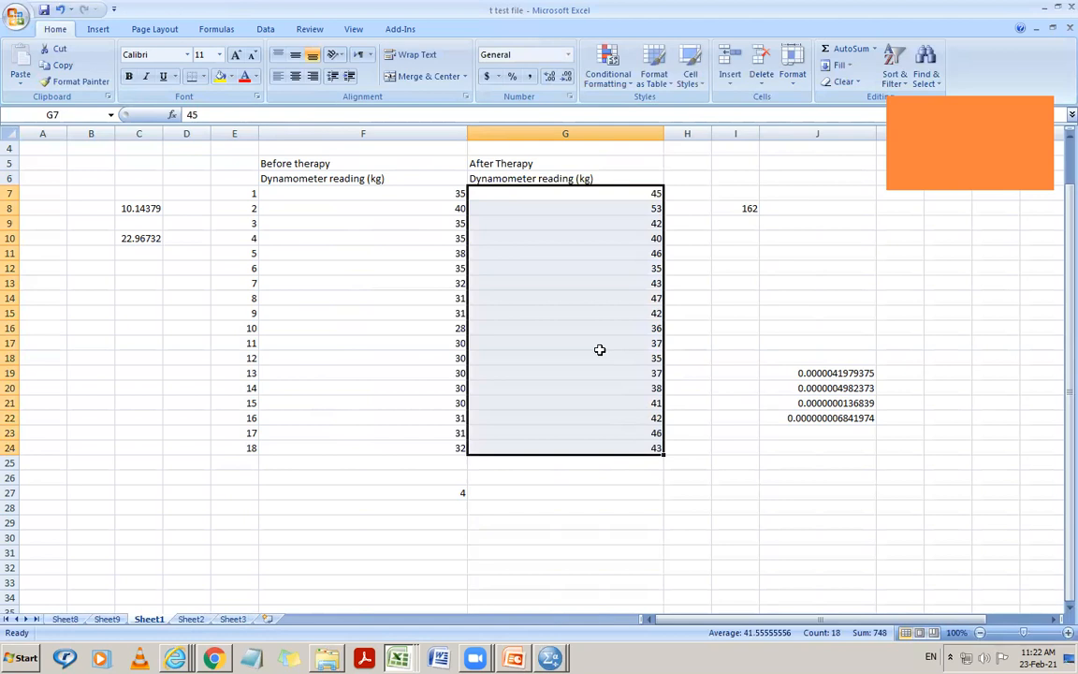
left_click(739, 517)
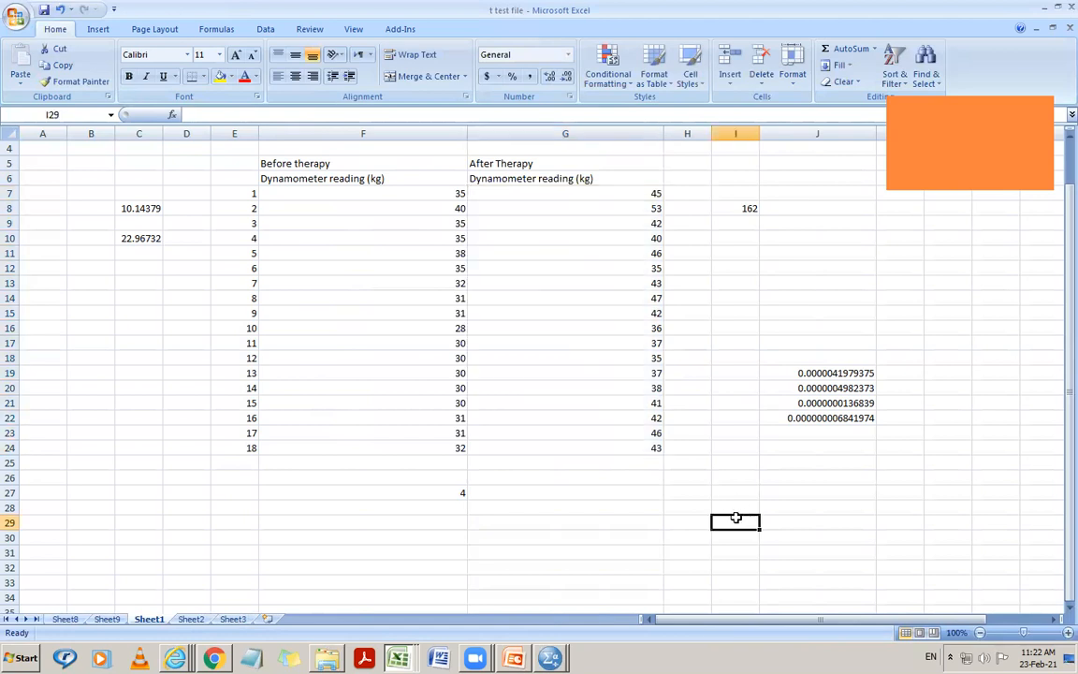
left_click(455, 495)
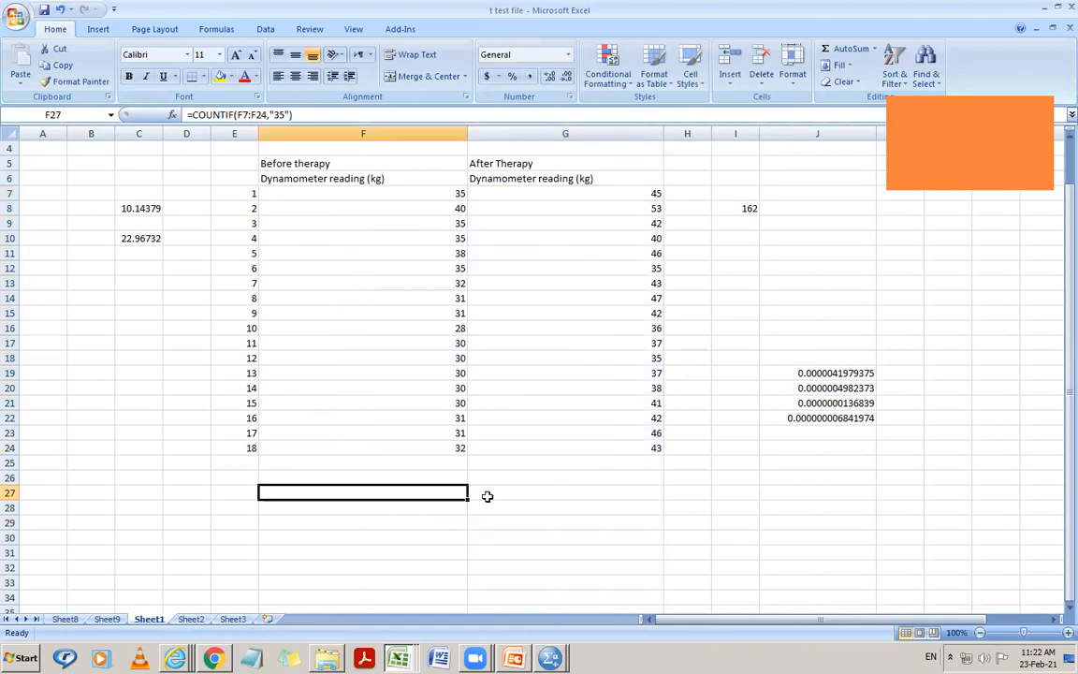
key("Delete")
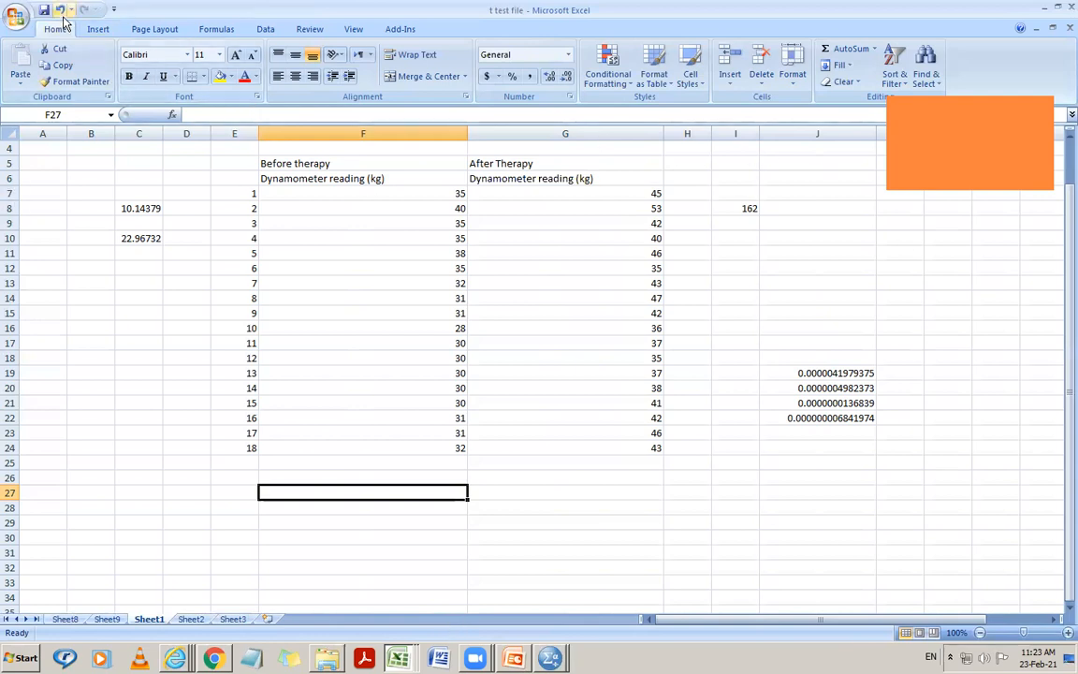
Step: Start the Data Analysis tool "t-Test: Paired Two Sample for Means"
left_click(263, 34)
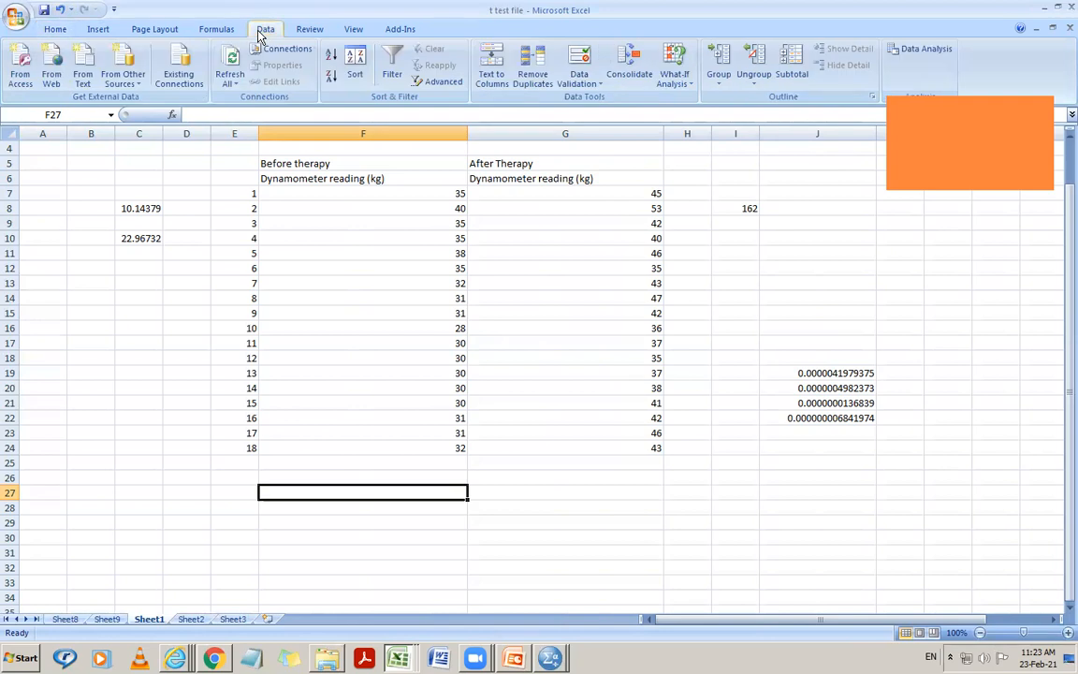
left_click(921, 53)
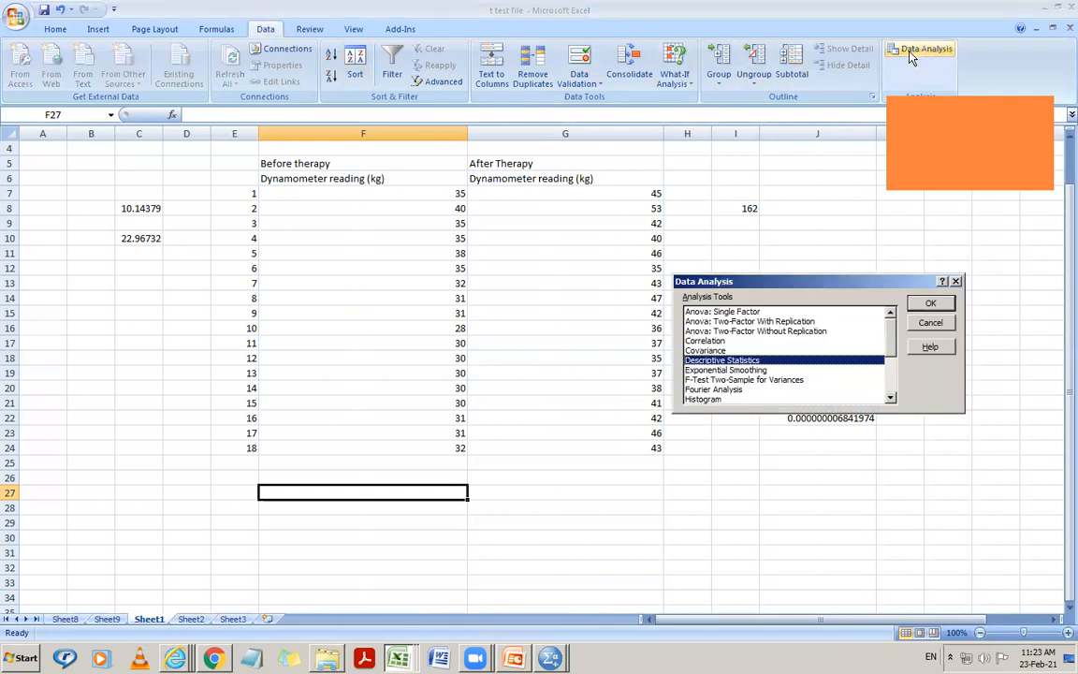
left_click_drag(890, 399, 894, 401)
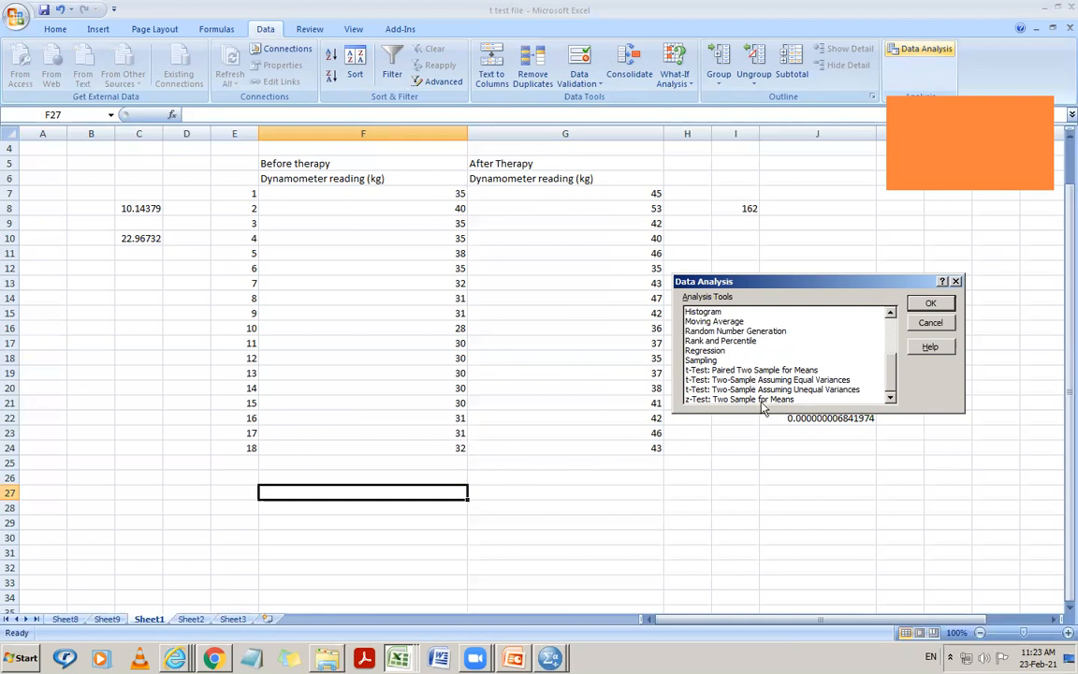
left_click(749, 370)
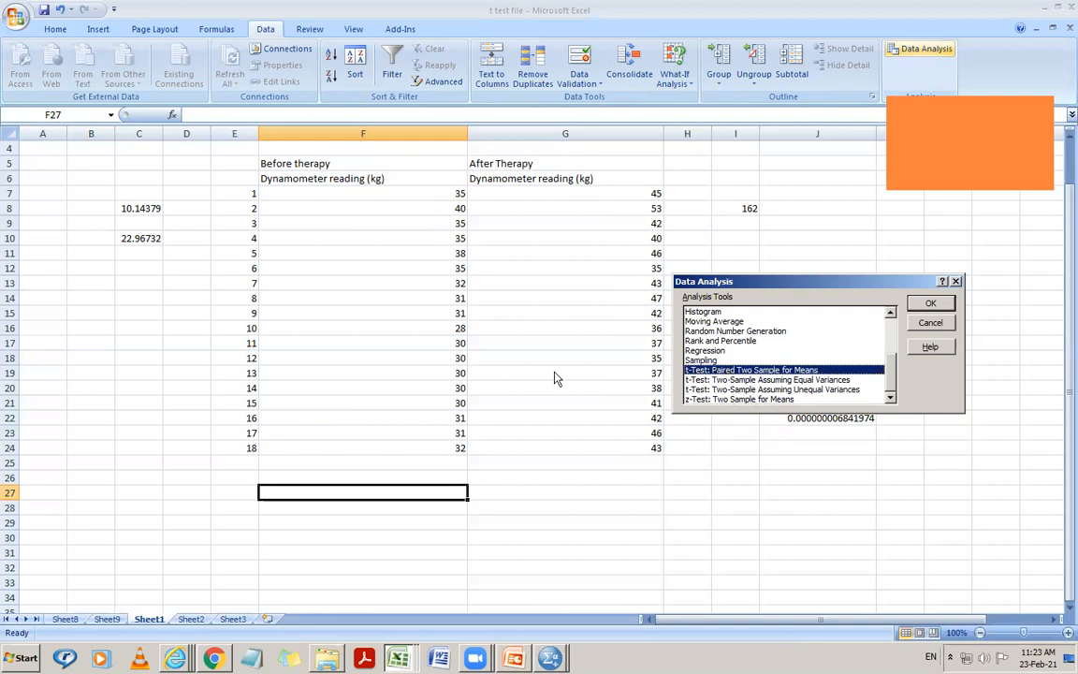
left_click(931, 307)
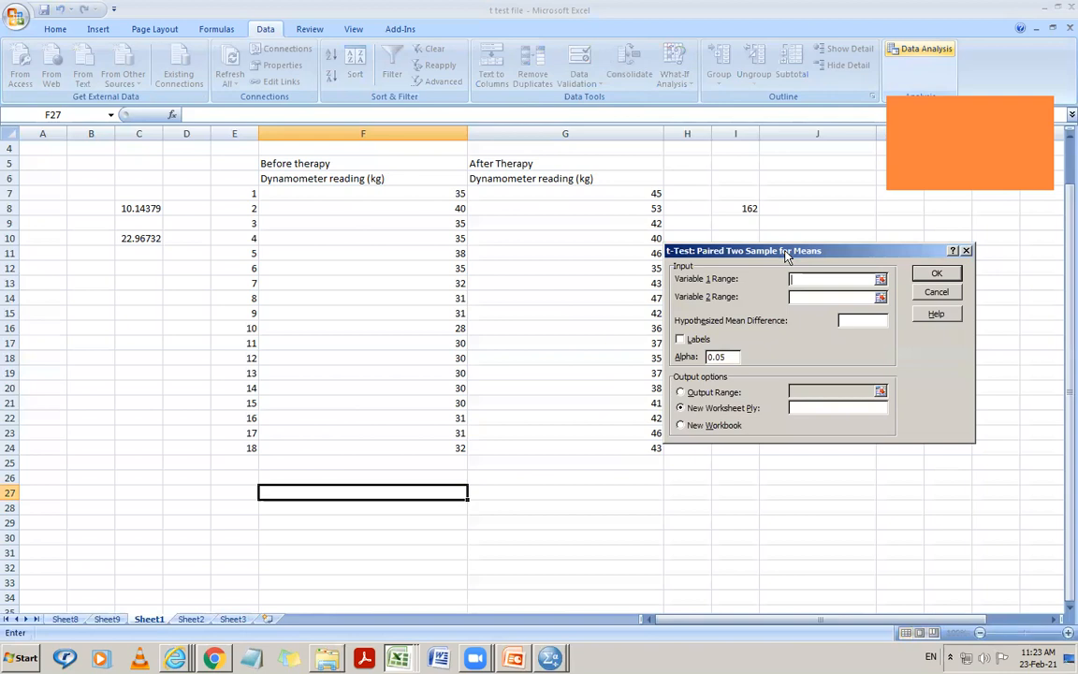
Step: Run the paired t-test with G7:G24 as Variable 1, F7:F24 as Variable 2, Labels enabled and output to a new worksheet
left_click_drag(784, 256, 858, 398)
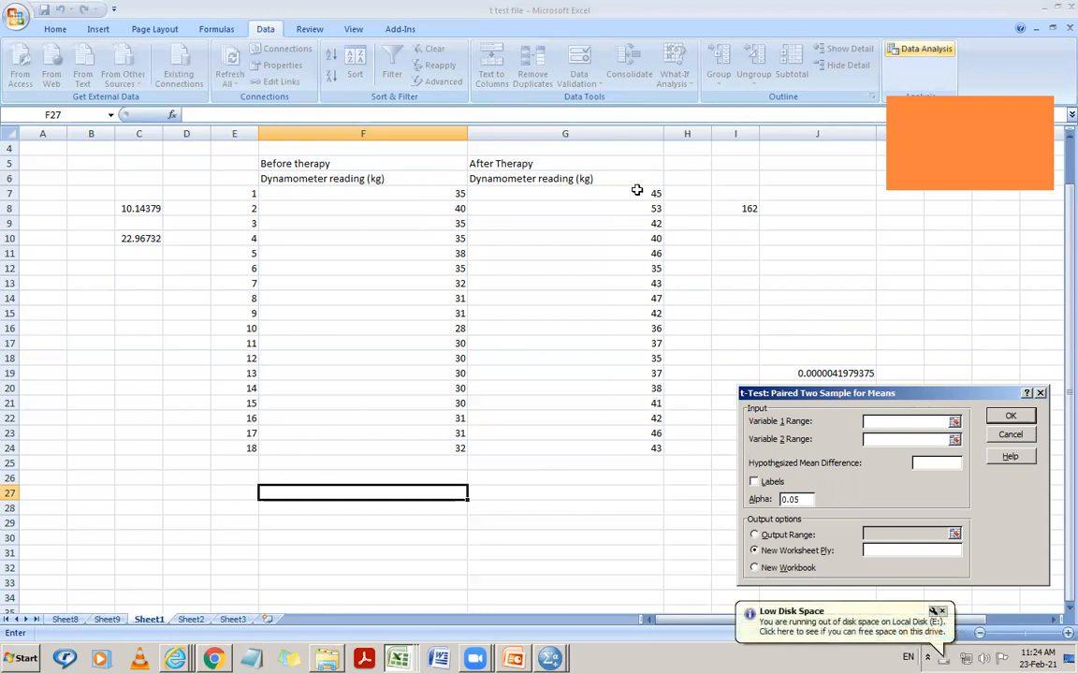
left_click_drag(655, 194, 655, 447)
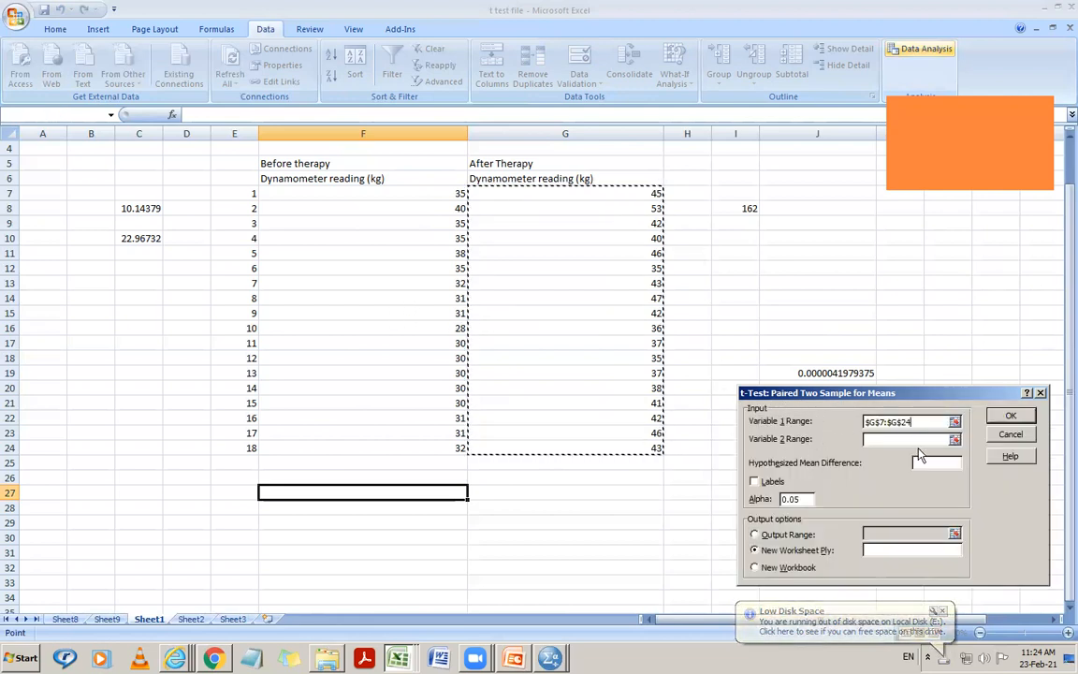
left_click(904, 439)
left_click_drag(459, 193, 460, 452)
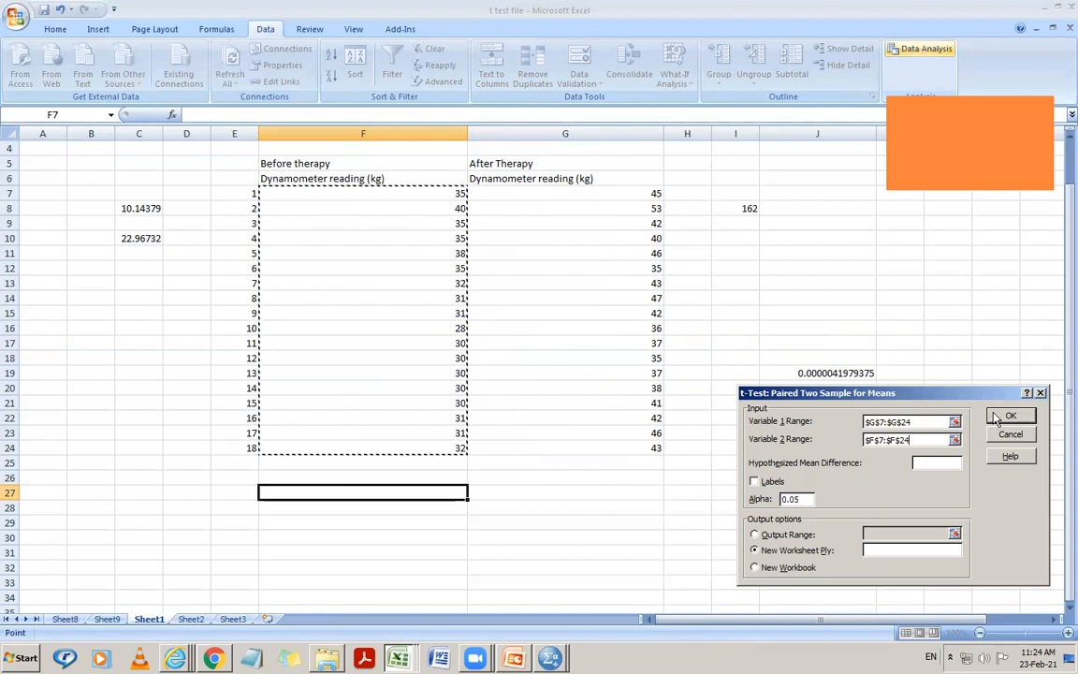
left_click(755, 482)
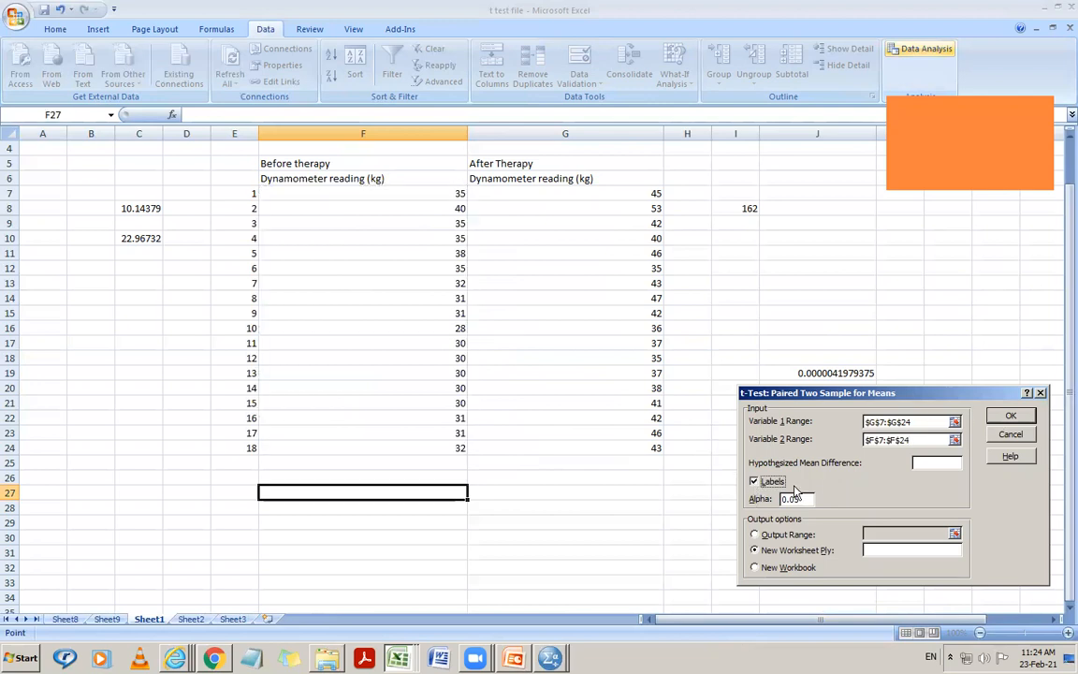
left_click(1012, 415)
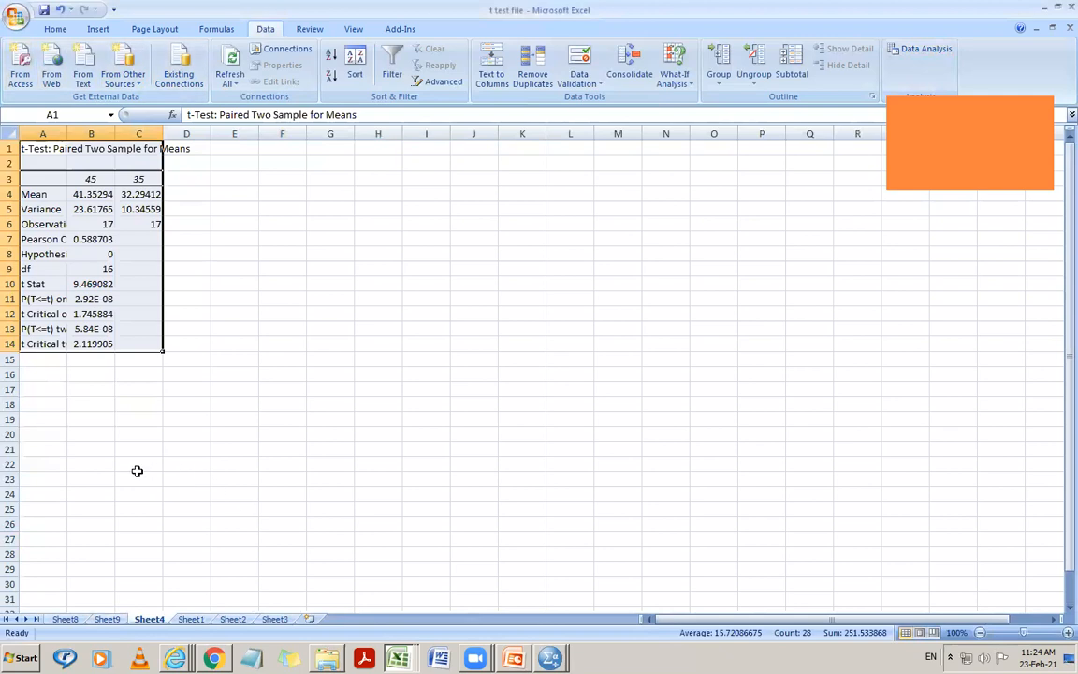
Step: Widen columns A, B and C of the t-test results to show more of the labels and values
left_click(1067, 634)
left_click(1067, 634)
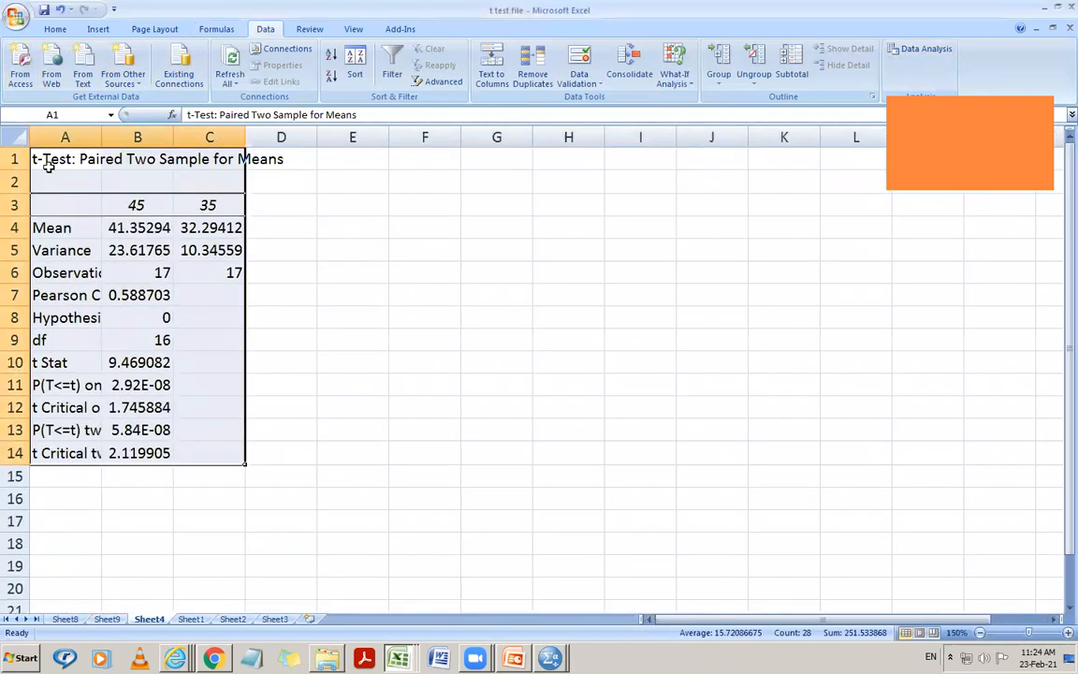
left_click_drag(102, 138, 145, 138)
left_click_drag(217, 138, 247, 142)
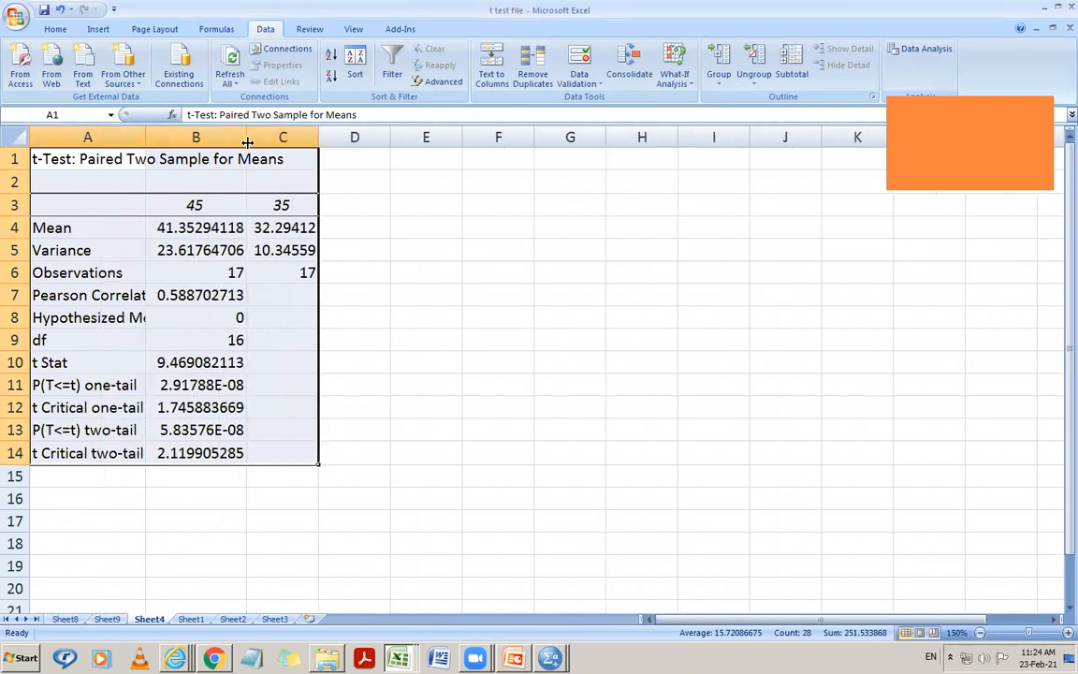
left_click_drag(318, 137, 436, 149)
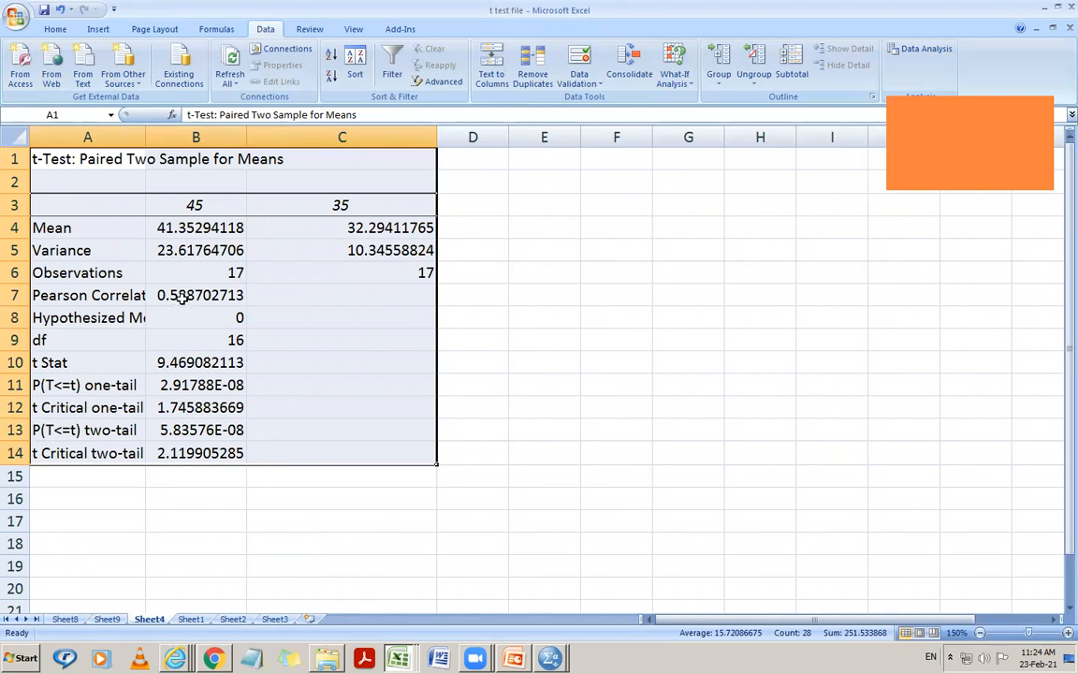
Step: Fill the t Stat value in B10 and the t Critical two-tail value in B14 with yellow
left_click(173, 362)
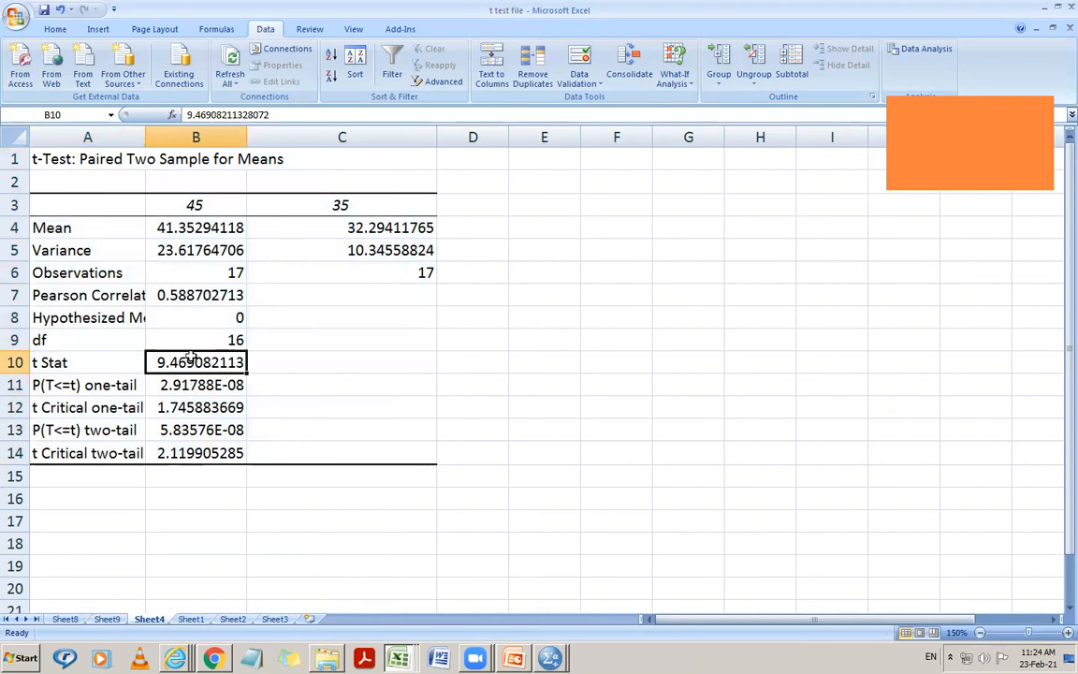
left_click(54, 29)
left_click(220, 76)
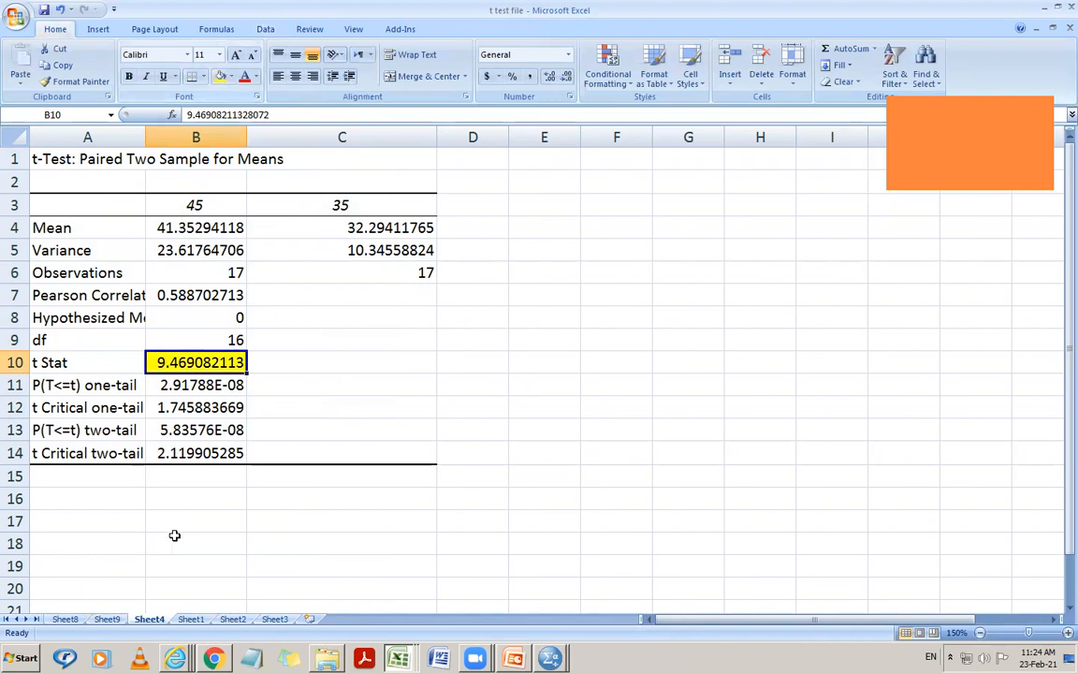
left_click(192, 453)
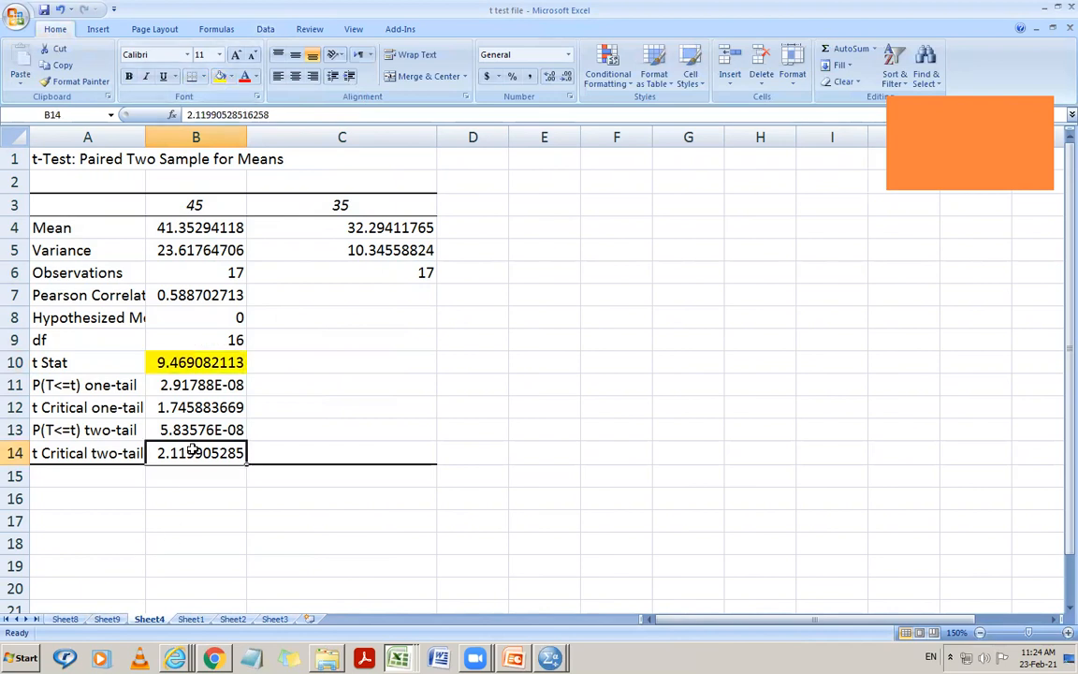
left_click(221, 79)
left_click(91, 541)
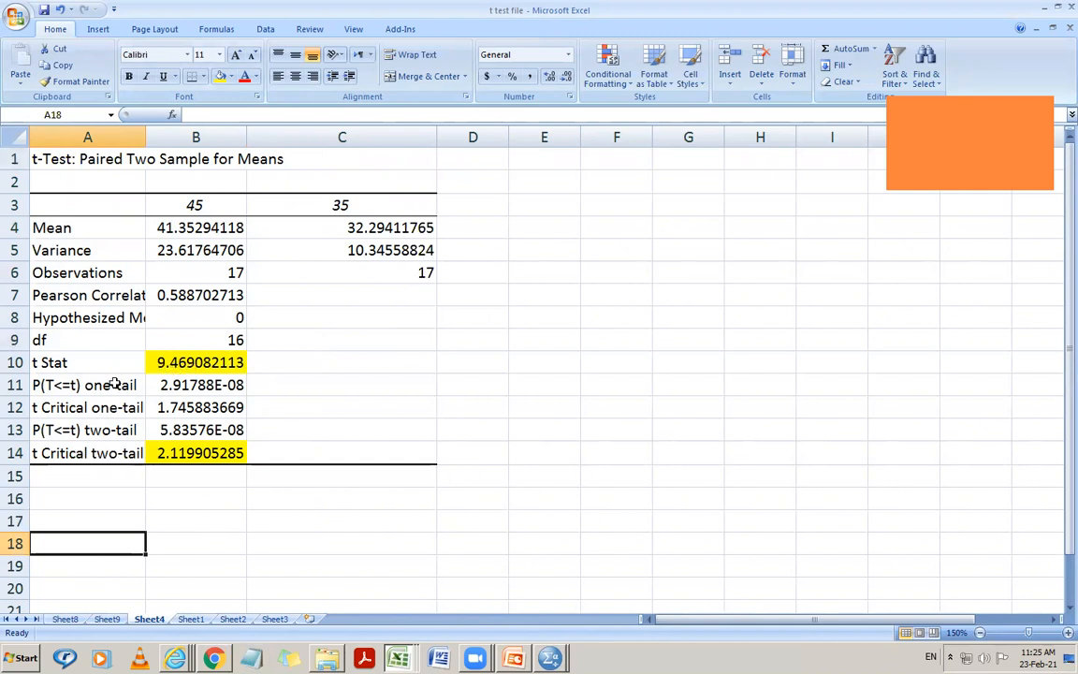
Step: Compare the t Stat value in B10 with the t Critical two-tail value in B14
left_click(164, 369)
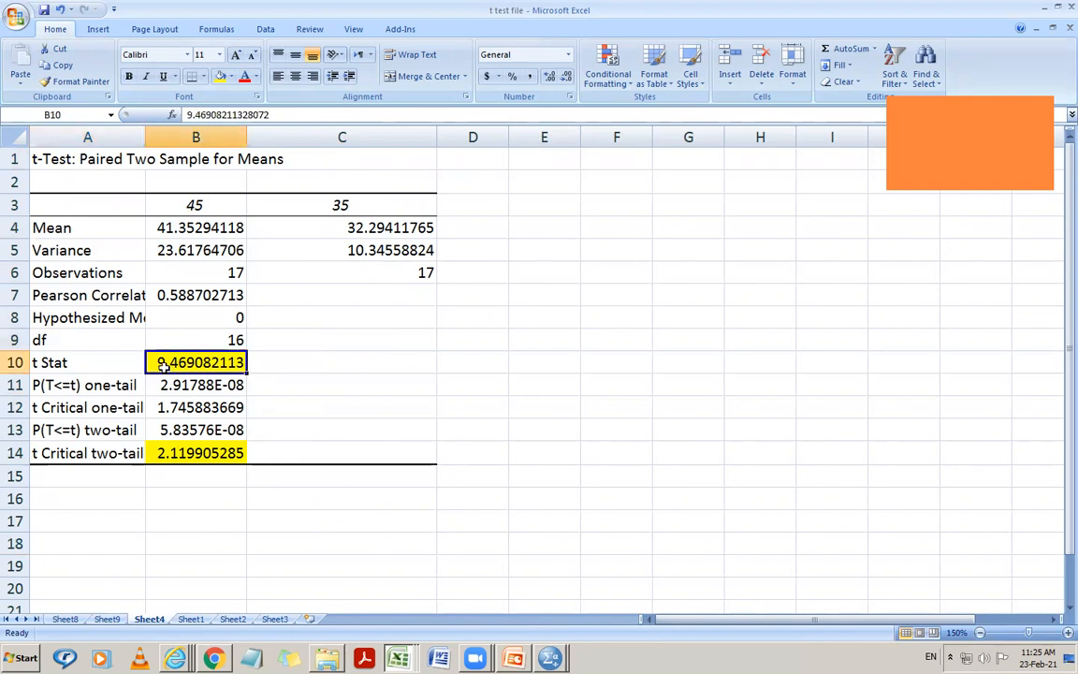
left_click(161, 454)
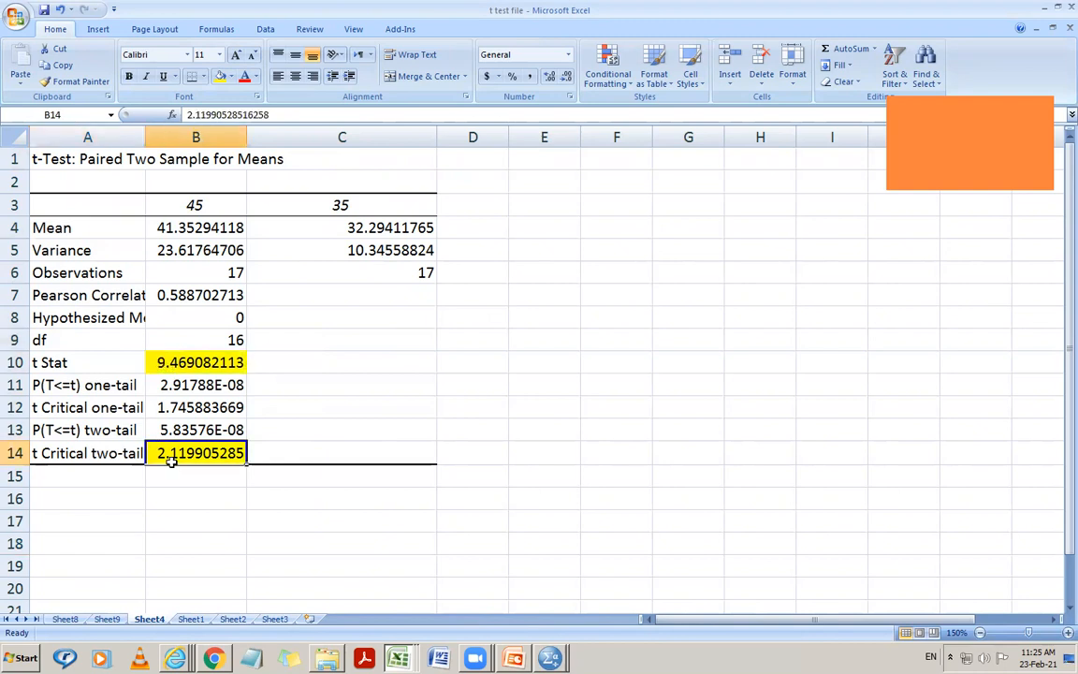
left_click(157, 365)
left_click(178, 449)
left_click(174, 361)
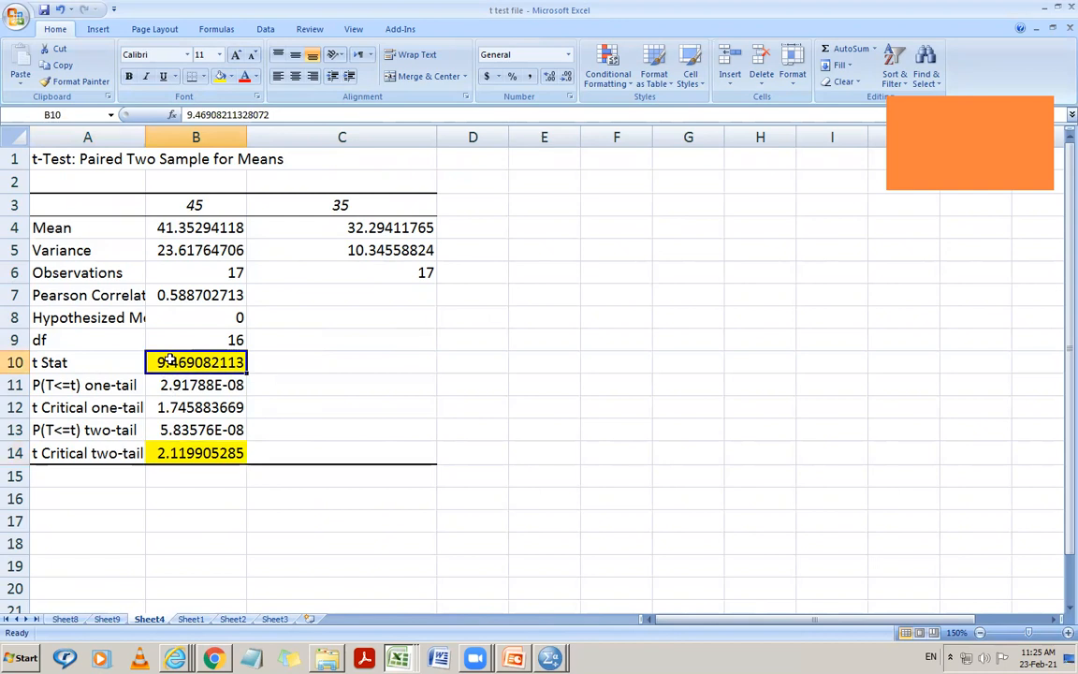
left_click(193, 455)
left_click(197, 363)
left_click(204, 458)
Step: Change the fill of the t Stat value in B10 to light green
left_click(198, 363)
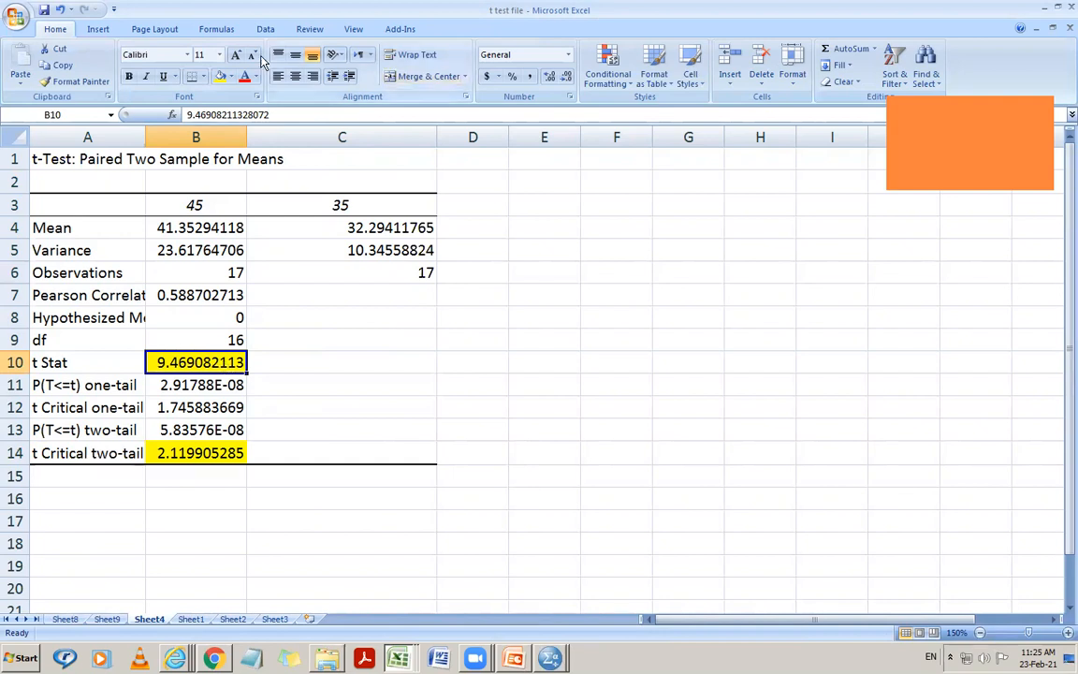
left_click(232, 81)
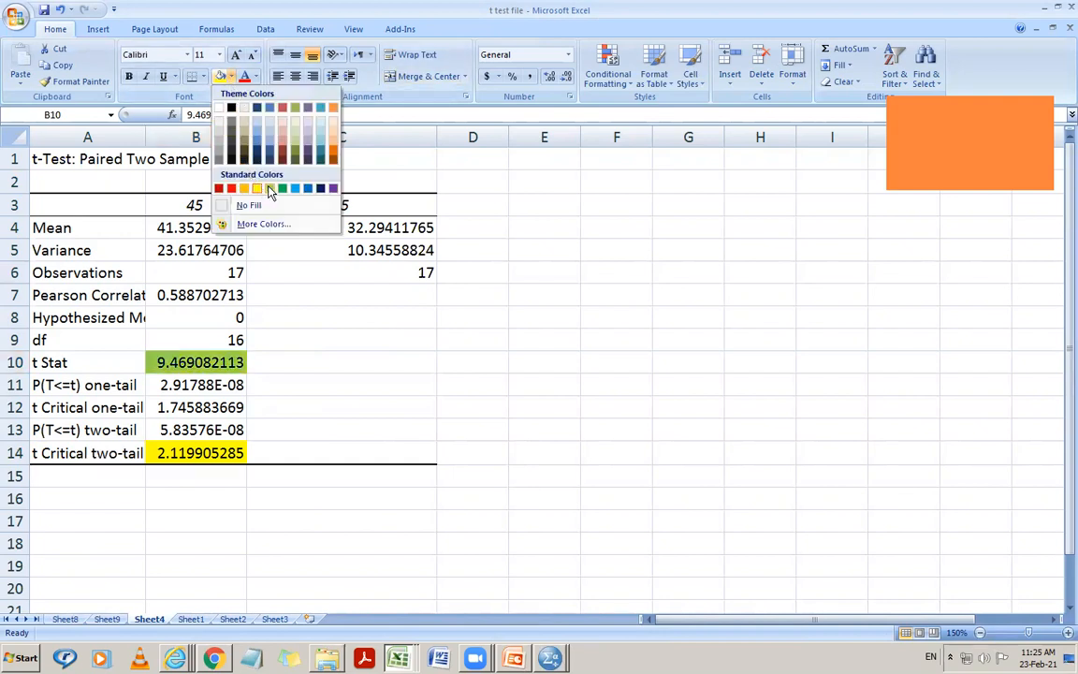
left_click(243, 177)
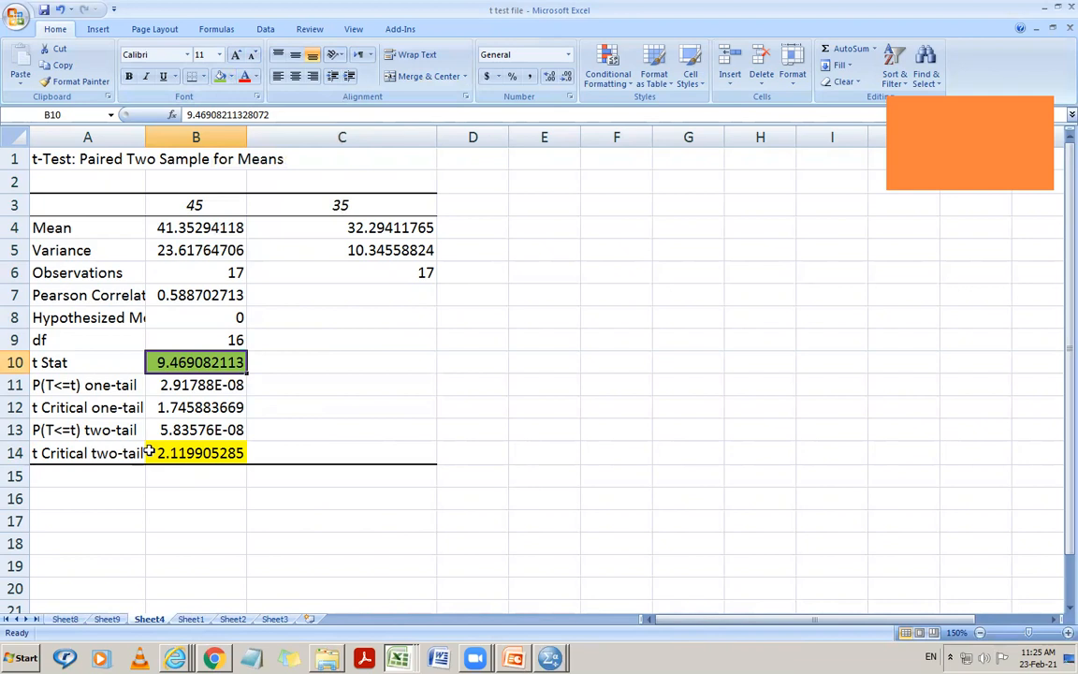
Step: Copy the before and after therapy readings in F7:G24 on Sheet1
left_click(386, 642)
left_click(191, 619)
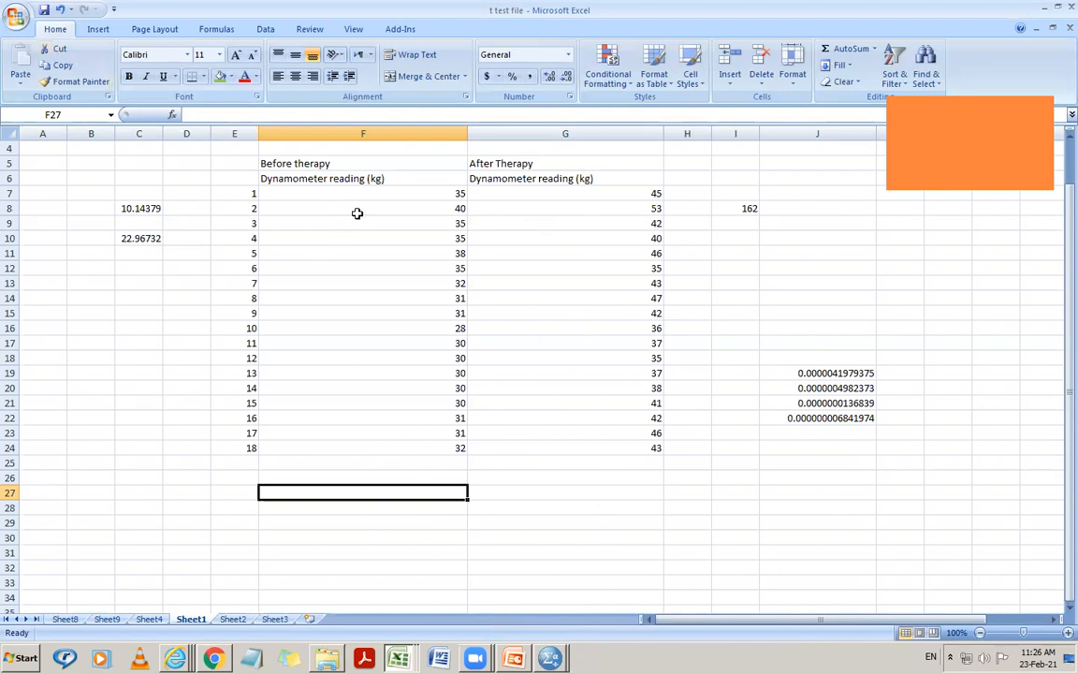
mouse_move(381, 191)
left_mouse_down()
mouse_move(599, 269)
mouse_move(601, 440)
left_mouse_up()
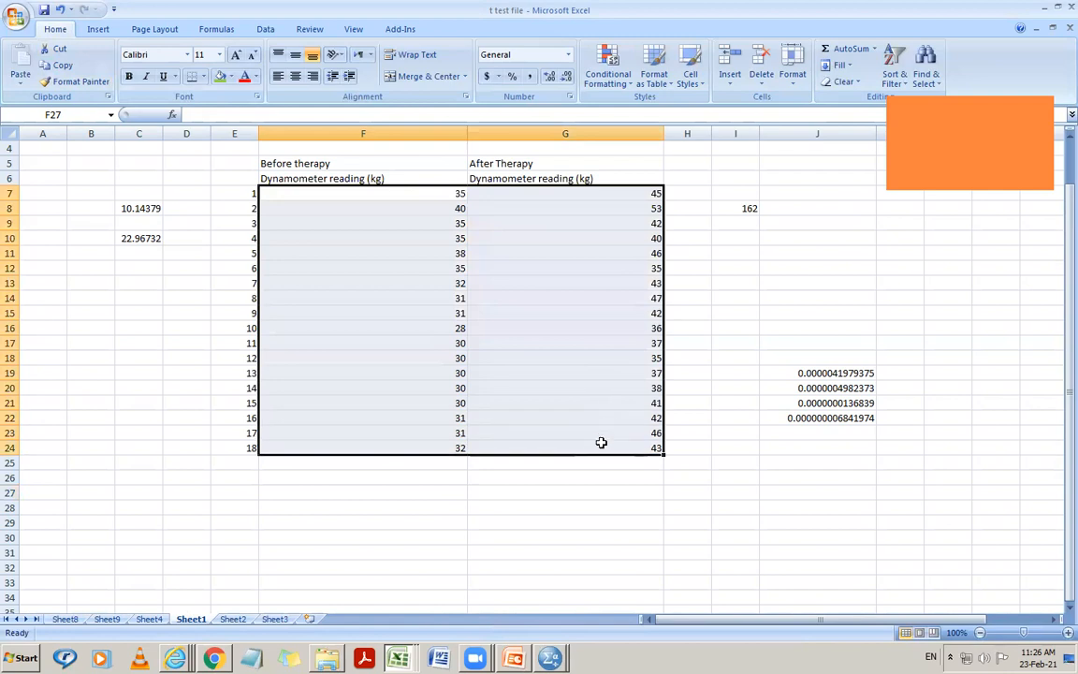
key("ctrl+c")
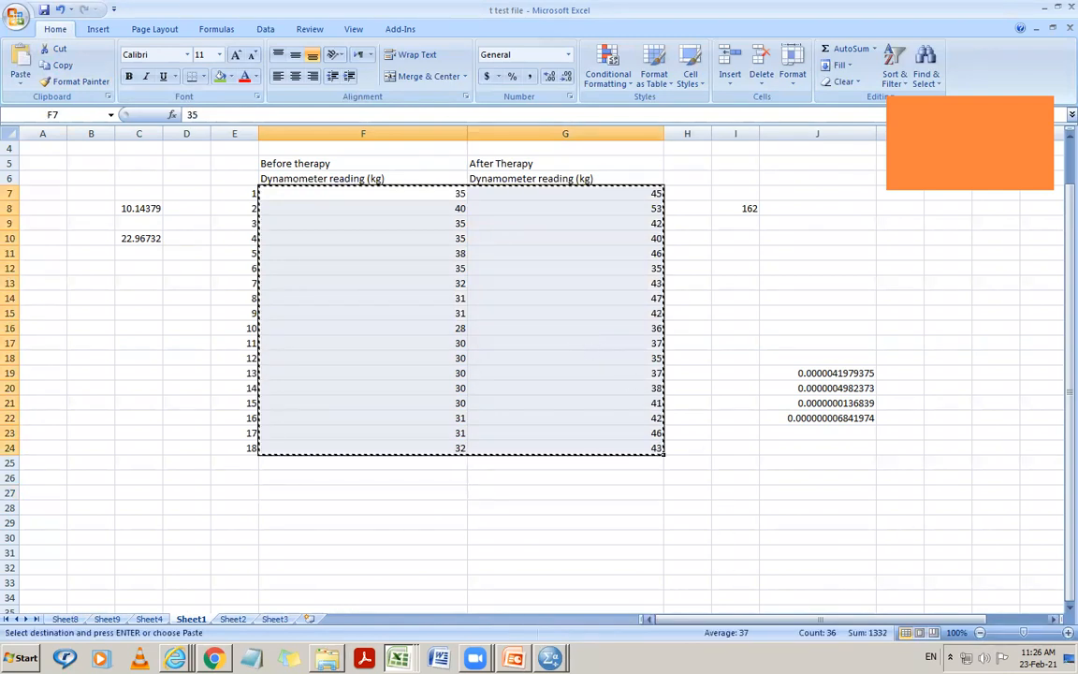
Step: Switch to SPSS and close the Output2 viewer without saving its contents
left_click(557, 658)
left_click(468, 560)
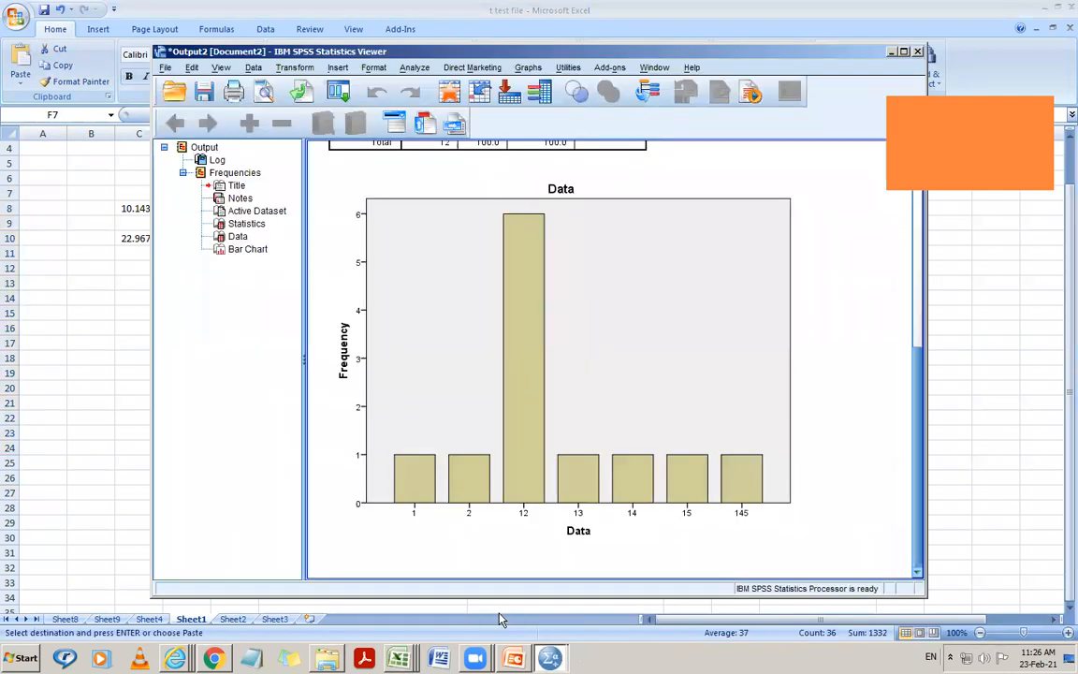
left_click(918, 53)
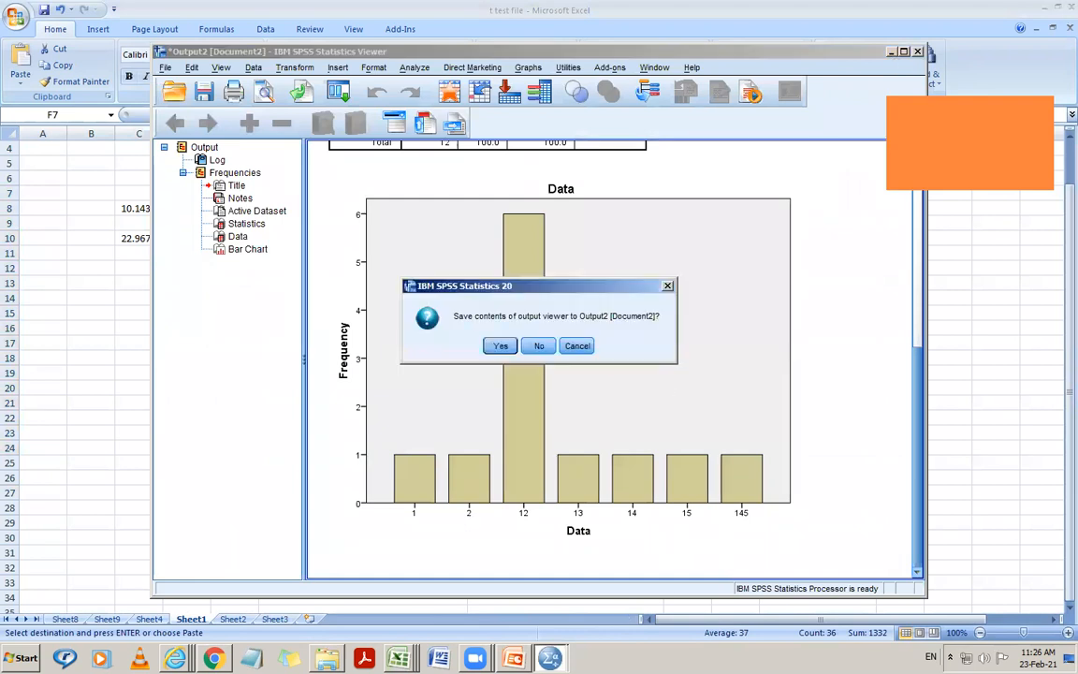
left_click(539, 346)
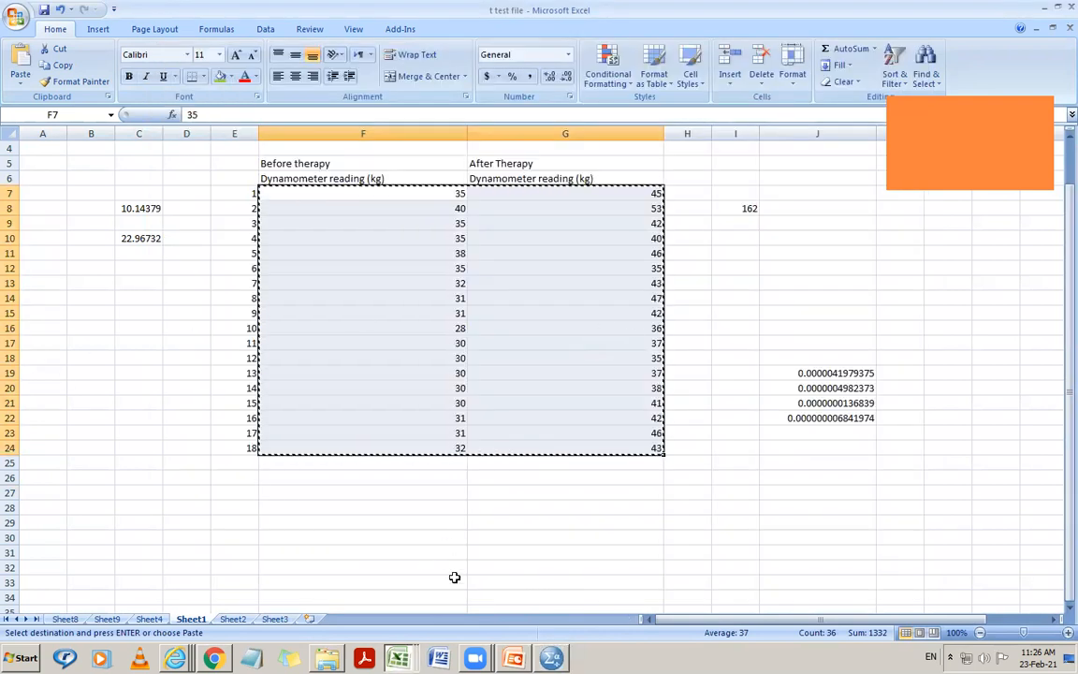
Step: Create a new SPSS dataset and paste the copied therapy readings from the first row of the first column
left_click(552, 655)
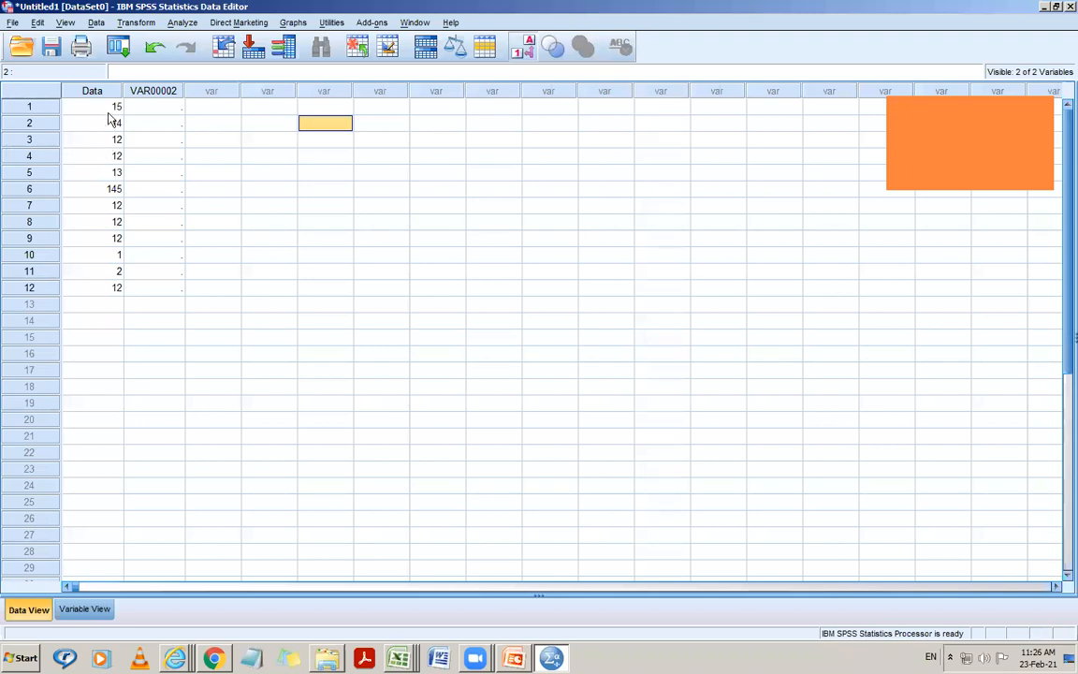
left_click(14, 21)
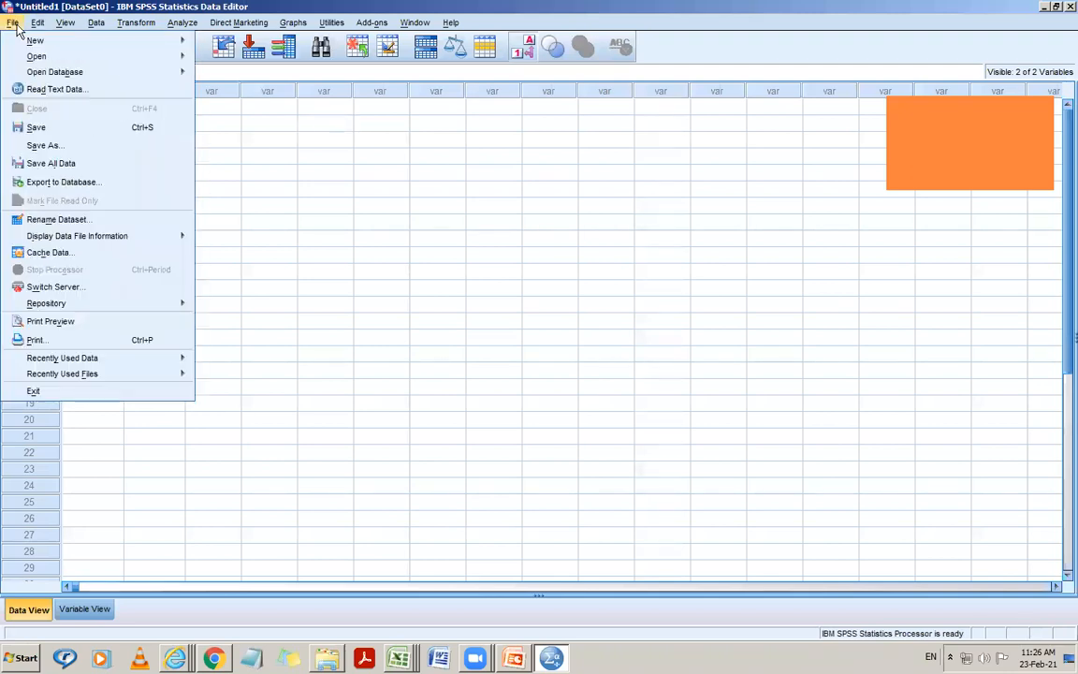
mouse_move(58, 45)
left_click(210, 43)
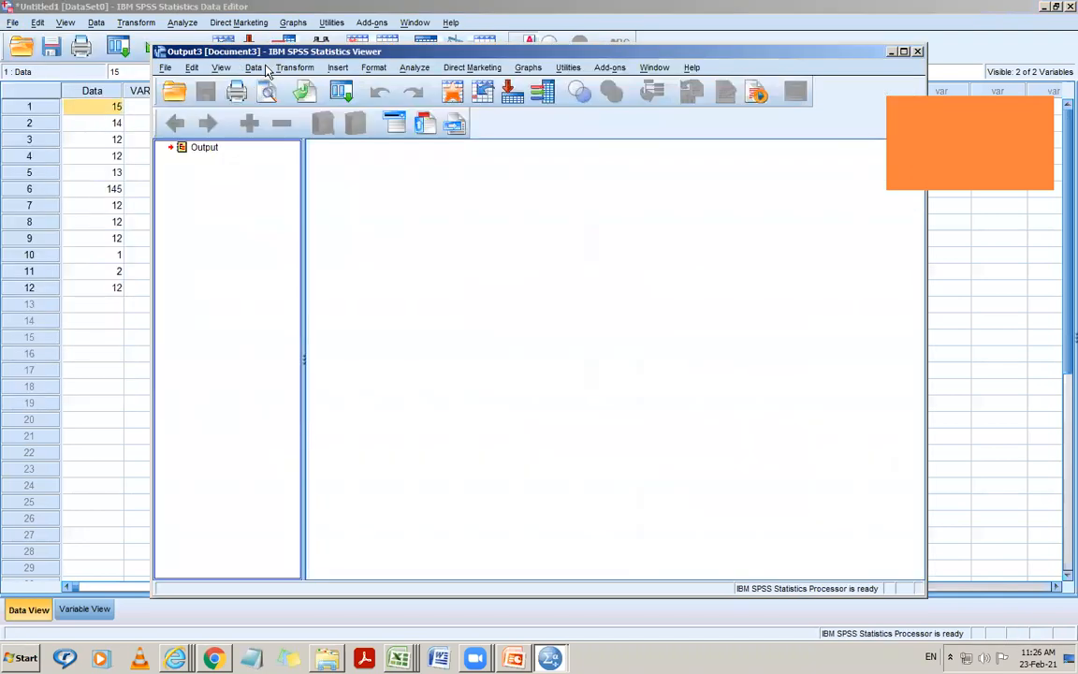
left_click(104, 108)
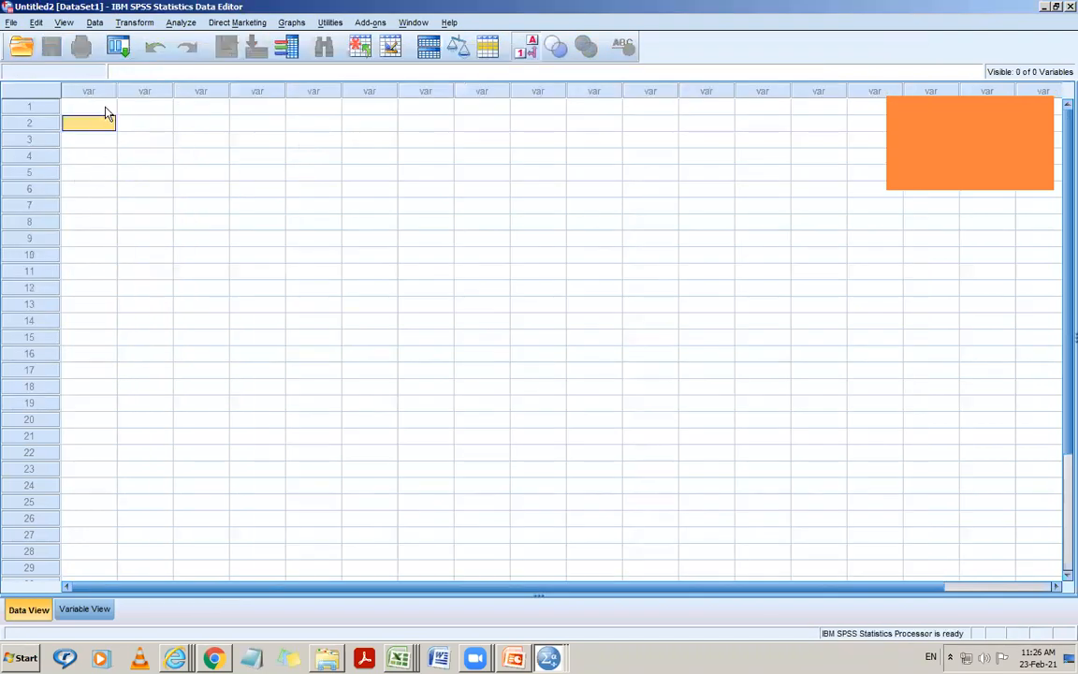
key("ctrl+v")
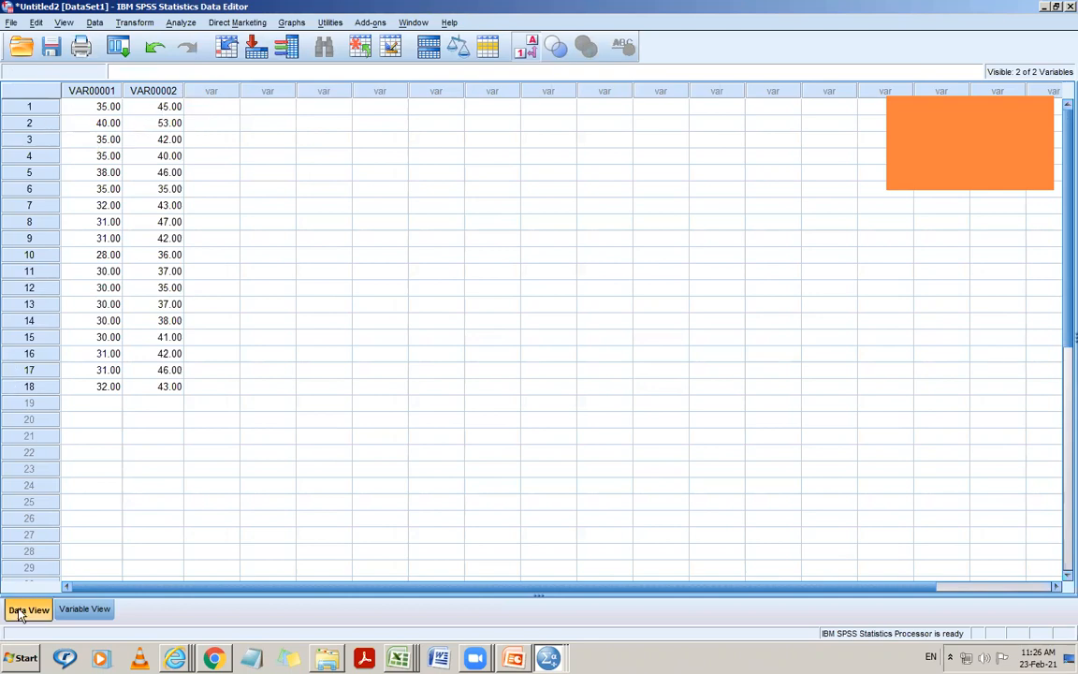
Step: Rename the first variable "before" and the second variable "after"
left_click(82, 610)
left_click(87, 89)
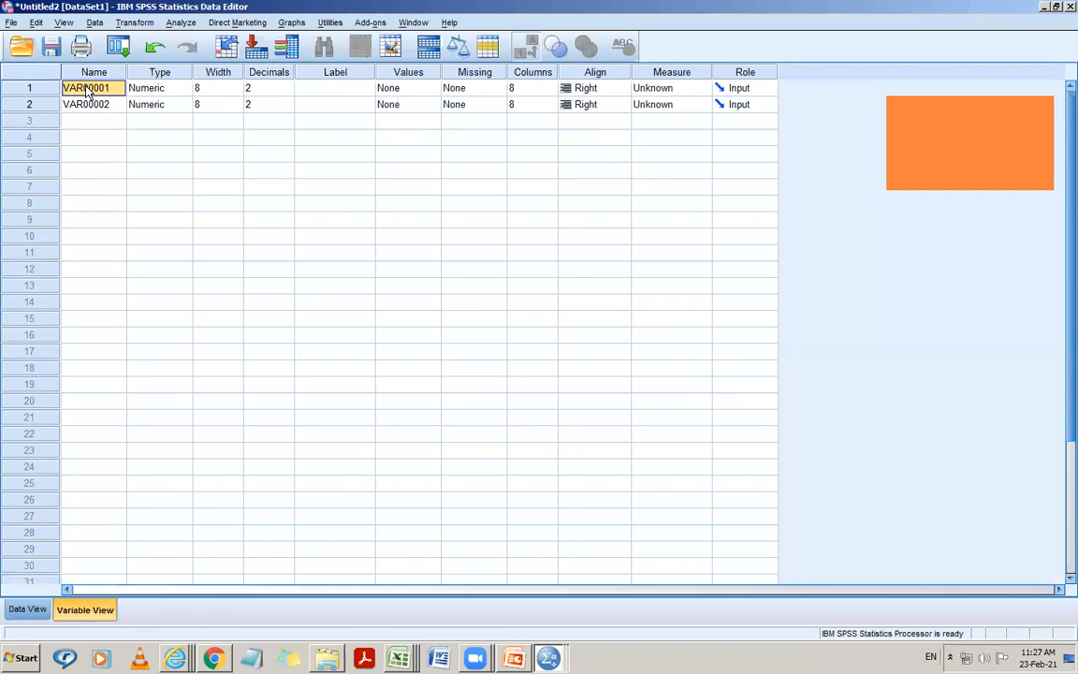
double_click(87, 88)
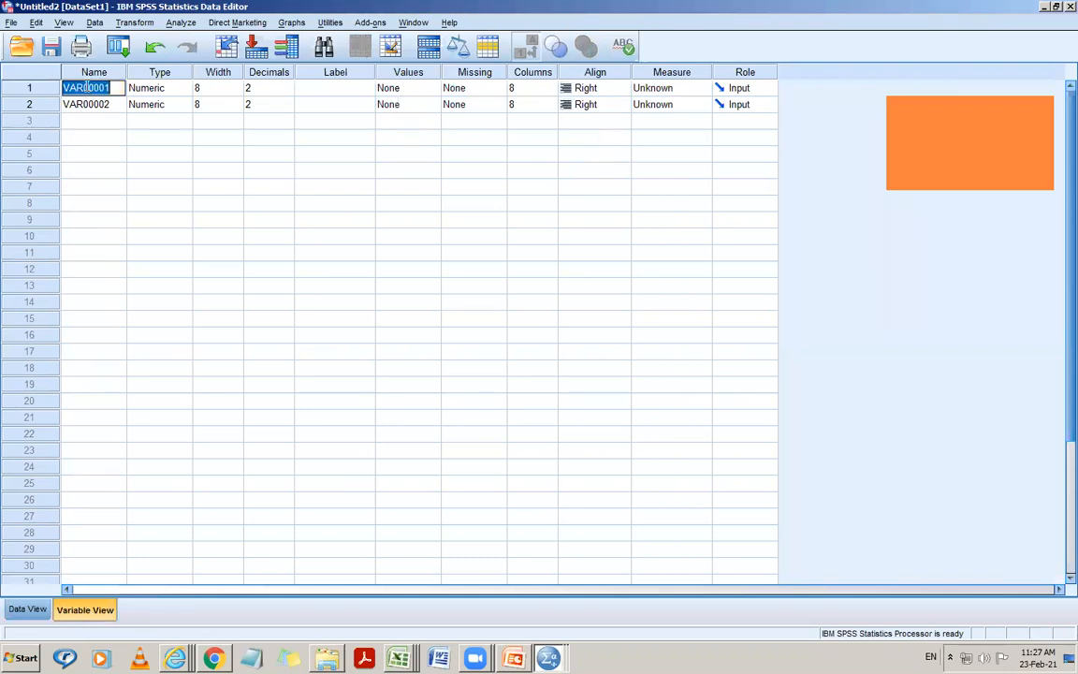
type("before")
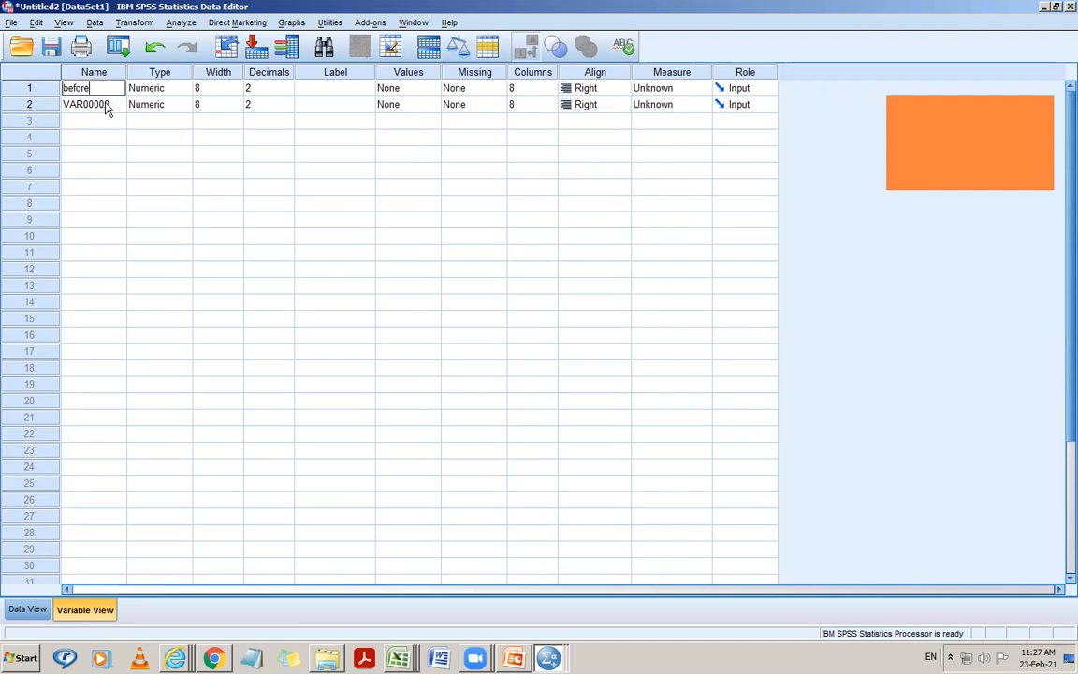
left_click(108, 104)
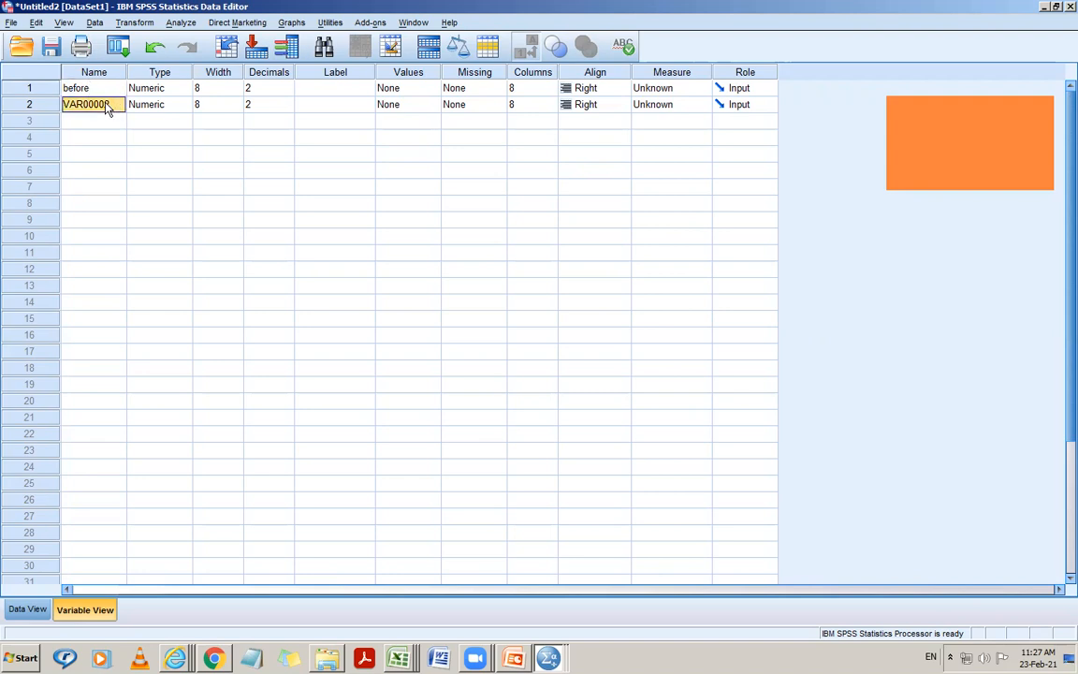
double_click(110, 104)
type("after")
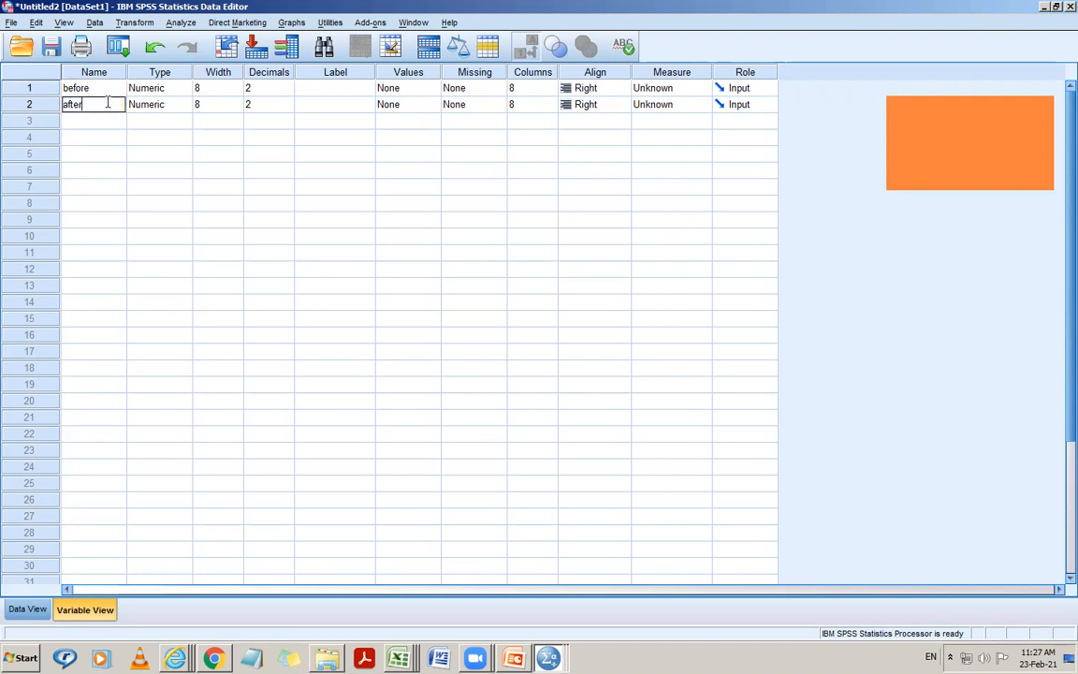
left_click(96, 153)
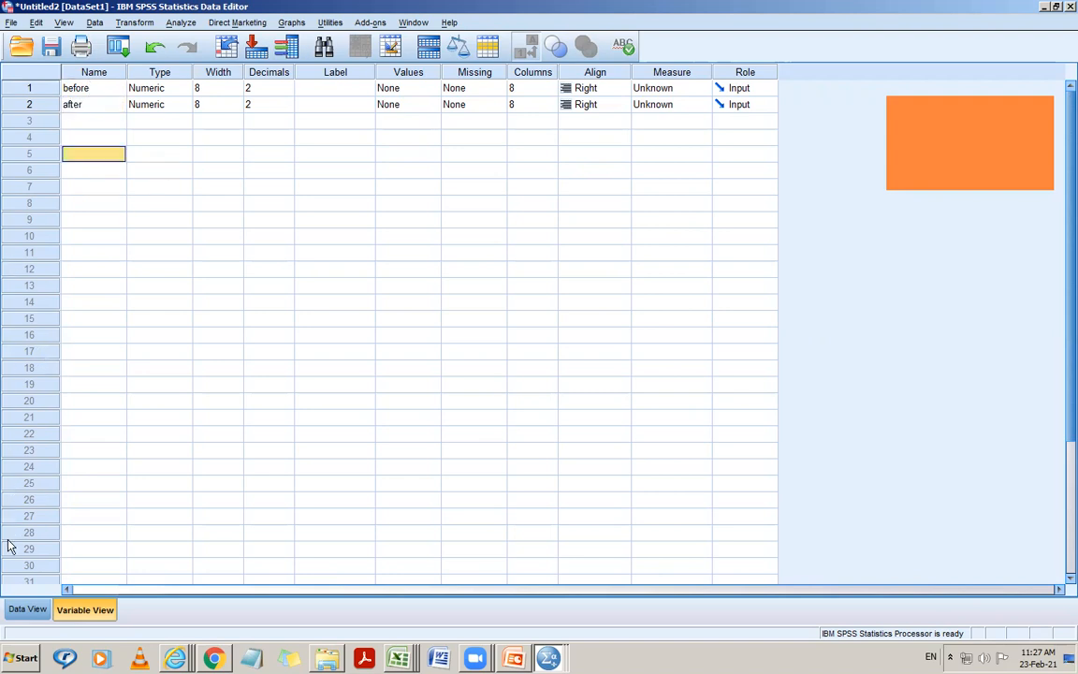
Step: Set up a Paired-Samples T Test in SPSS with before as Variable1 and after as Variable2 of the first pair
left_click(23, 610)
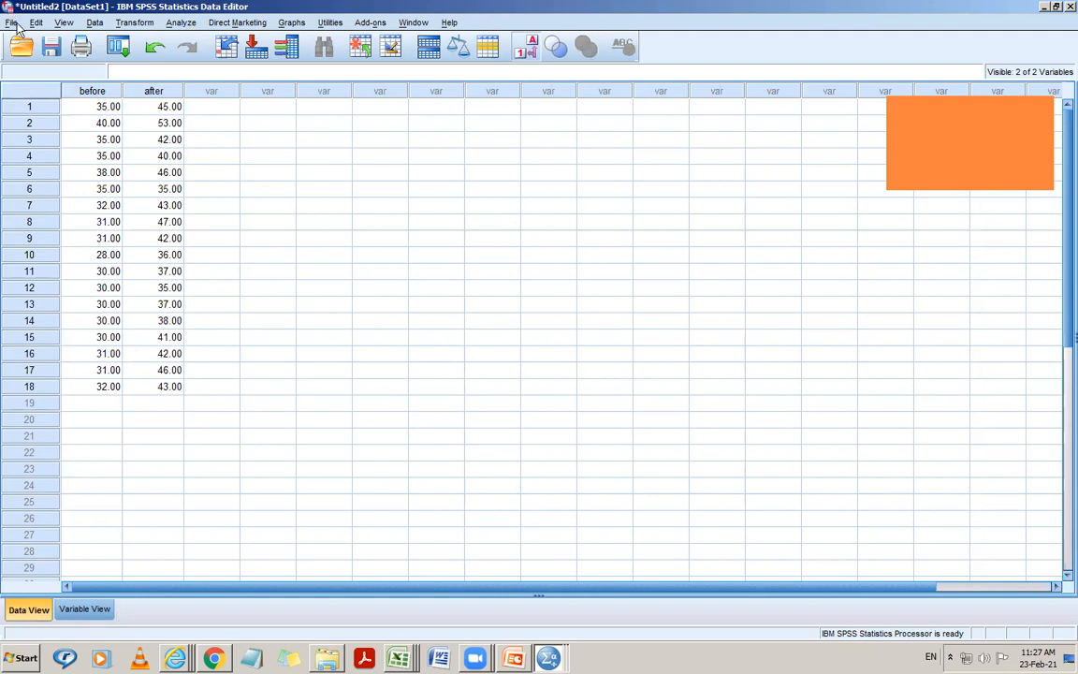
left_click(179, 25)
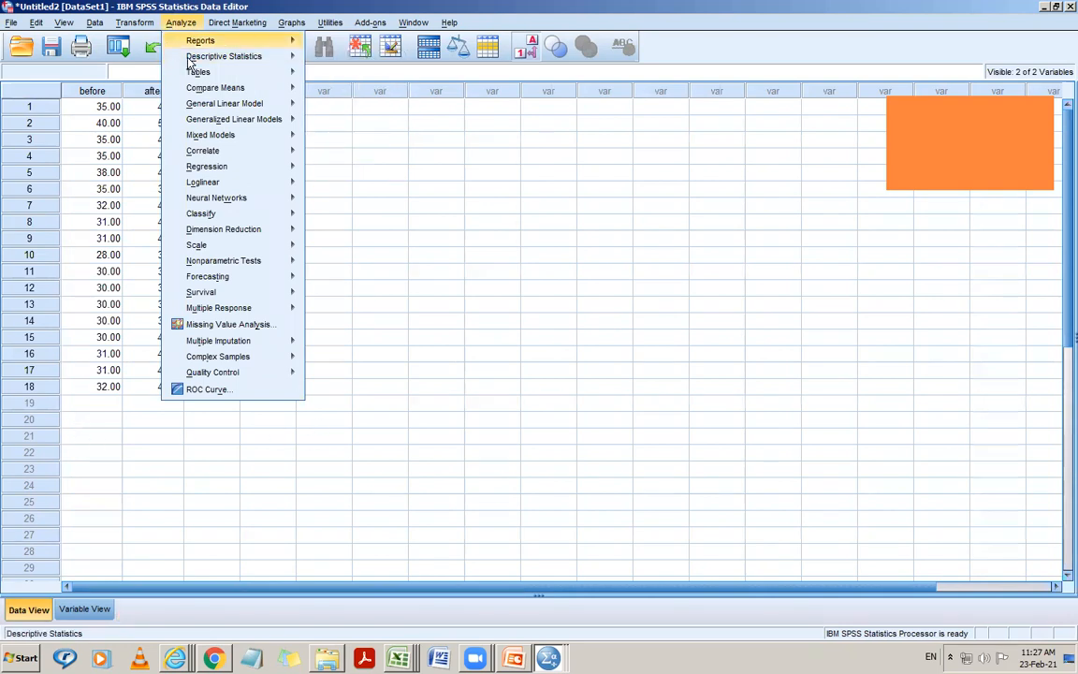
mouse_move(225, 91)
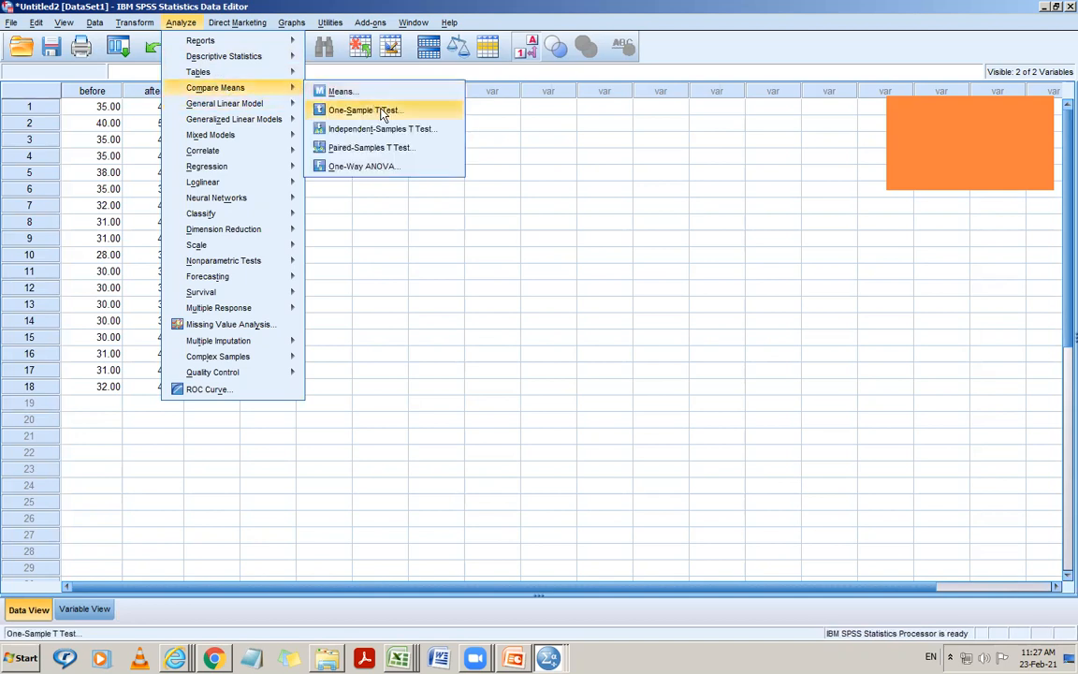
left_click(385, 154)
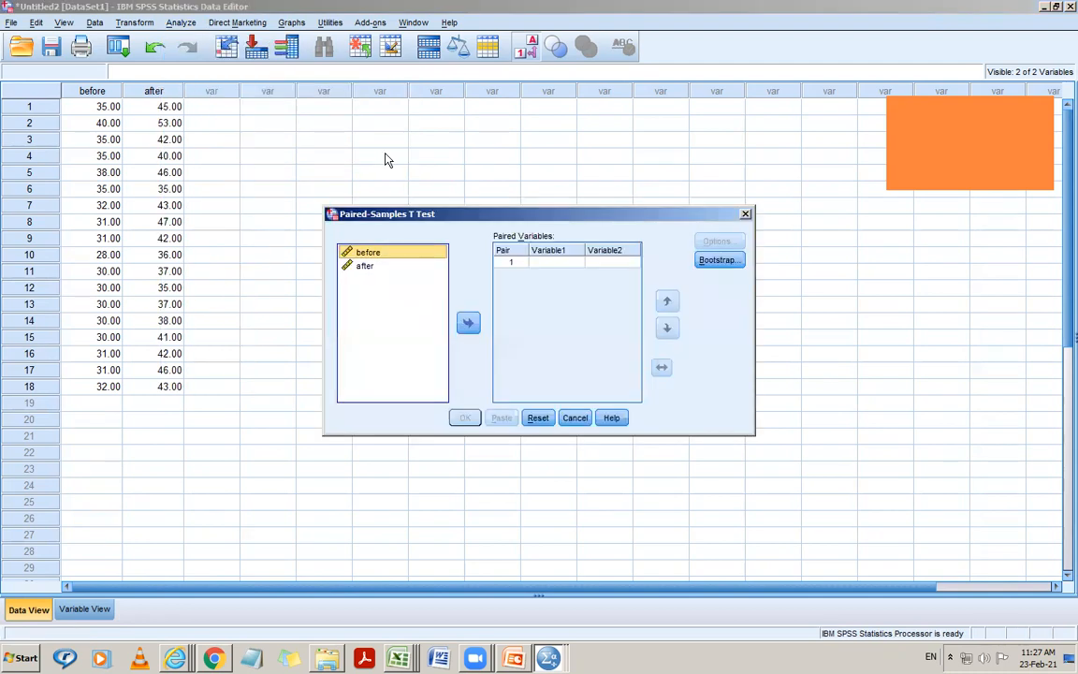
left_click(367, 267)
left_click(370, 255)
left_click(468, 323)
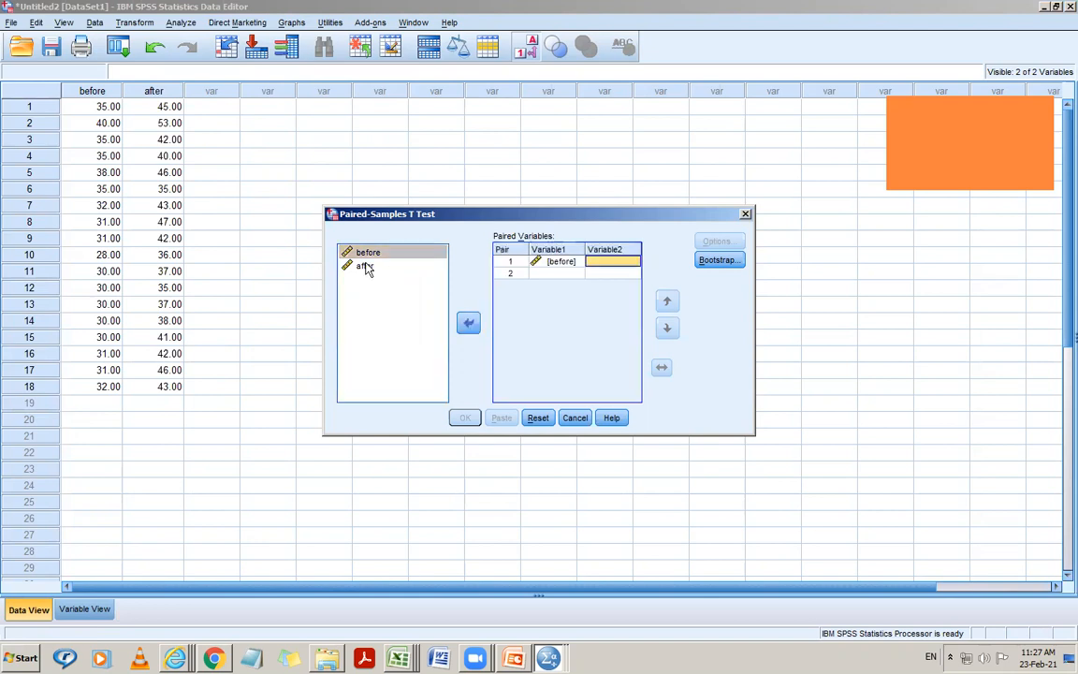
left_click(365, 267)
left_click(470, 323)
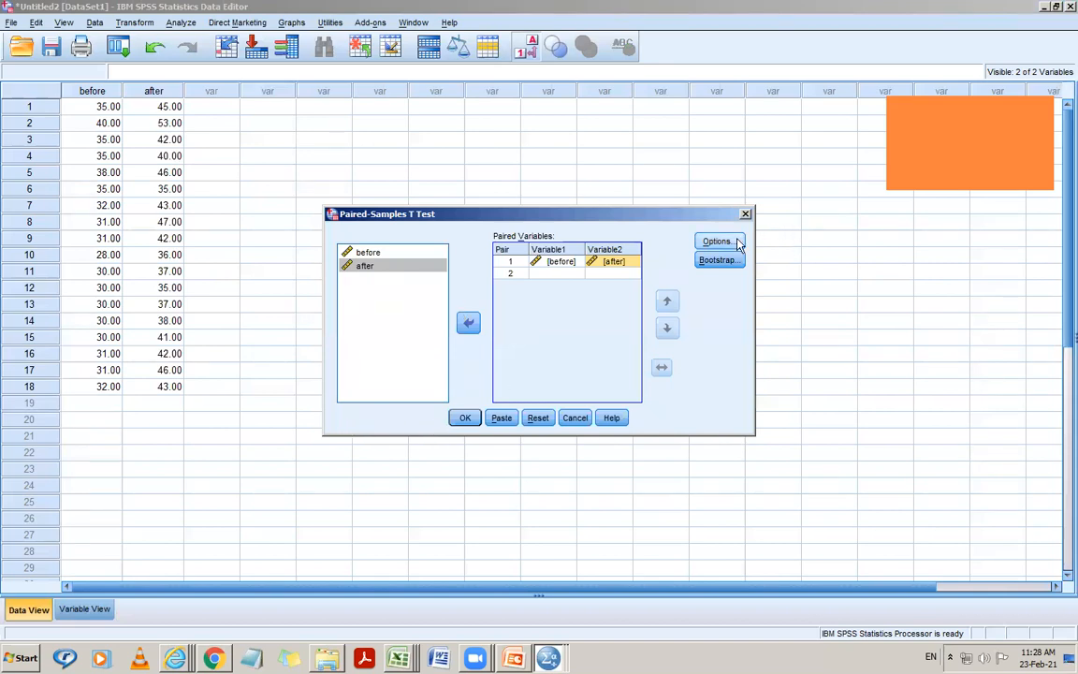
Step: Check the confidence interval options, run the paired-samples t-test, and review the Paired Samples Test table in the output
left_click(735, 241)
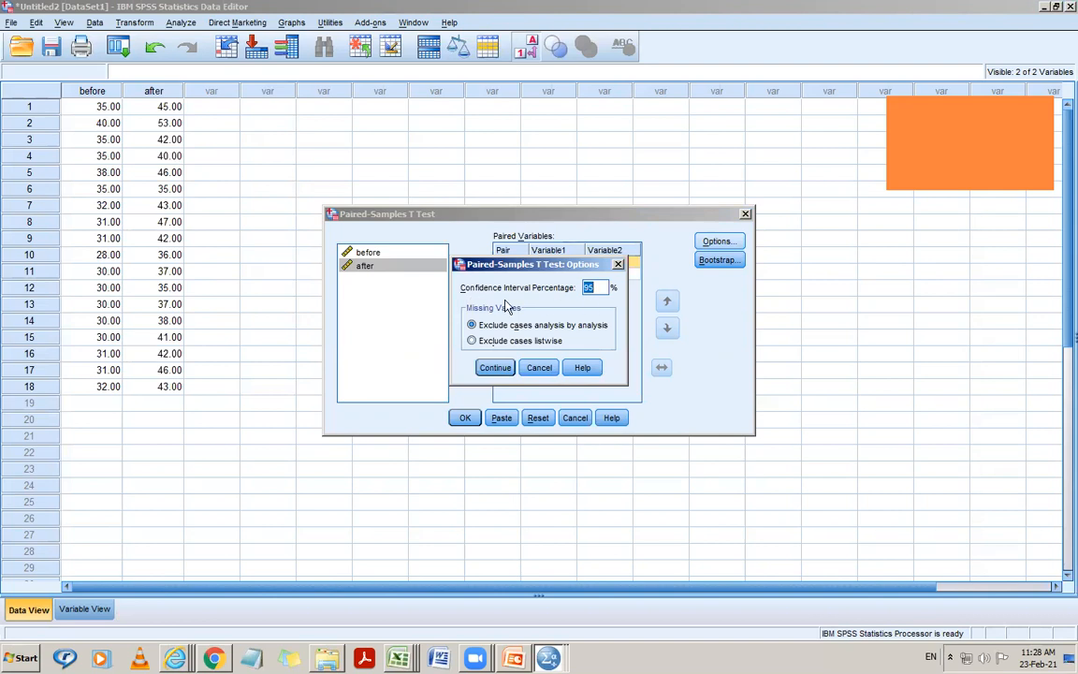
left_click(527, 371)
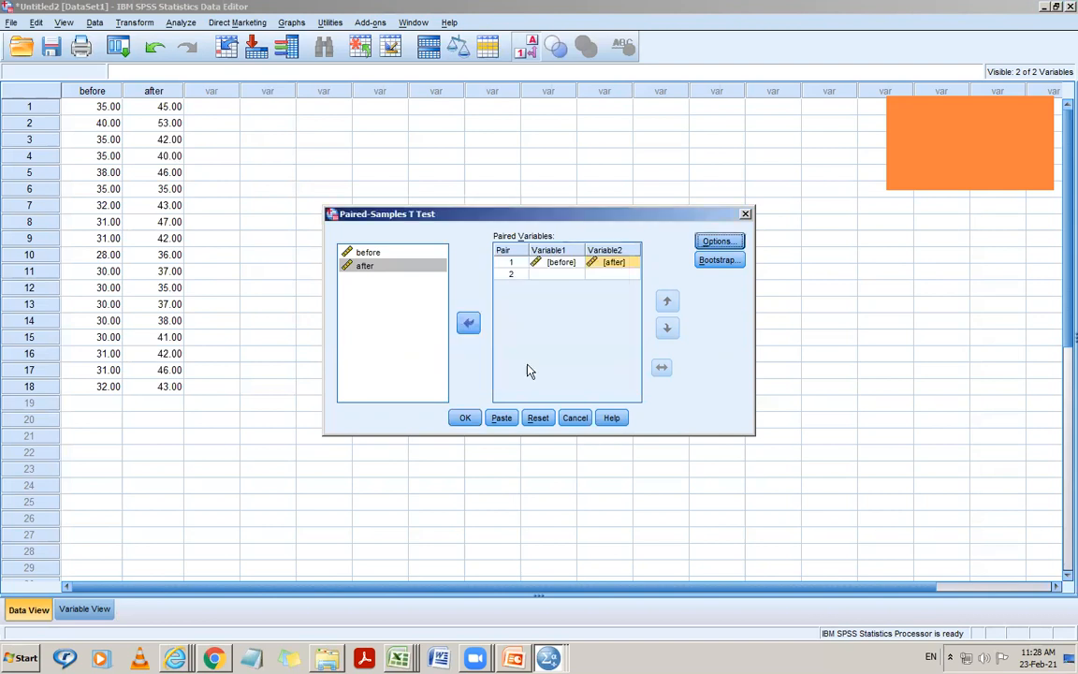
left_click(465, 418)
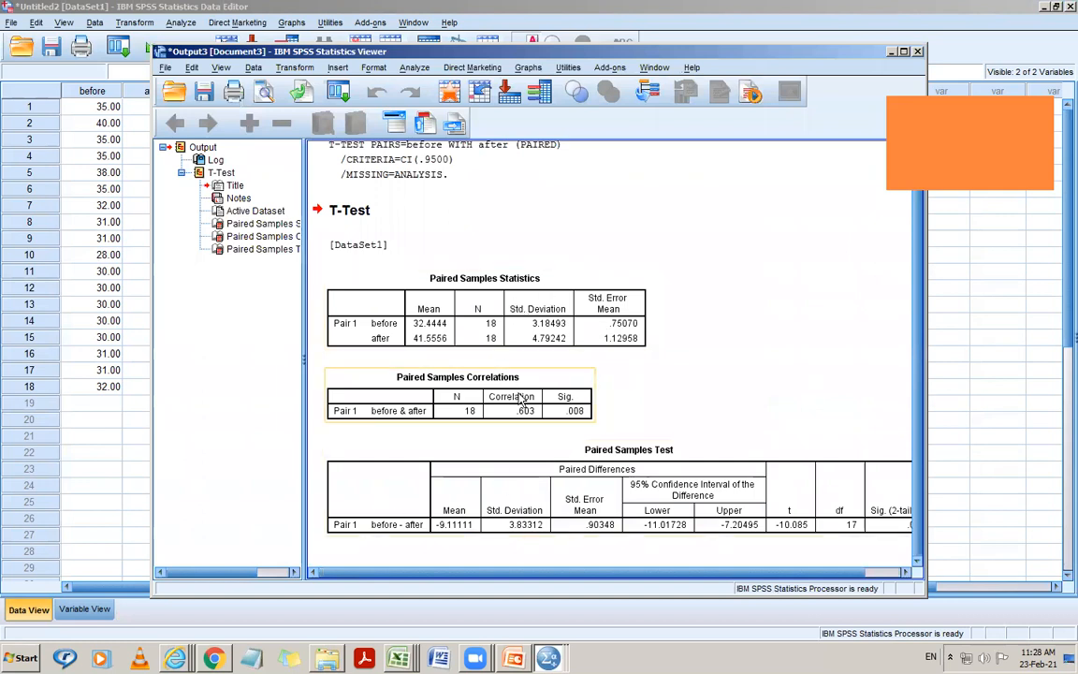
scroll(514, 370, "up", 1)
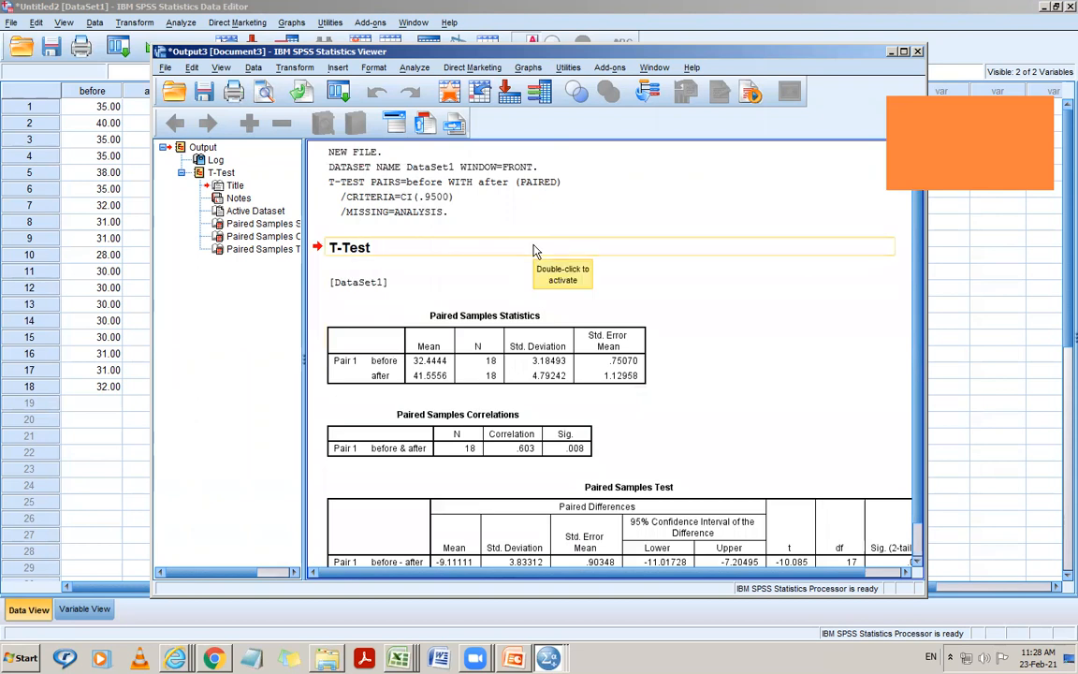
scroll(533, 250, "down", 1)
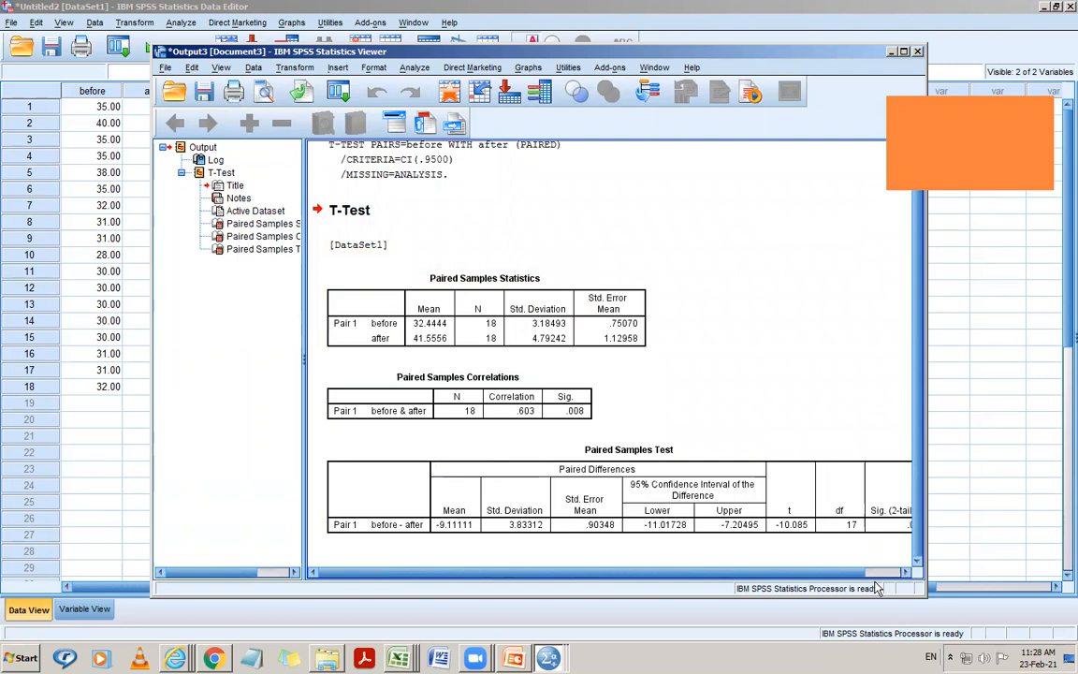
left_click(877, 574)
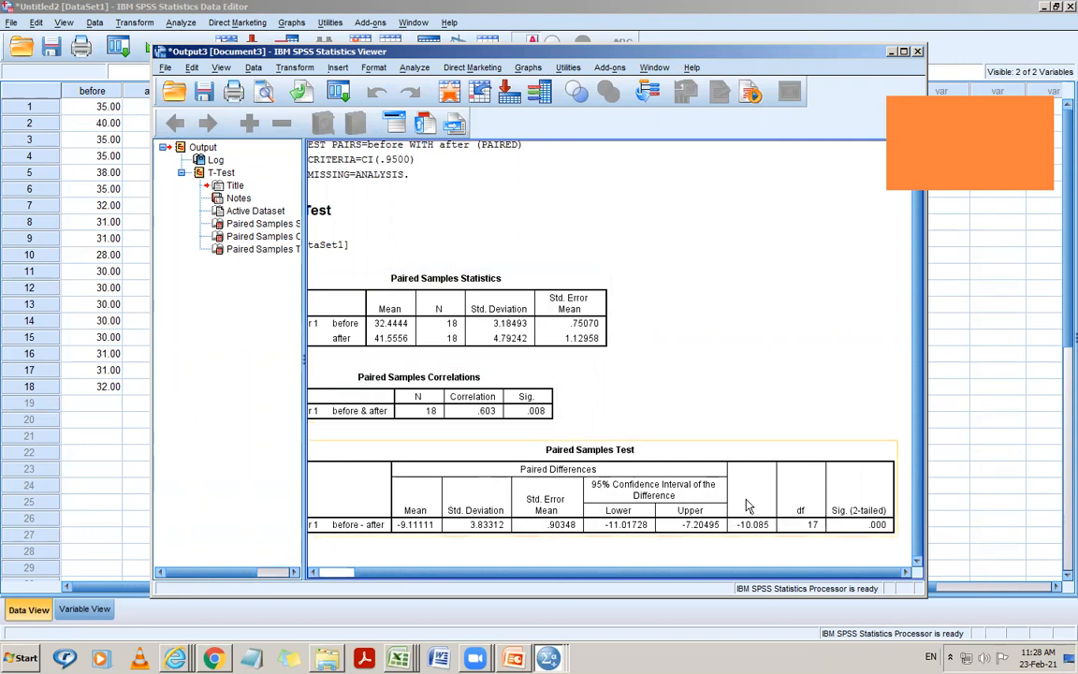
left_click(734, 549)
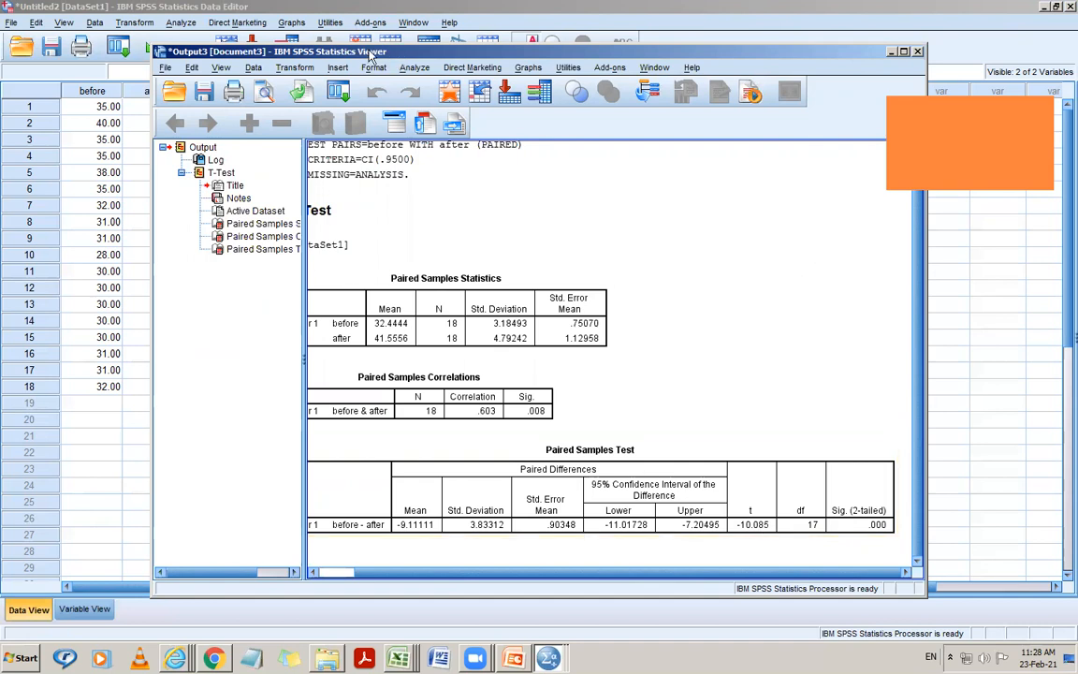
Step: Add a second pair with after as Variable1 and before as Variable2, and run the Paired-Samples T Test on both pairs
left_click_drag(367, 51, 555, 102)
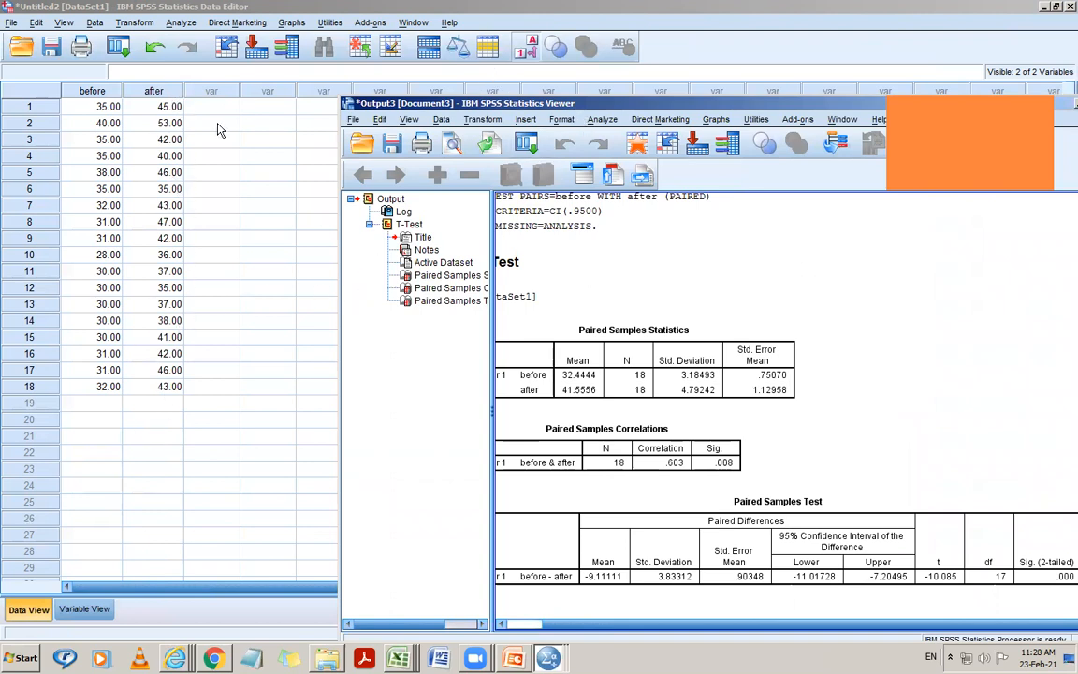
left_click(250, 157)
left_click(180, 22)
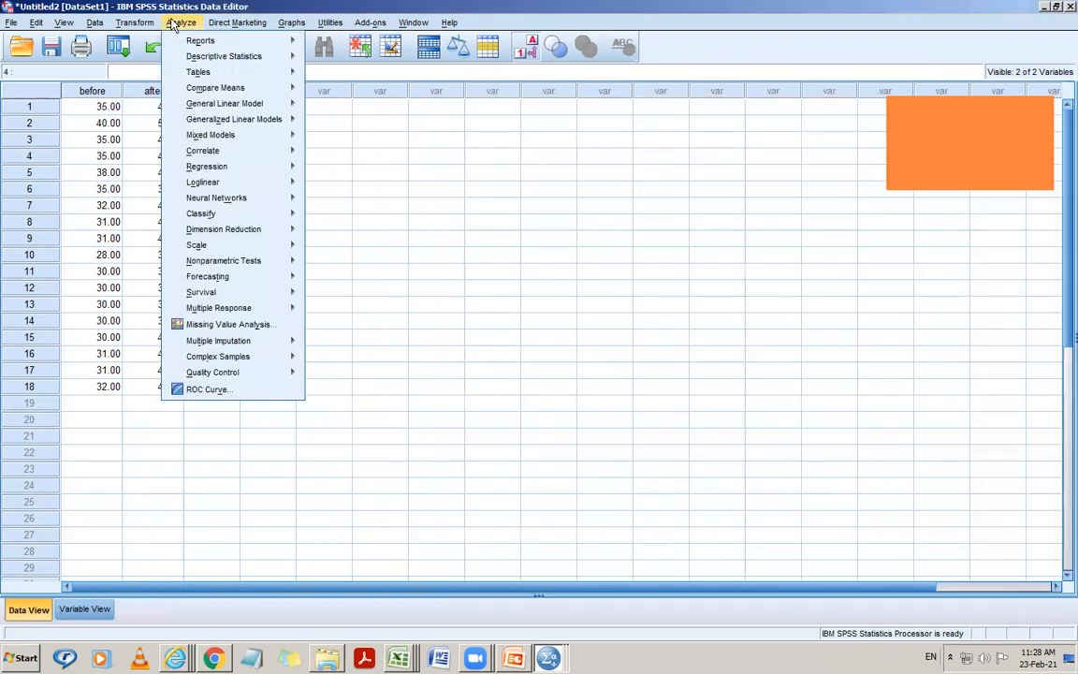
mouse_move(204, 93)
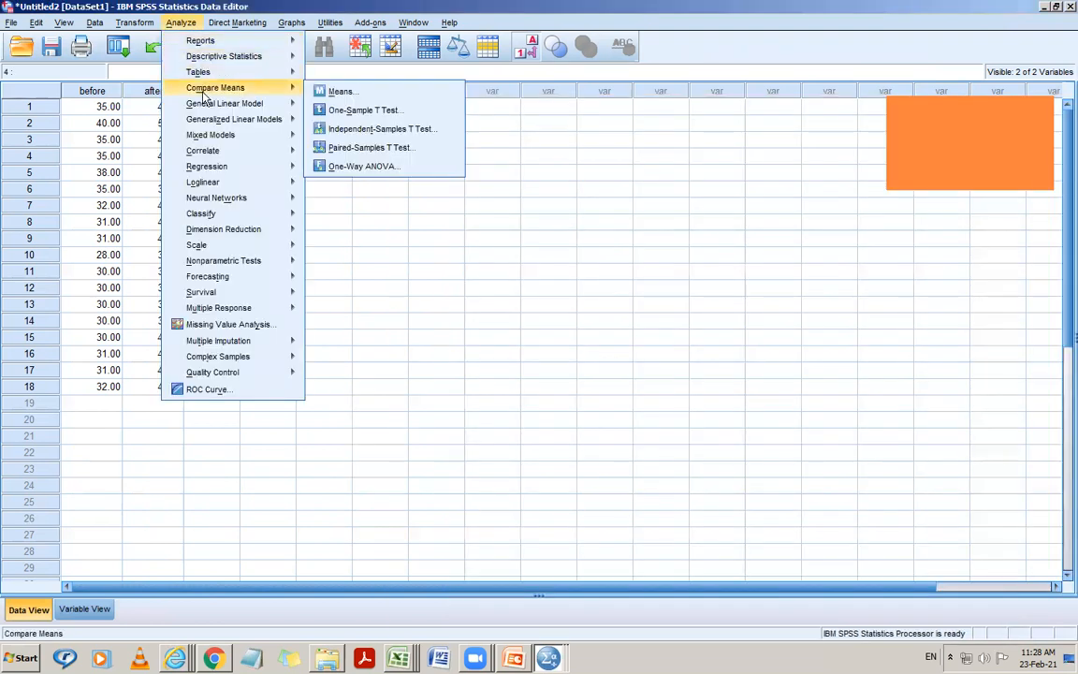
left_click(366, 148)
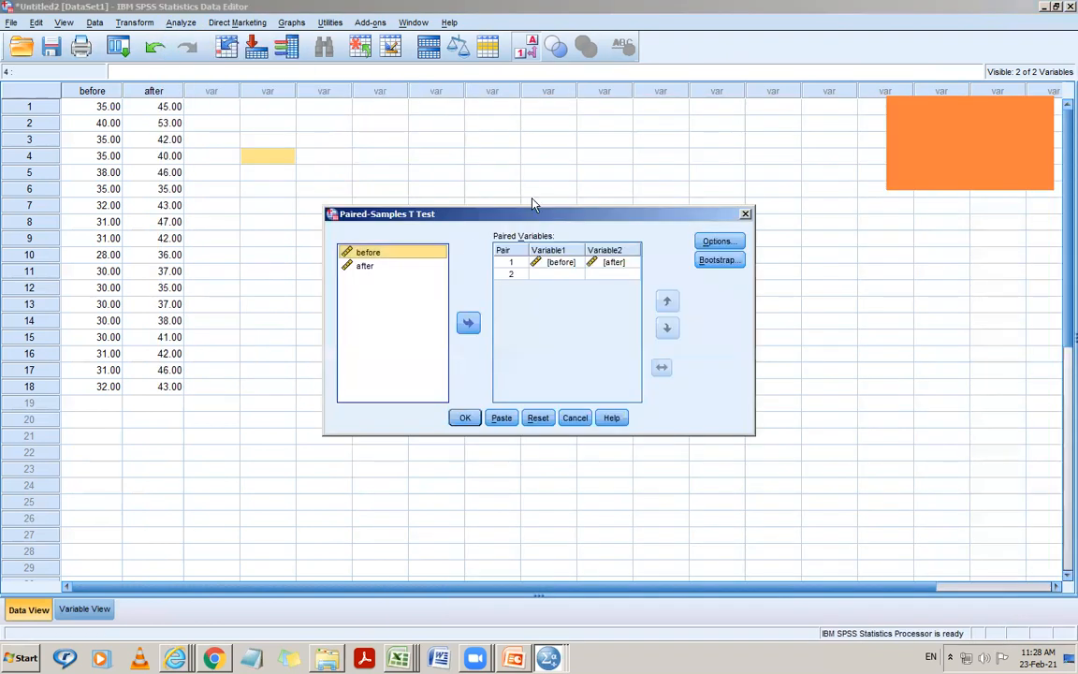
left_click(391, 270)
left_click(468, 323)
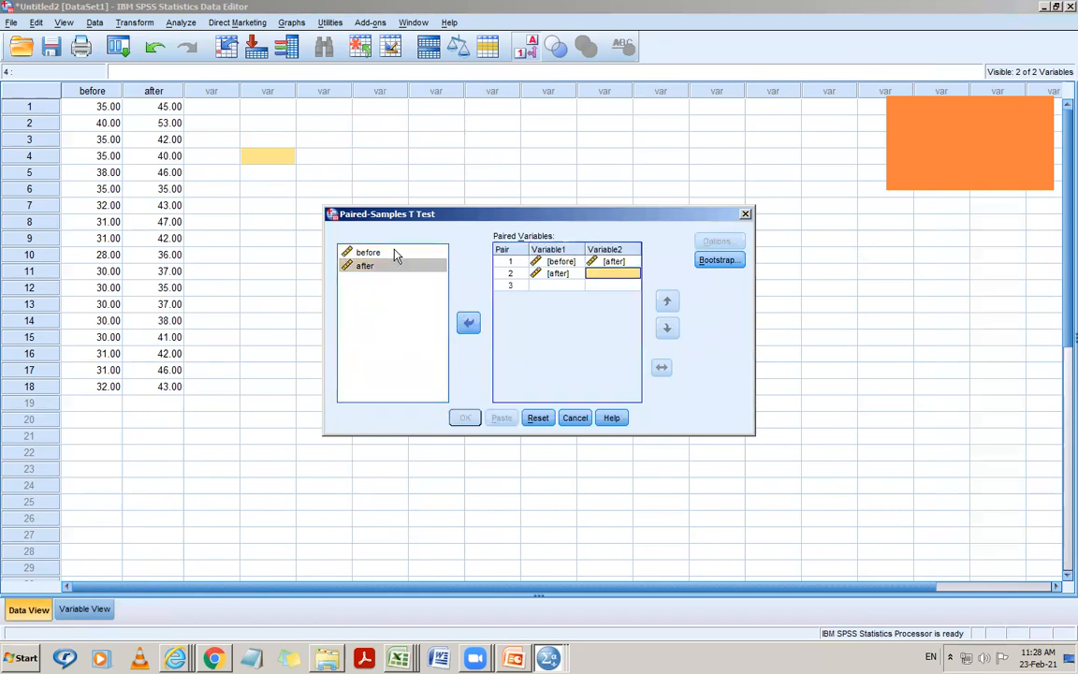
left_click(395, 251)
left_click(468, 323)
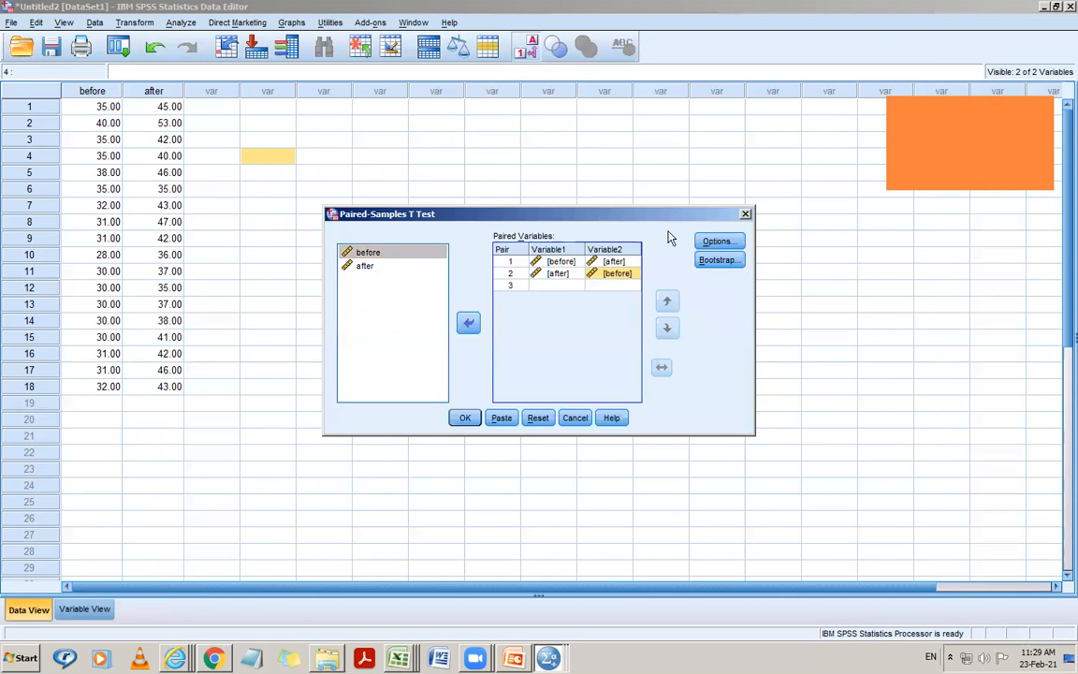
left_click(461, 418)
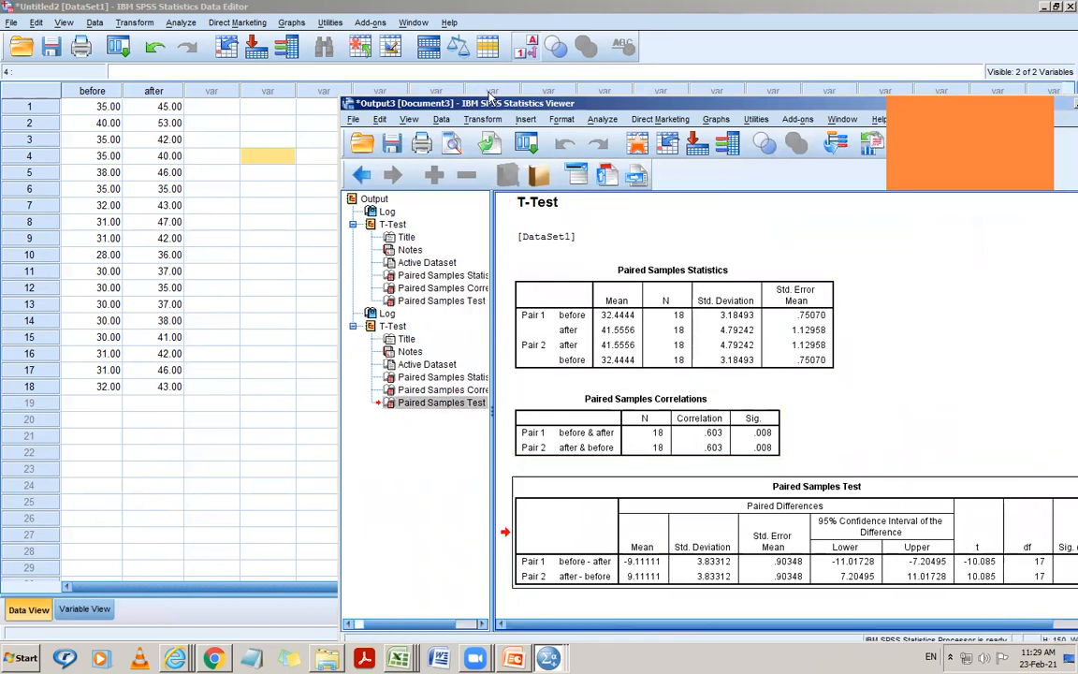
Step: Maximize the SPSS output viewer and compare its paired test results with the t-test table on Sheet4 of Excel's t test file
left_click_drag(613, 103, 330, 49)
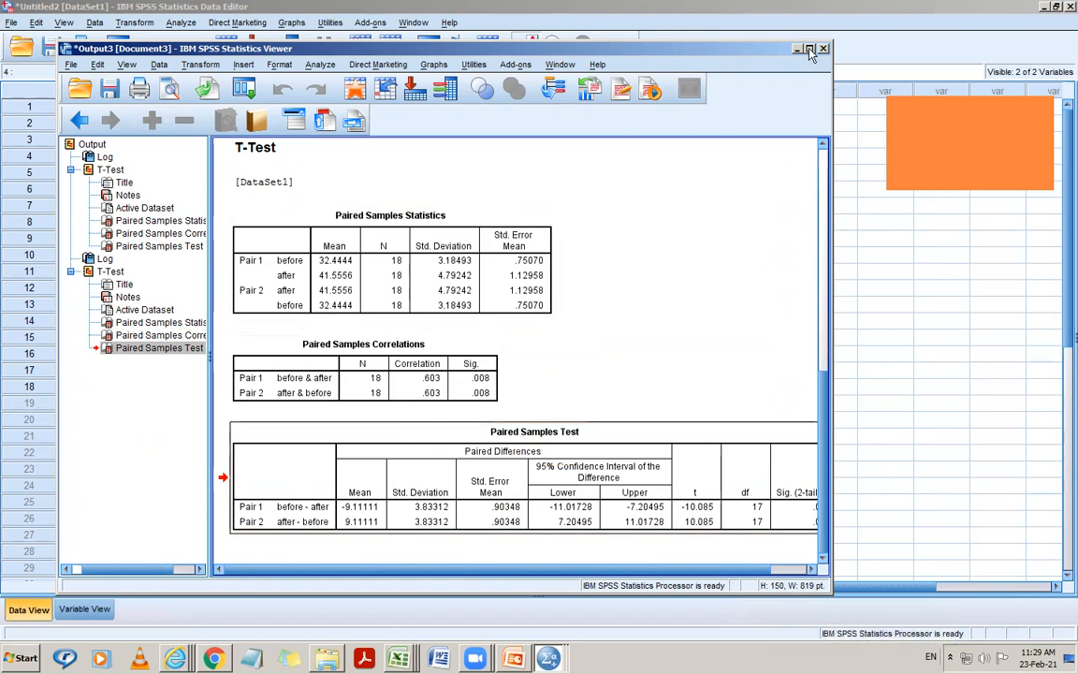
double_click(729, 46)
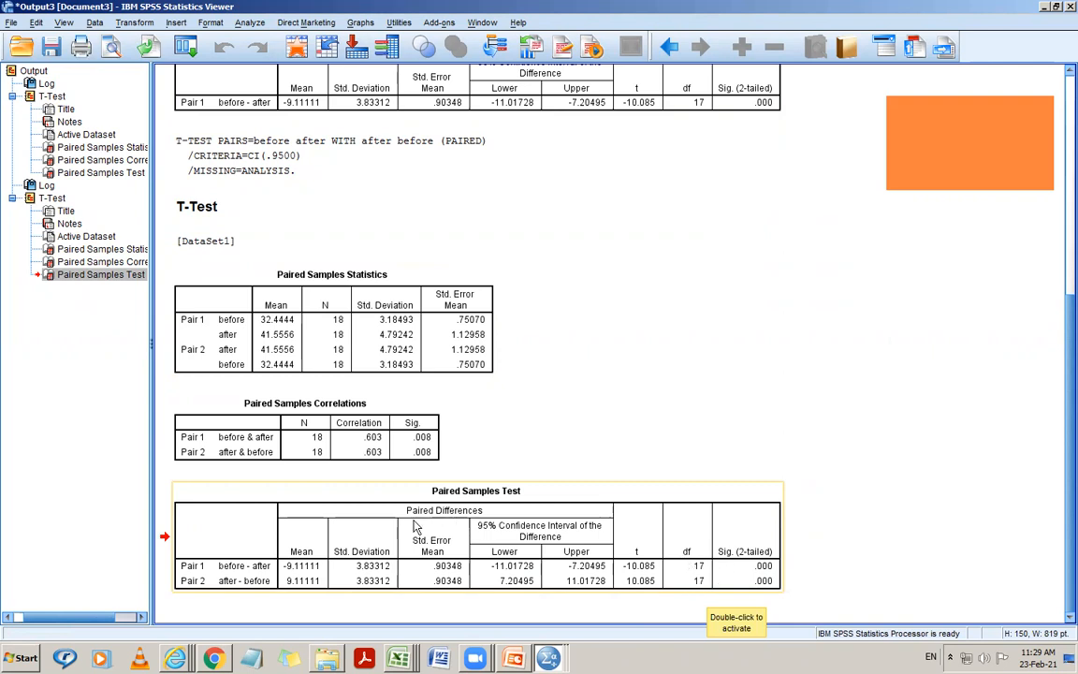
mouse_move(399, 658)
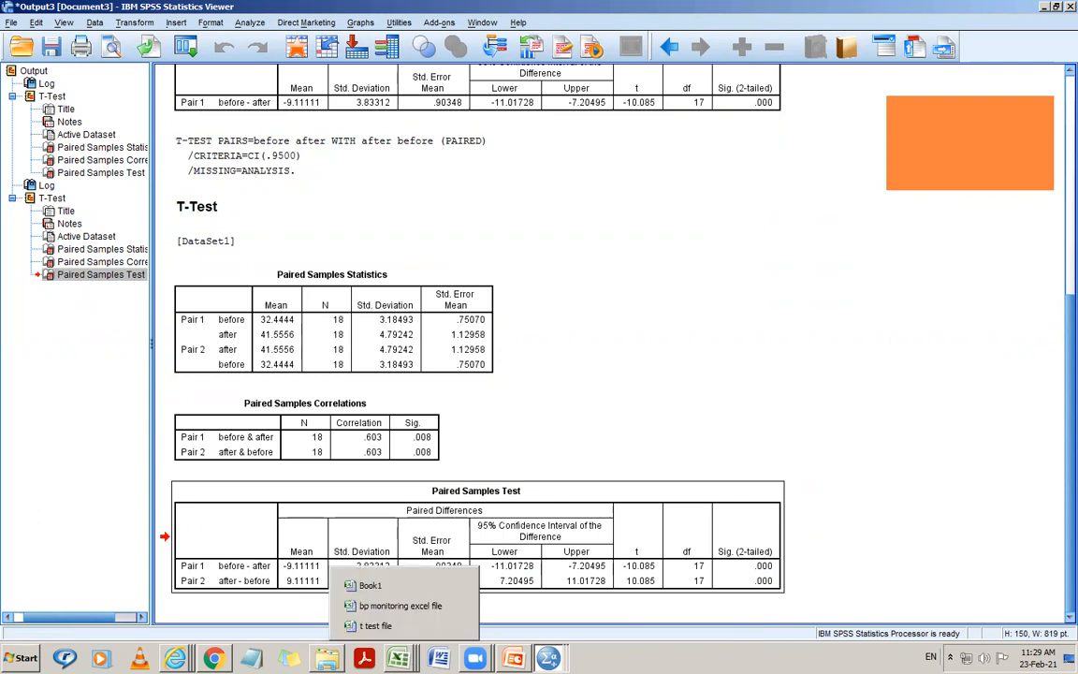
left_click(391, 626)
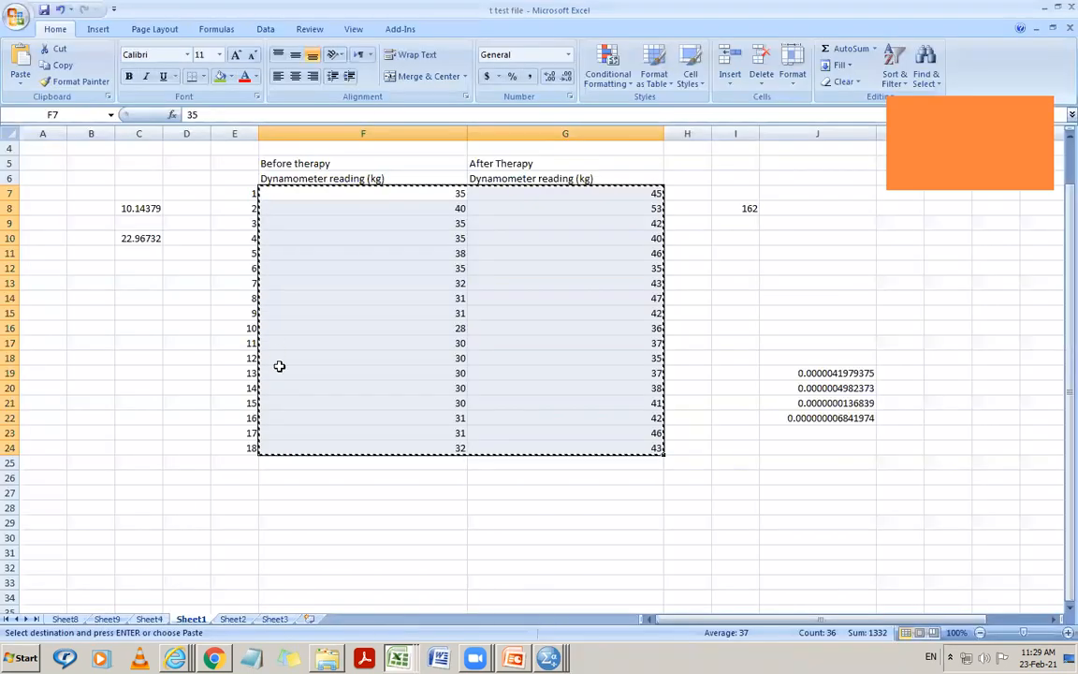
left_click(148, 619)
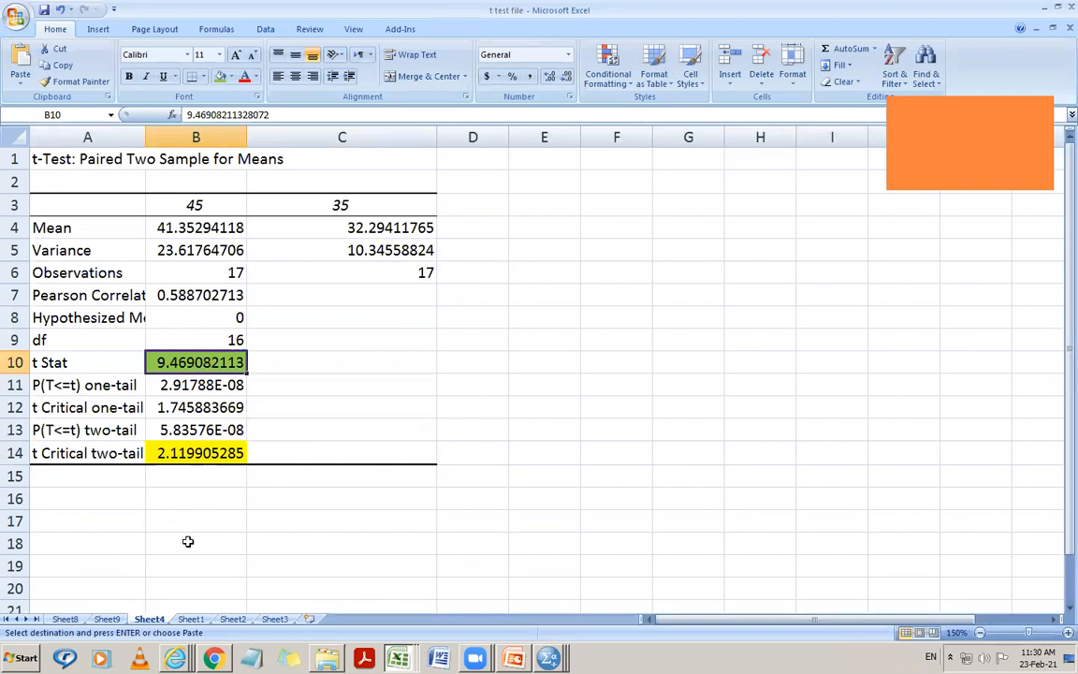
left_click(194, 522)
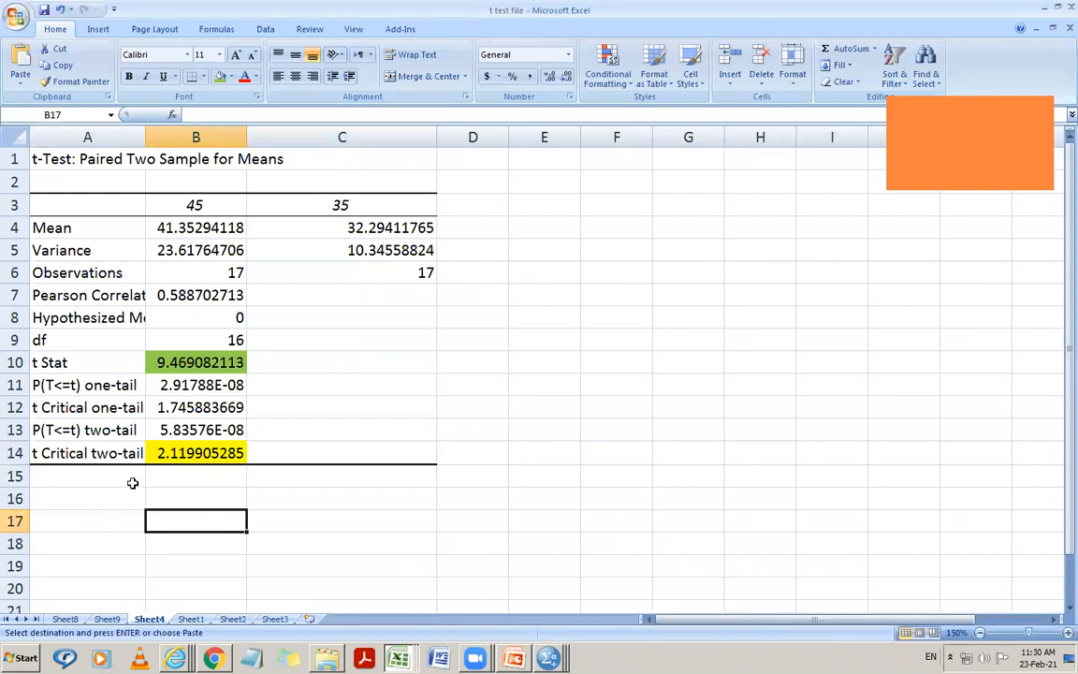
Step: Switch back to SPSS and view the before and after readings in the Untitled2 dataset
left_click(550, 658)
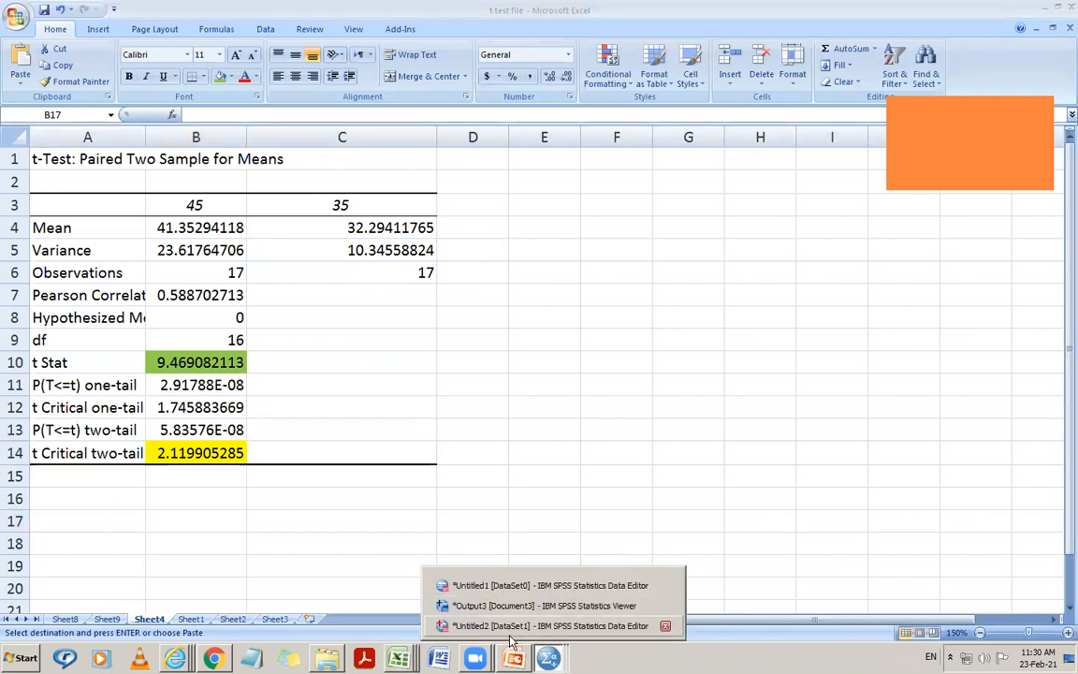
left_click(490, 625)
left_click(549, 658)
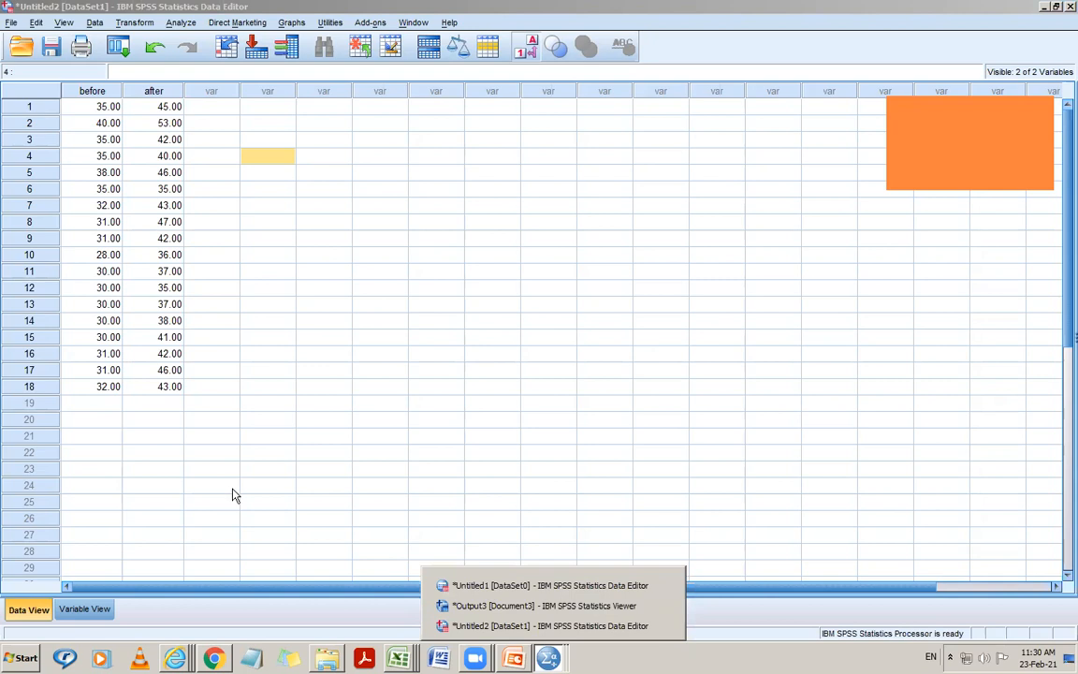
left_click(705, 204)
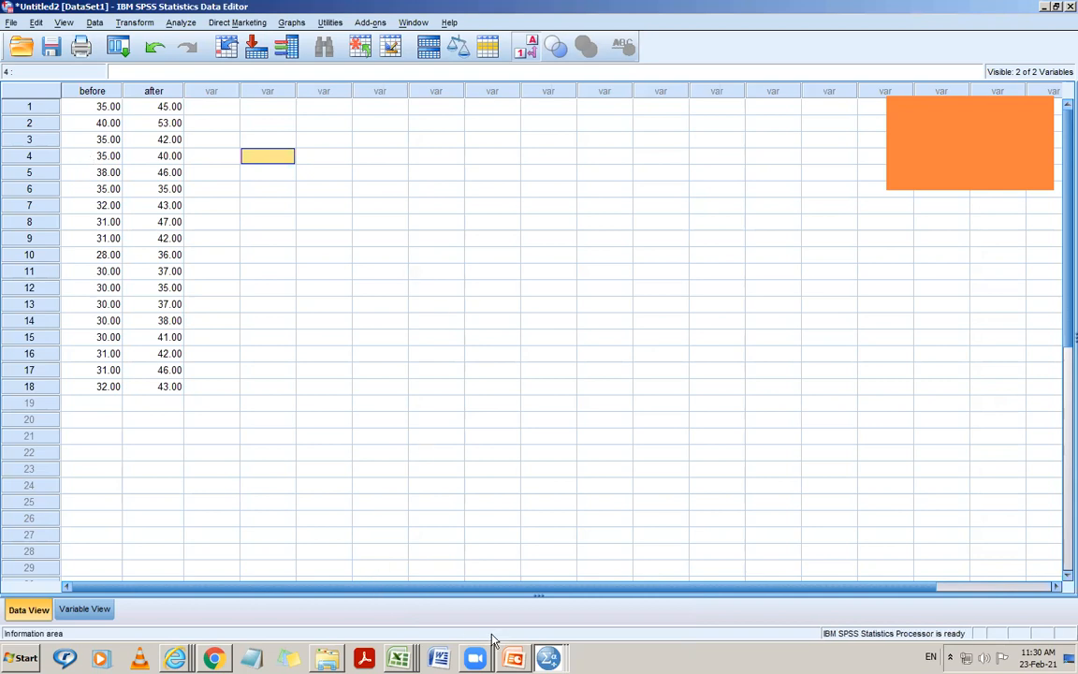
Step: Switch to the "spss vs excel" presentation in PowerPoint and run the slide show up to the "Lets open up the softwares directly from here" slide
left_click(513, 658)
scroll(580, 365, "down", 3)
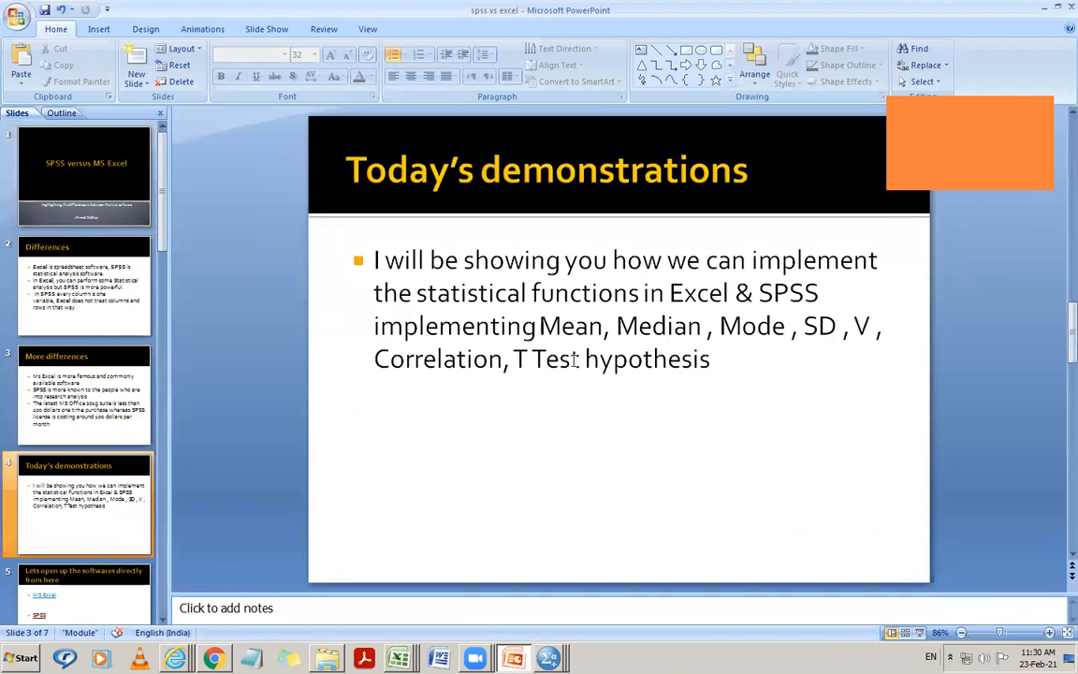
key("shift+F5")
key("Right")
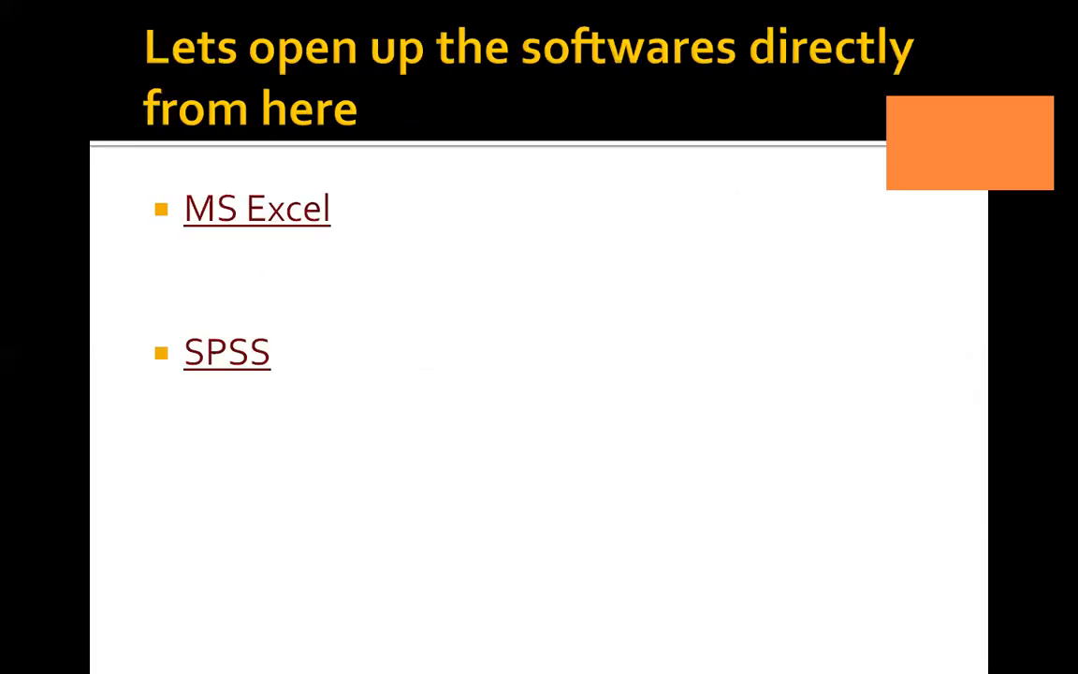